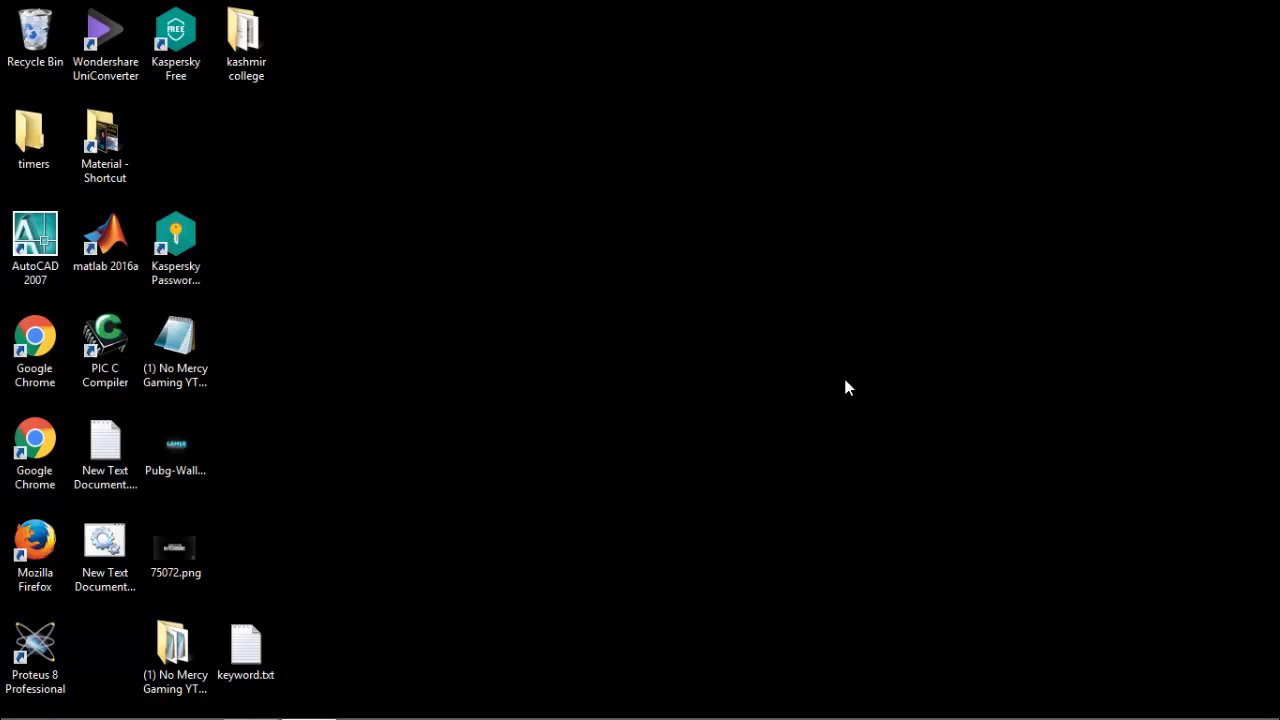
Launch Proteus 8 Professional and open a blank schematic capture sheet.
{"action": "double_click", "coordinate": [35, 655]}
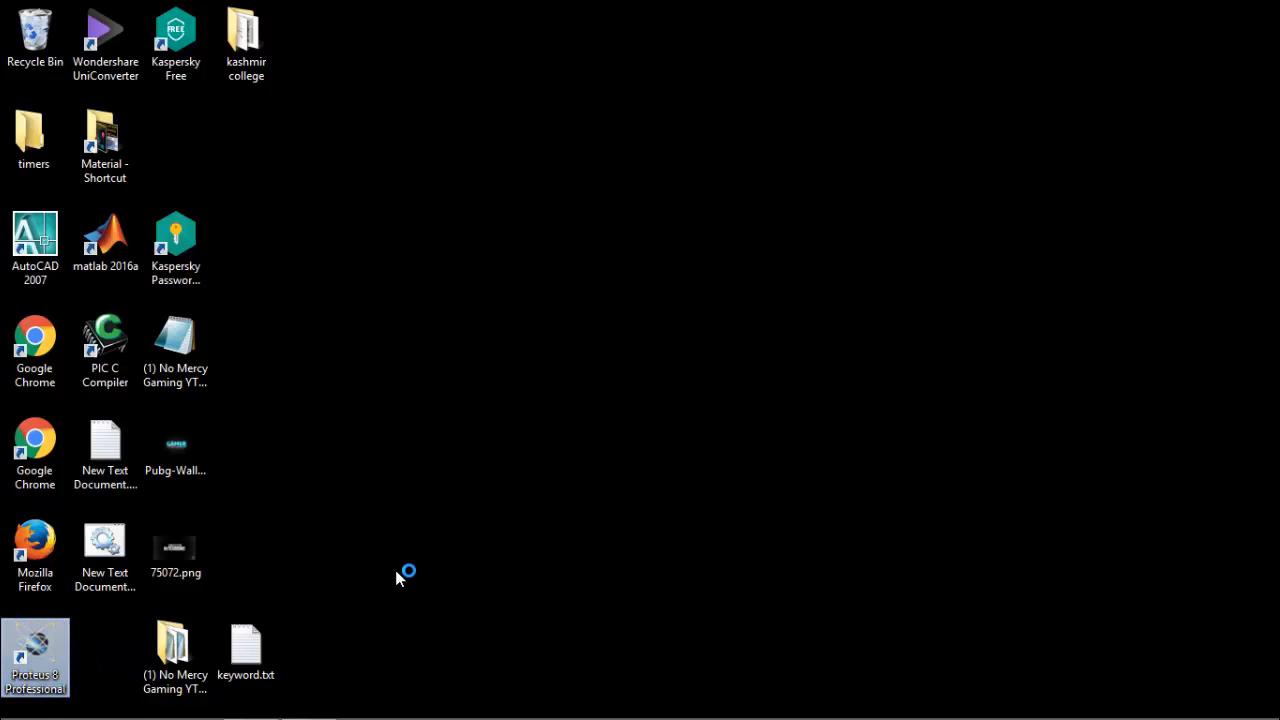
{"action": "double_click", "coordinate": [42, 645]}
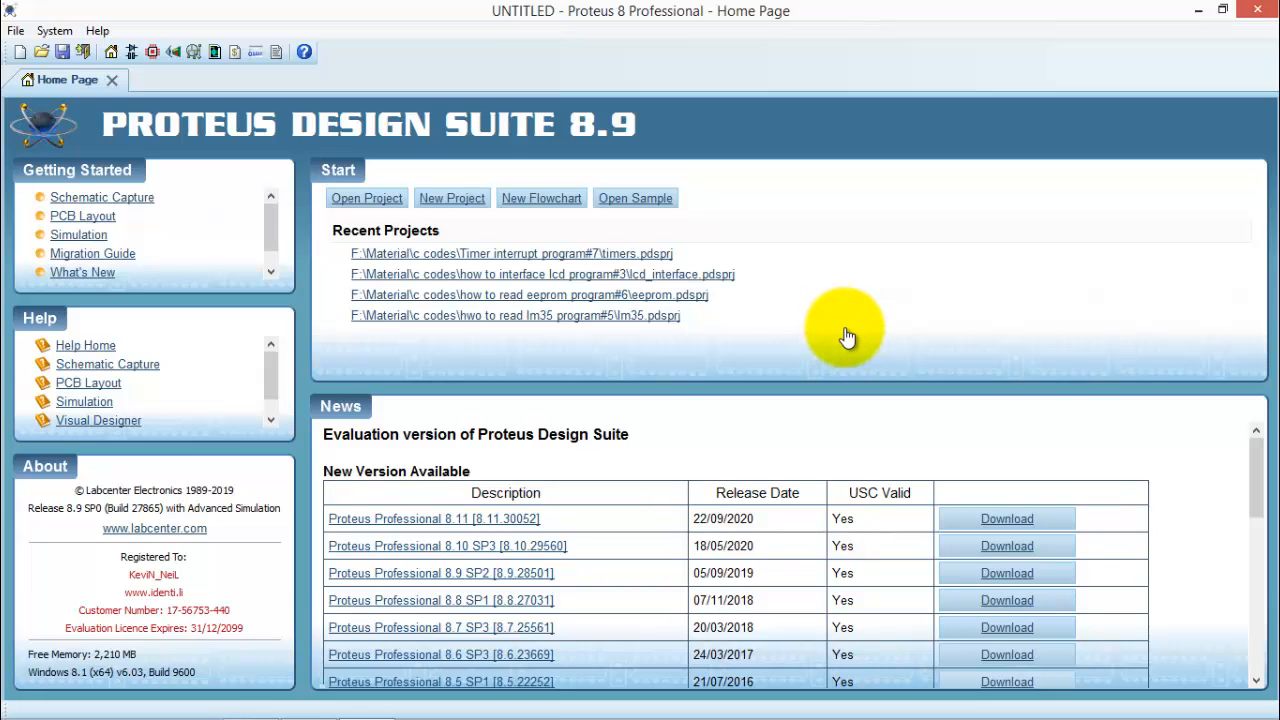
{"action": "left_click", "coordinate": [131, 53]}
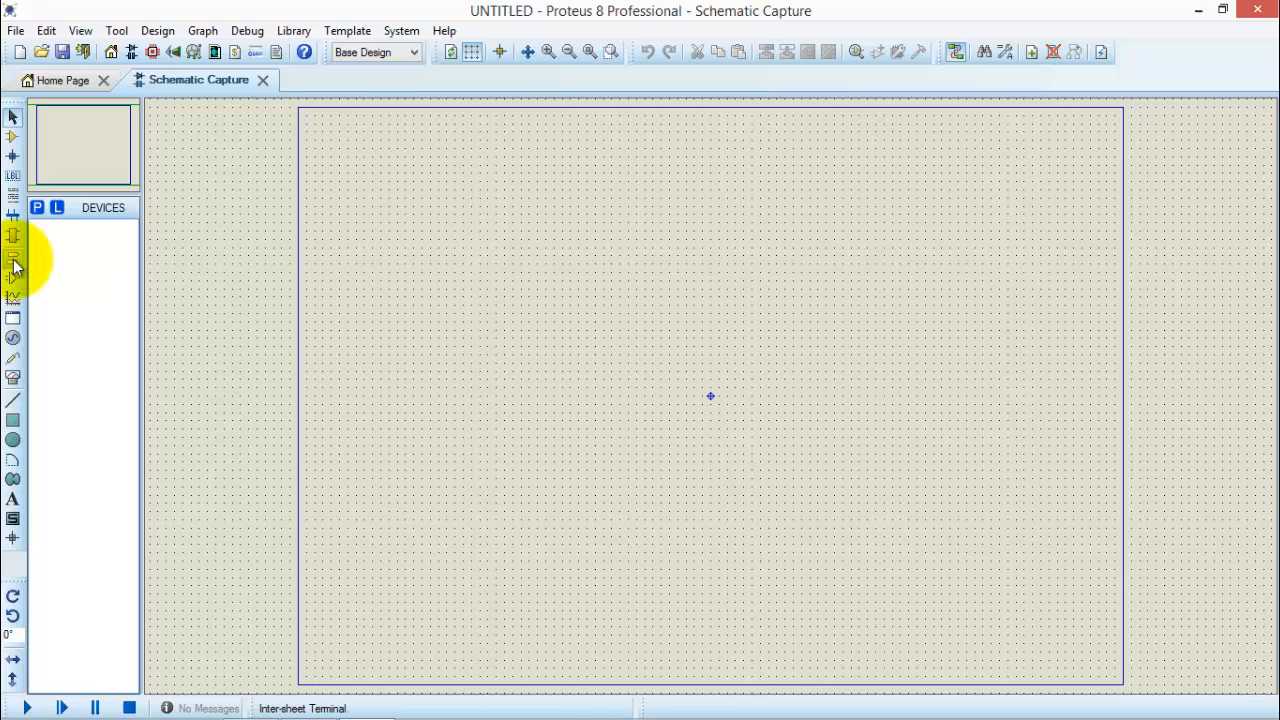
Look through the available pin types, generators, probes and virtual instruments for the schematic.
{"action": "left_click", "coordinate": [13, 275]}
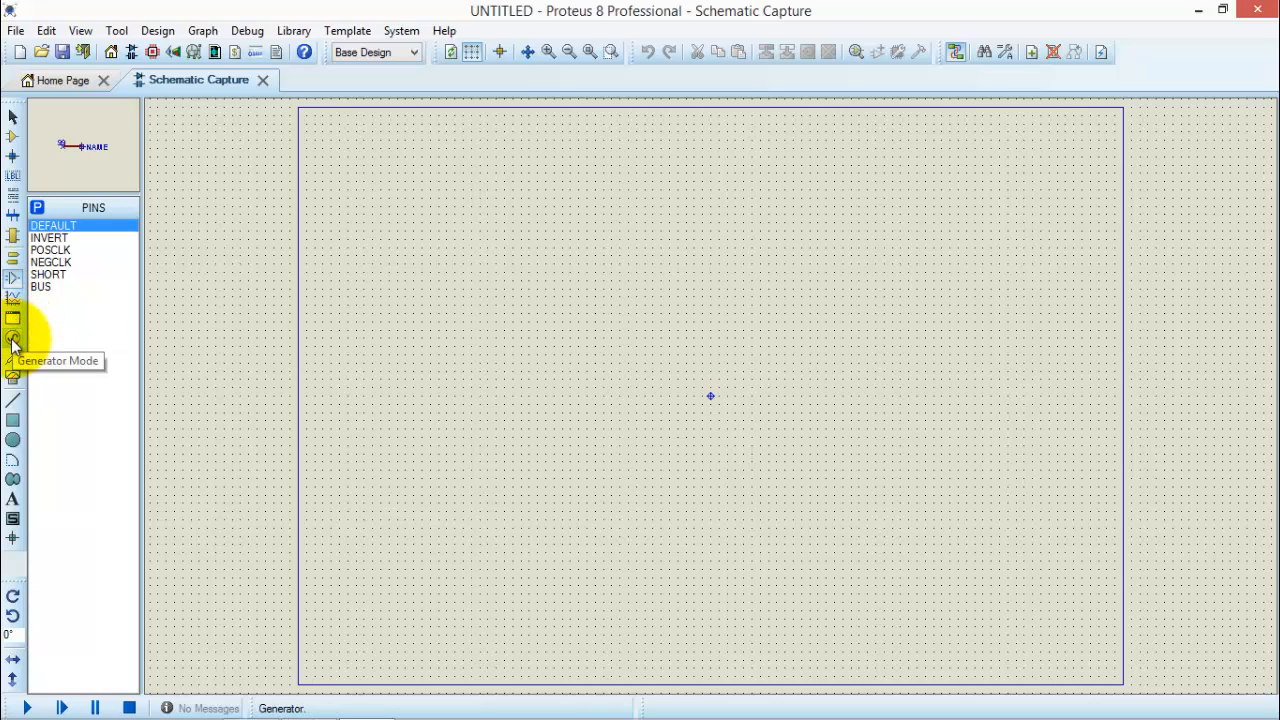
{"action": "left_click", "coordinate": [13, 341]}
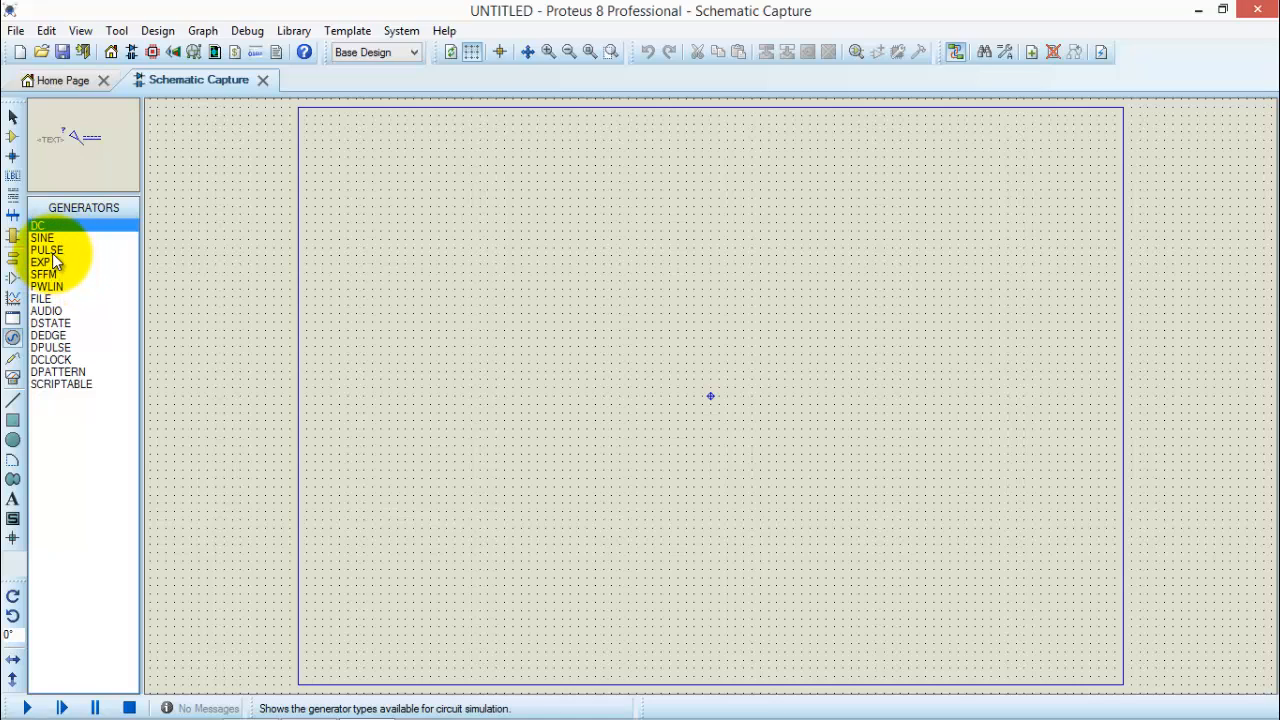
{"action": "left_click", "coordinate": [13, 362]}
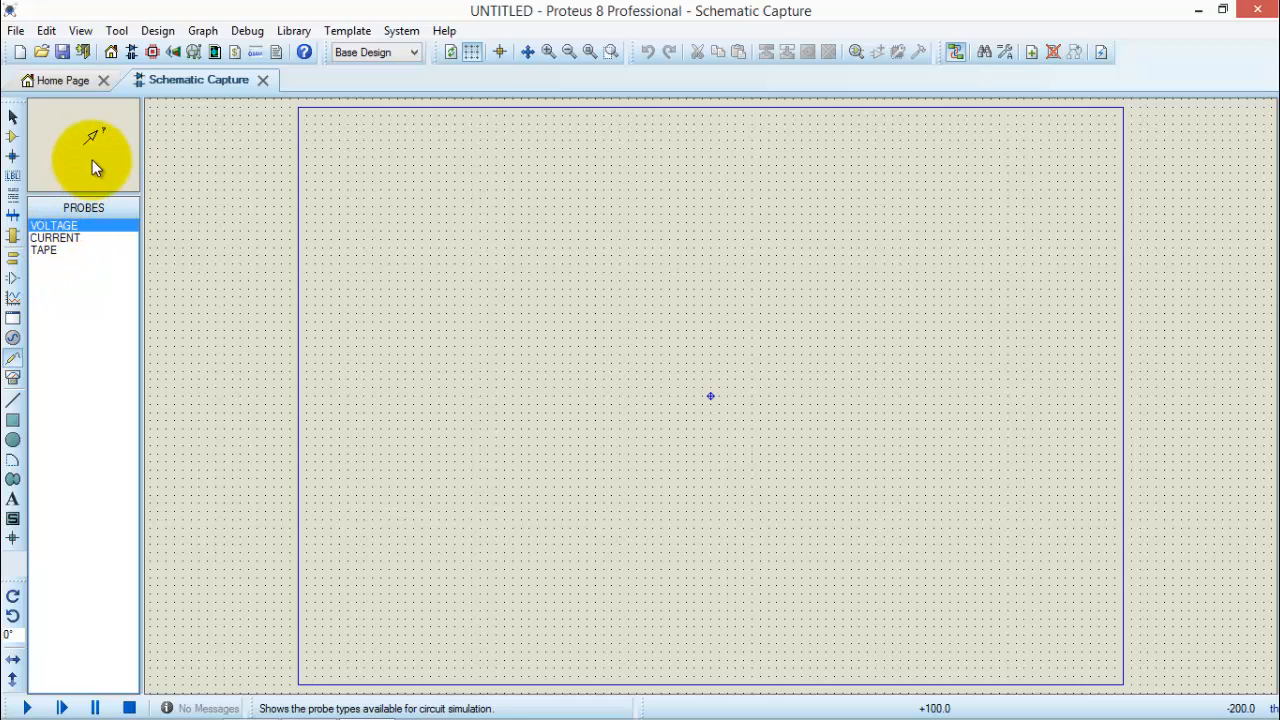
{"action": "left_click", "coordinate": [12, 379]}
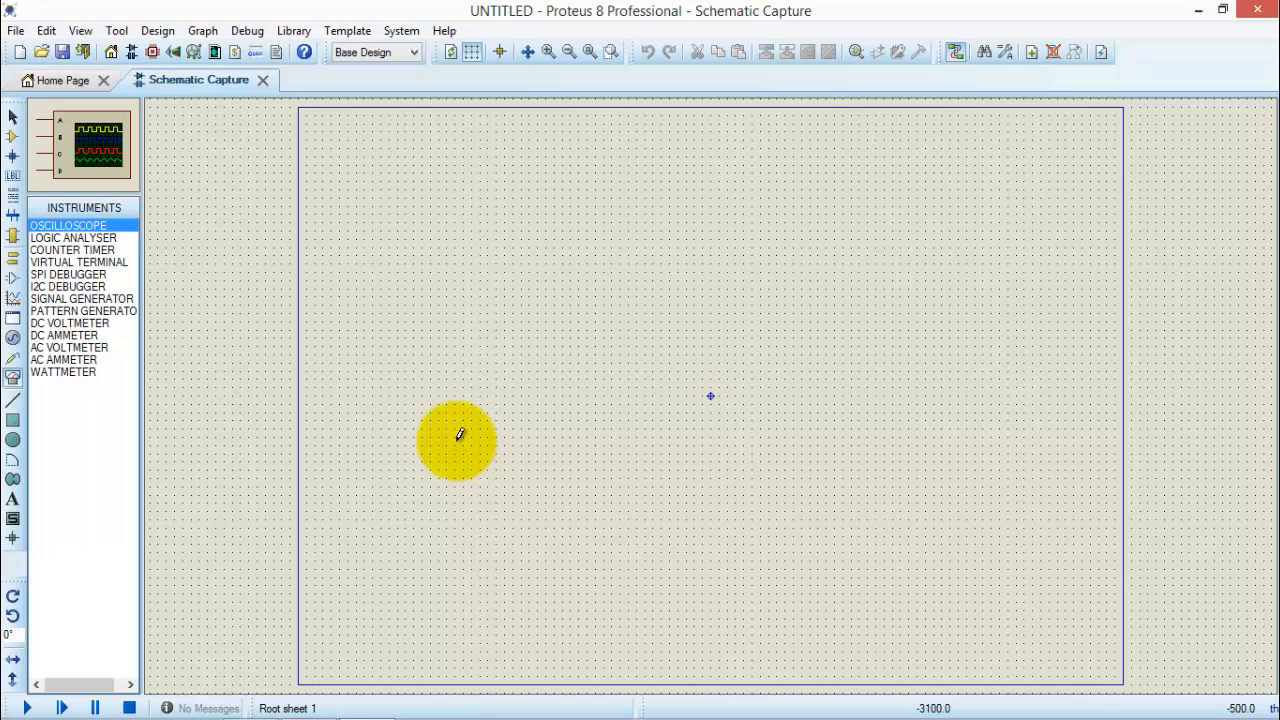
Search the component library for "transformer" and add the ideal transformer XFMR to the device list.
{"action": "left_click", "coordinate": [12, 137]}
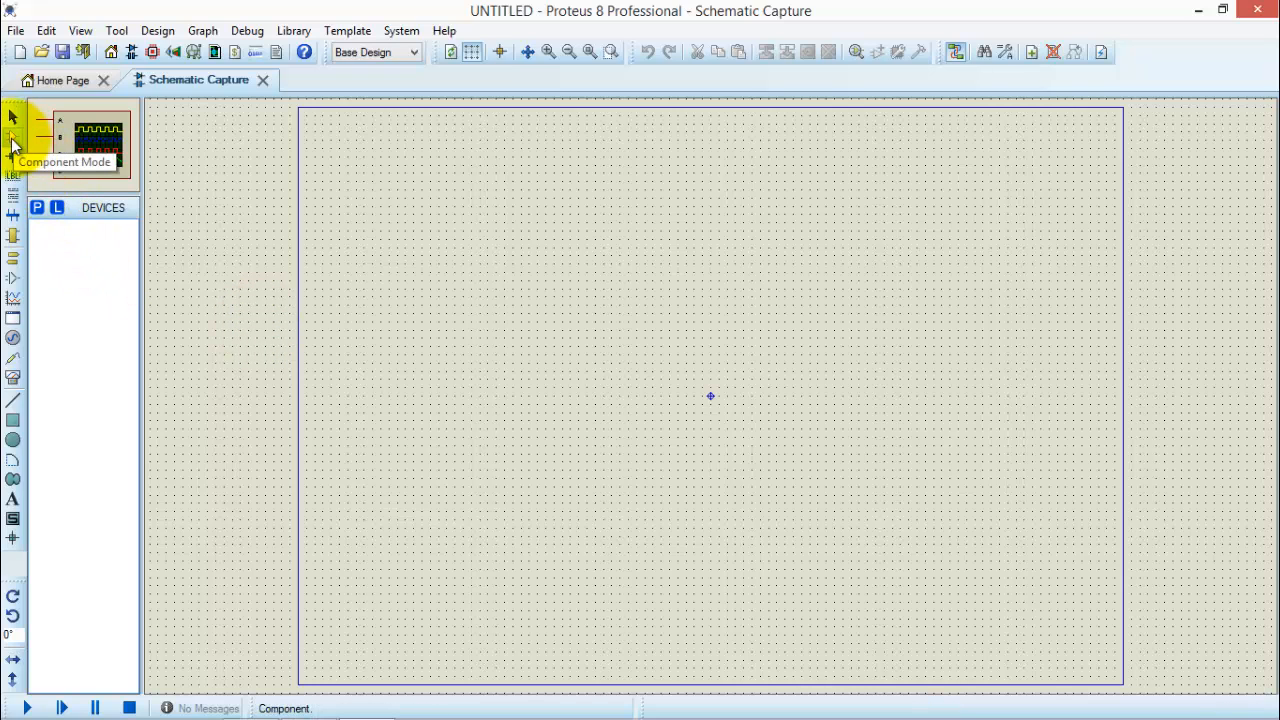
{"action": "left_click", "coordinate": [37, 210]}
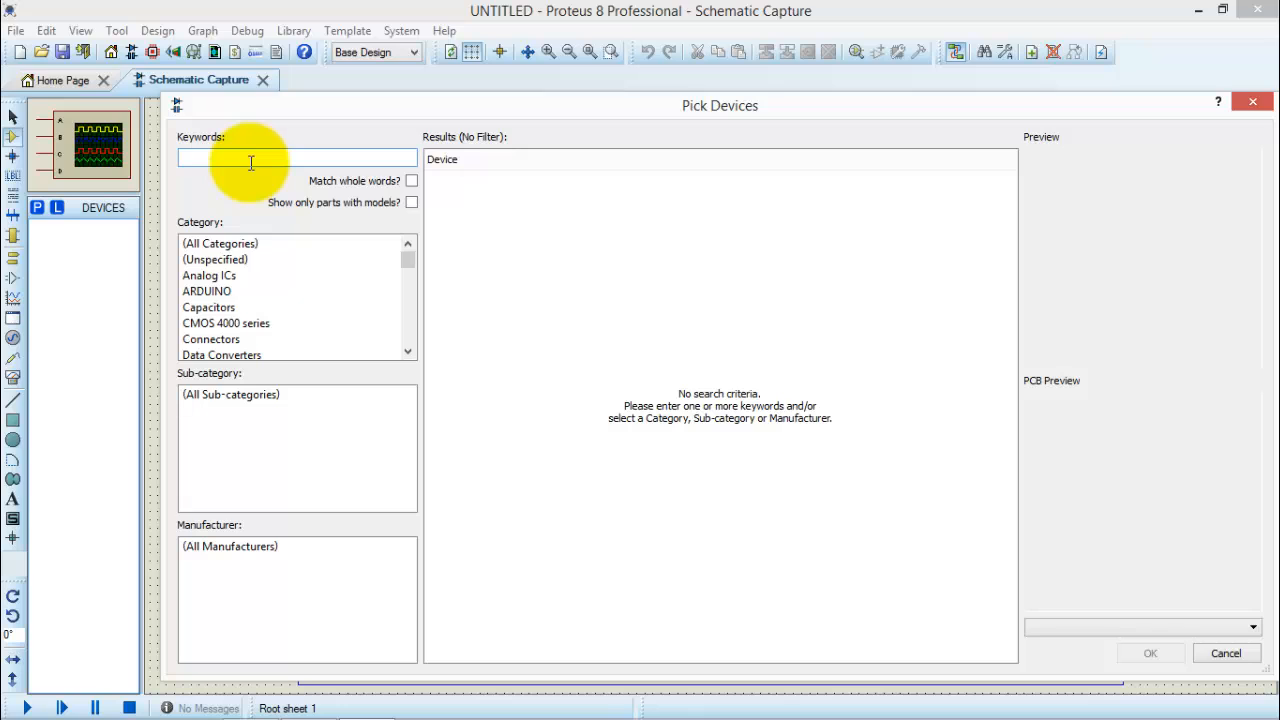
{"action": "type", "text": "transformer"}
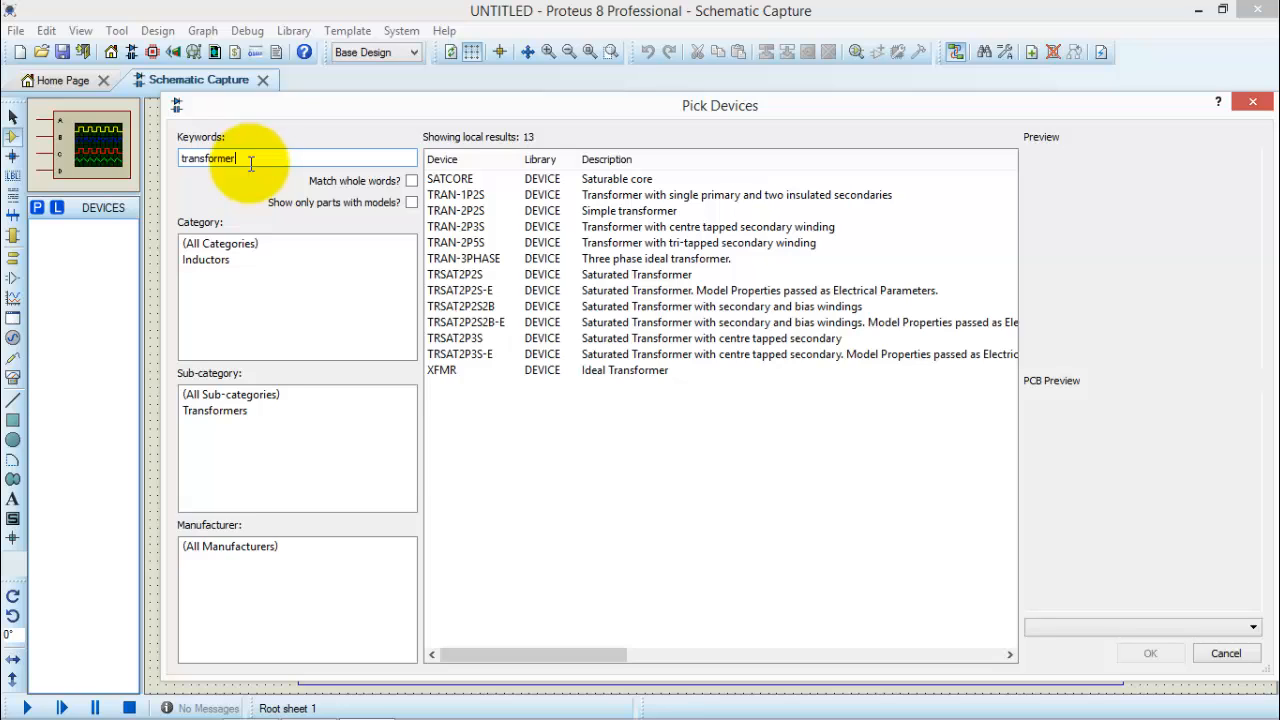
{"action": "left_click", "coordinate": [602, 369]}
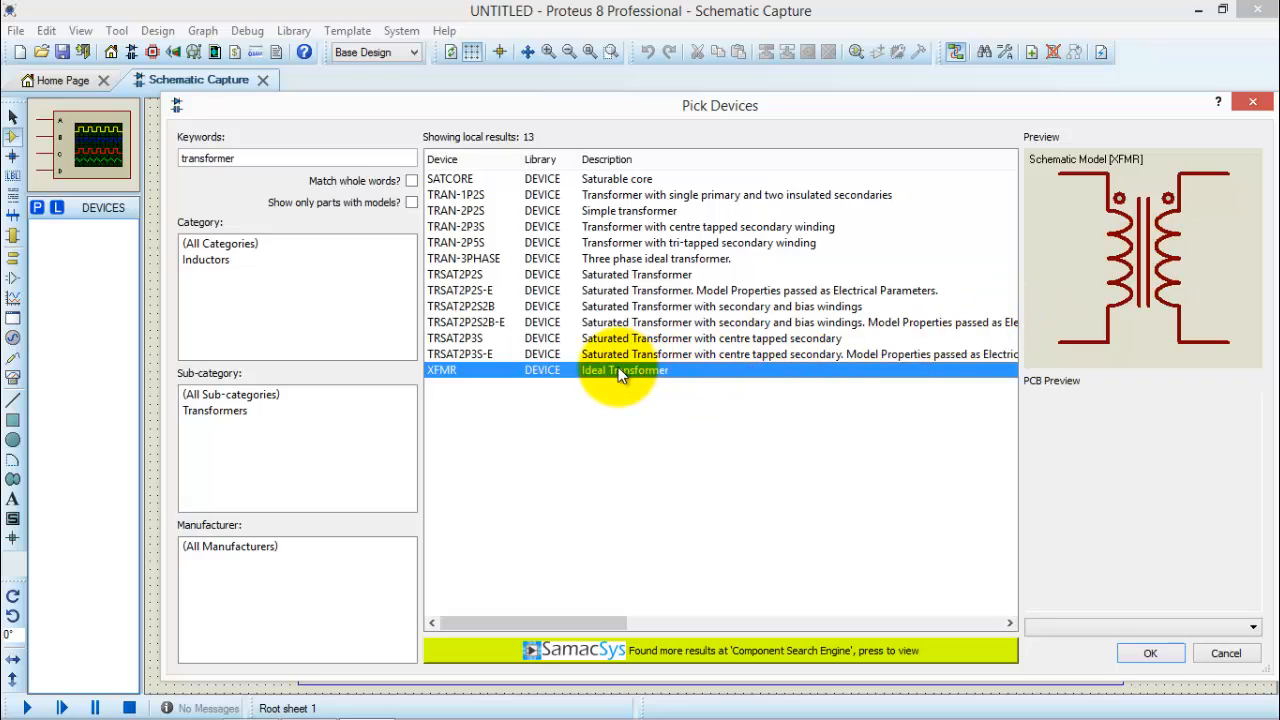
{"action": "mouse_move", "coordinate": [618, 367]}
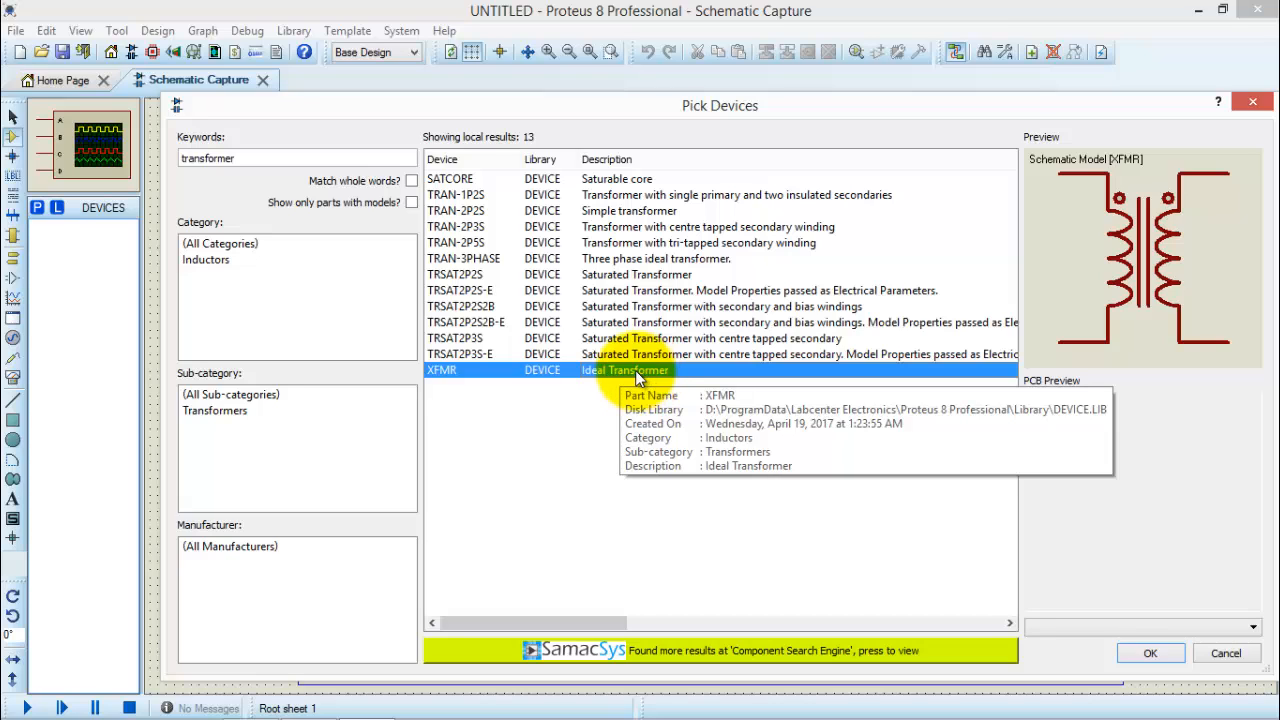
{"action": "double_click", "coordinate": [635, 370]}
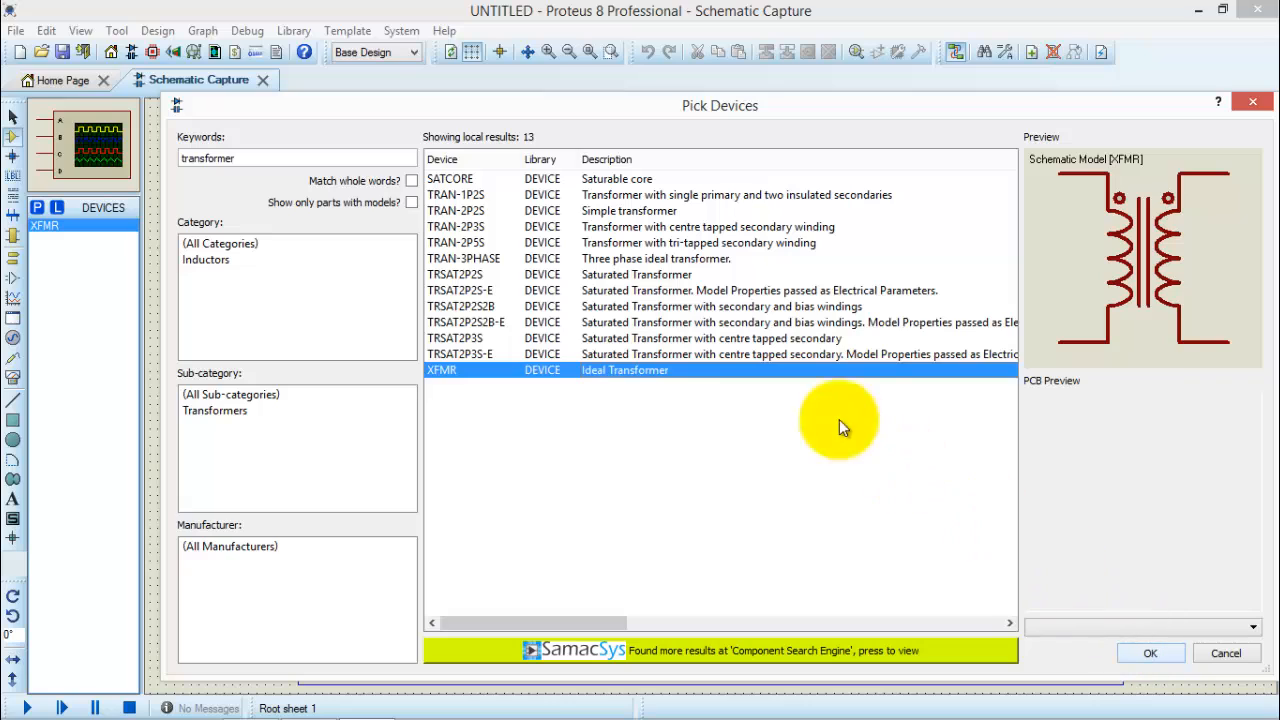
Replace the search keyword with "bridge" and add the generic bridge rectifier BRIDGE to the device list.
{"action": "left_click", "coordinate": [274, 157]}
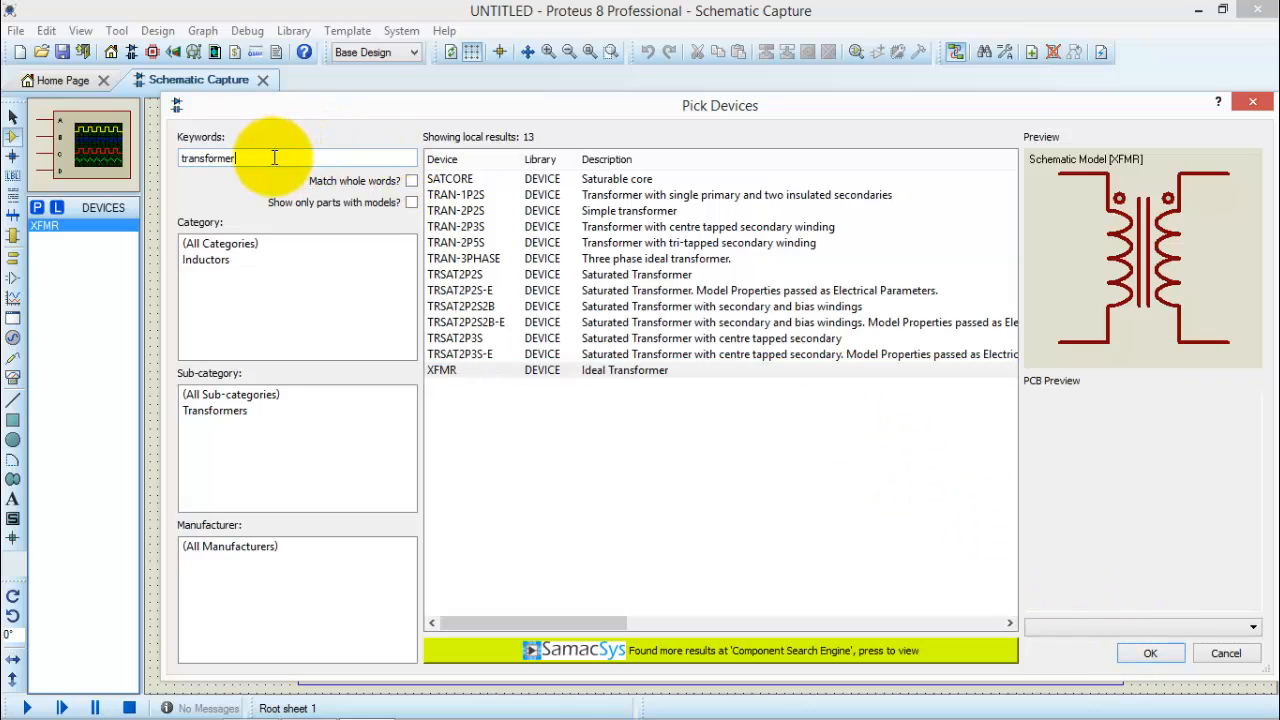
{"action": "key", "text": "BackSpace"}
{"action": "key", "text": "BackSpace"}
{"action": "key", "text": "BackSpace"}
{"action": "key", "text": "BackSpace"}
{"action": "key", "text": "BackSpace"}
{"action": "key", "text": "BackSpace"}
{"action": "key", "text": "BackSpace"}
{"action": "key", "text": "BackSpace"}
{"action": "key", "text": "BackSpace"}
{"action": "key", "text": "BackSpace"}
{"action": "key", "text": "BackSpace"}
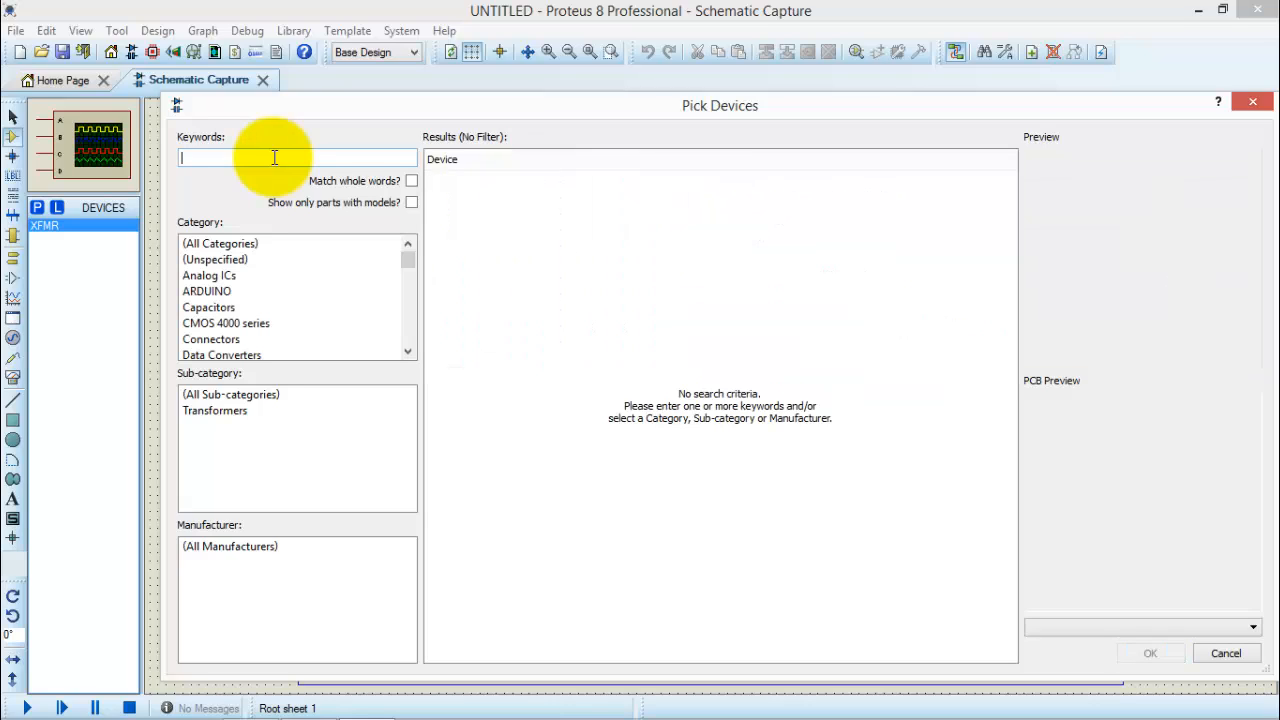
{"action": "type", "text": "v"}
{"action": "key", "text": "BackSpace"}
{"action": "type", "text": "bridge"}
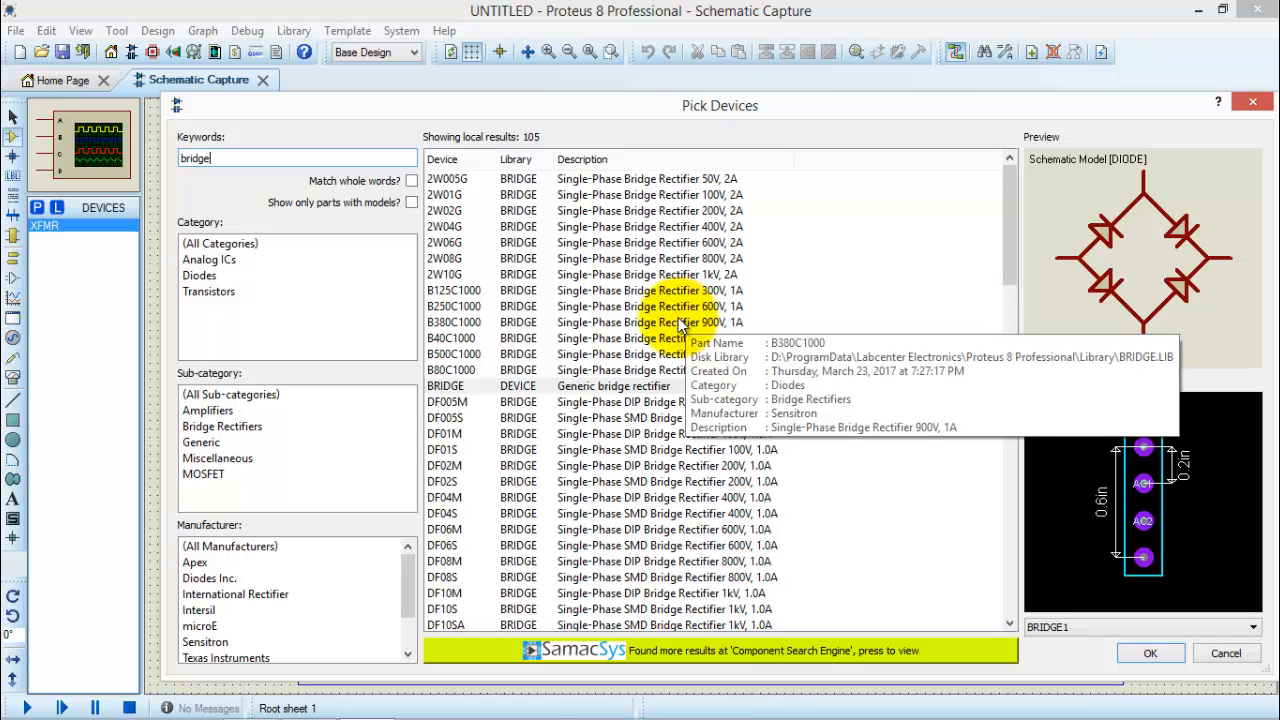
{"action": "double_click", "coordinate": [621, 388]}
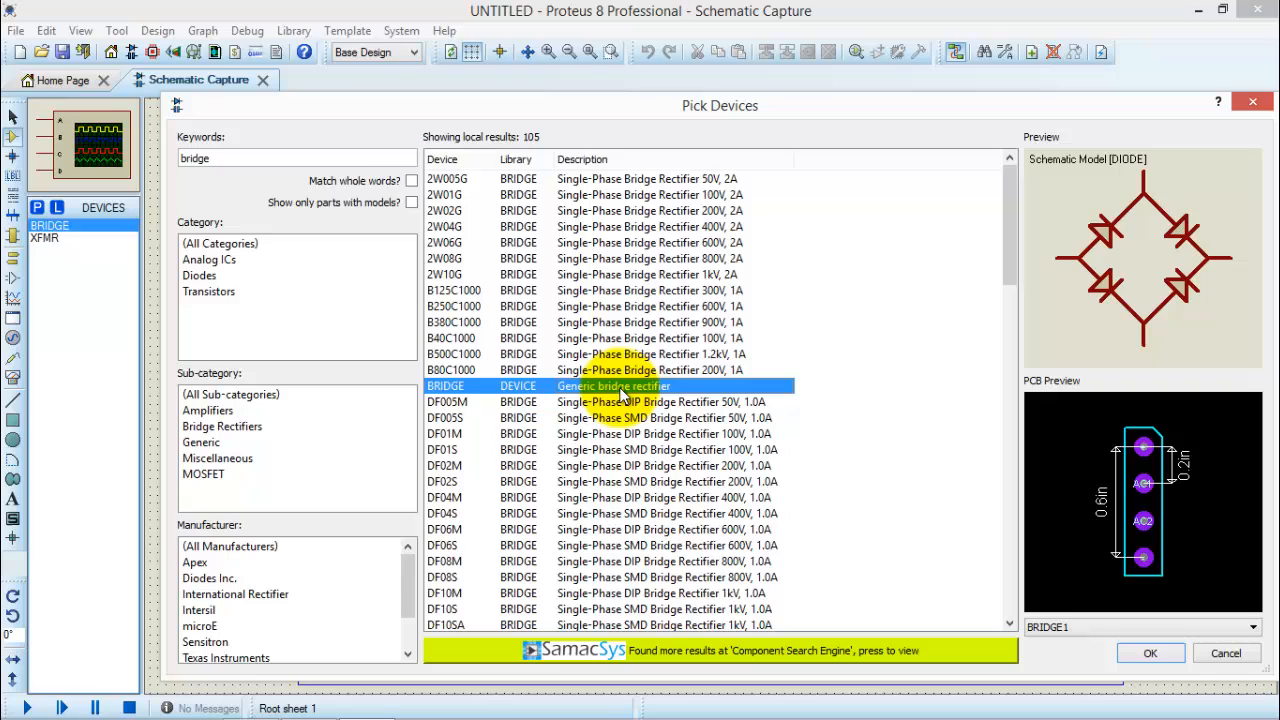
Search the component library for "capacitor polar" and add the 1000u 25V capacitor NP1000U25V950M to the device list.
{"action": "left_click", "coordinate": [230, 160]}
{"action": "key", "text": "BackSpace"}
{"action": "key", "text": "BackSpace"}
{"action": "key", "text": "BackSpace"}
{"action": "key", "text": "BackSpace"}
{"action": "key", "text": "BackSpace"}
{"action": "key", "text": "BackSpace"}
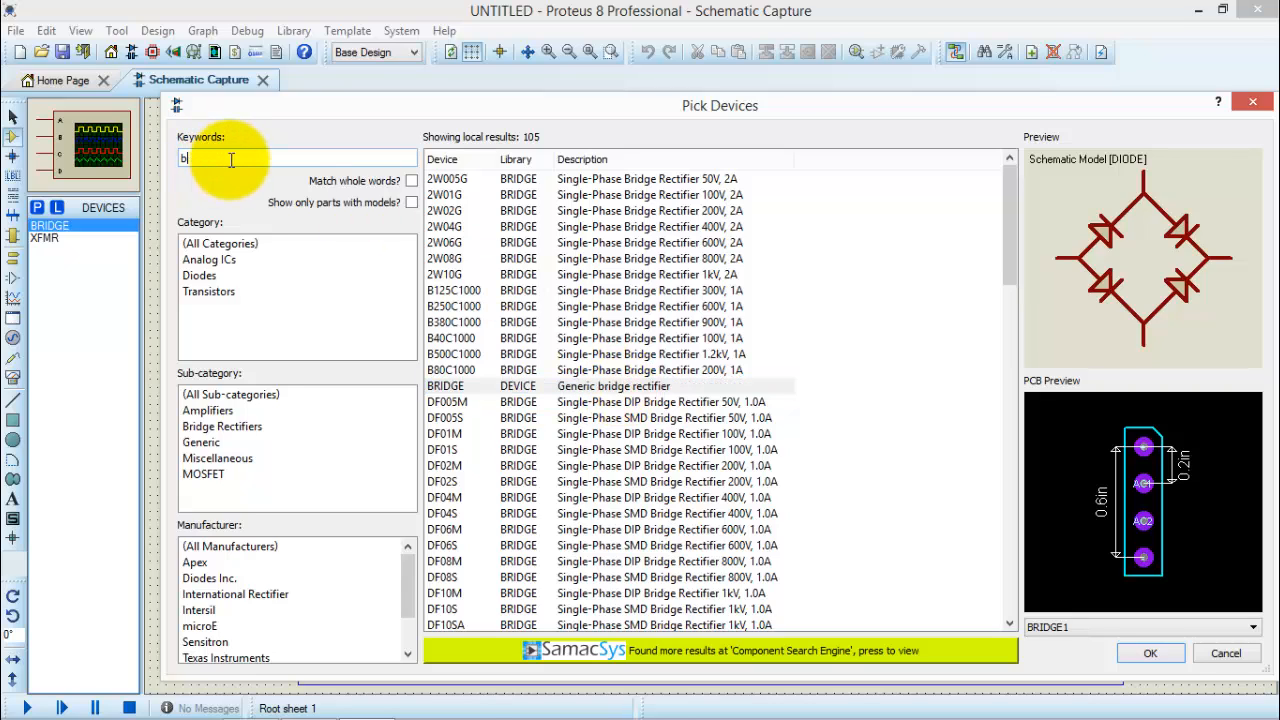
{"action": "type", "text": "capacitor"}
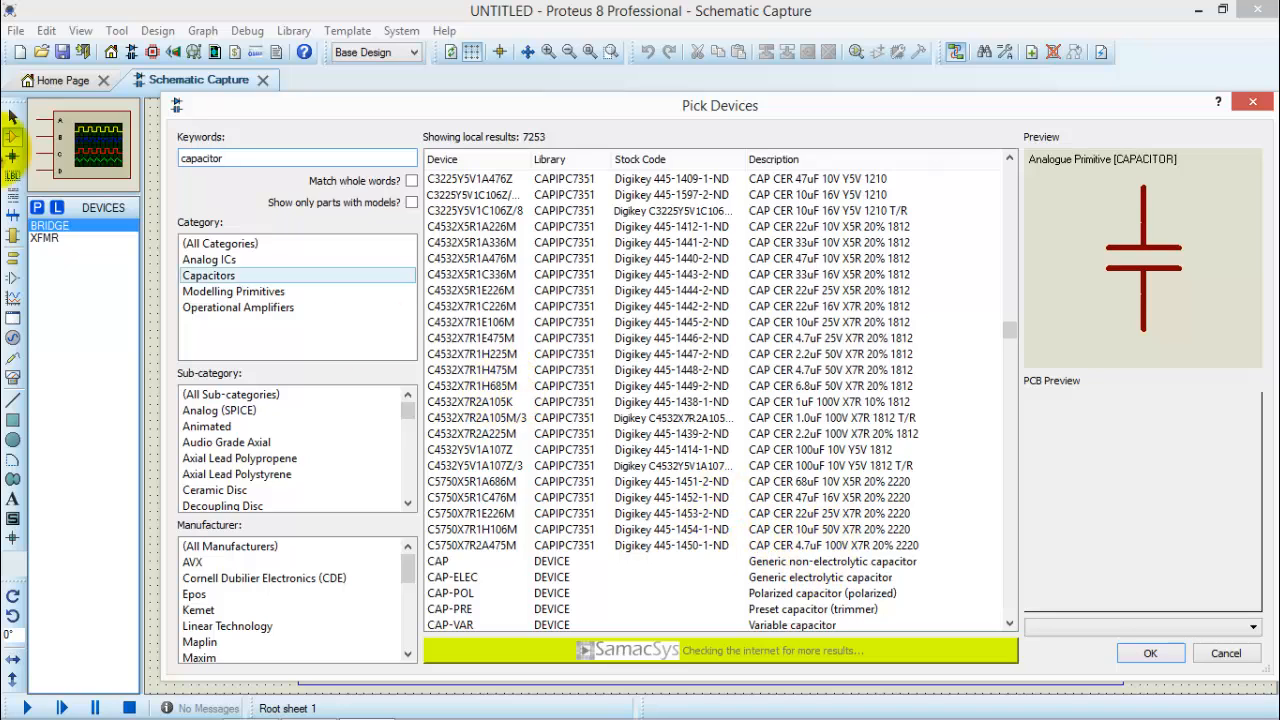
{"action": "type", "text": "o"}
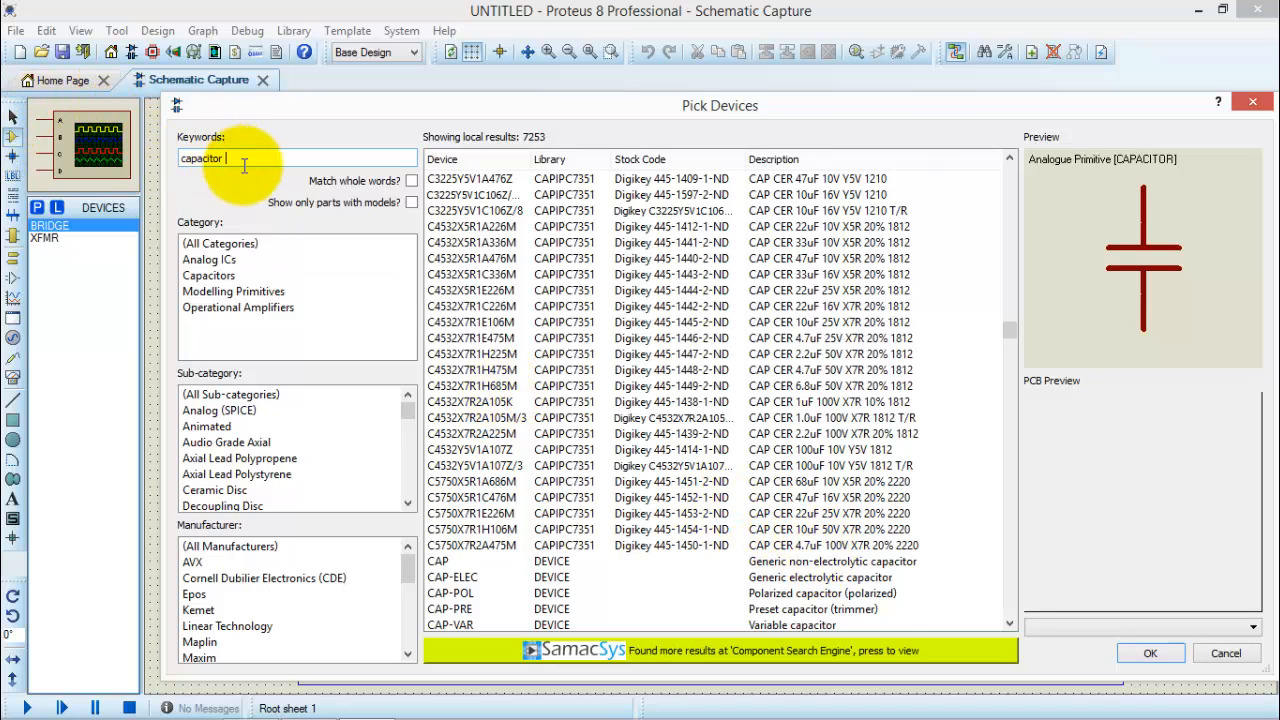
{"action": "type", "text": "ola"}
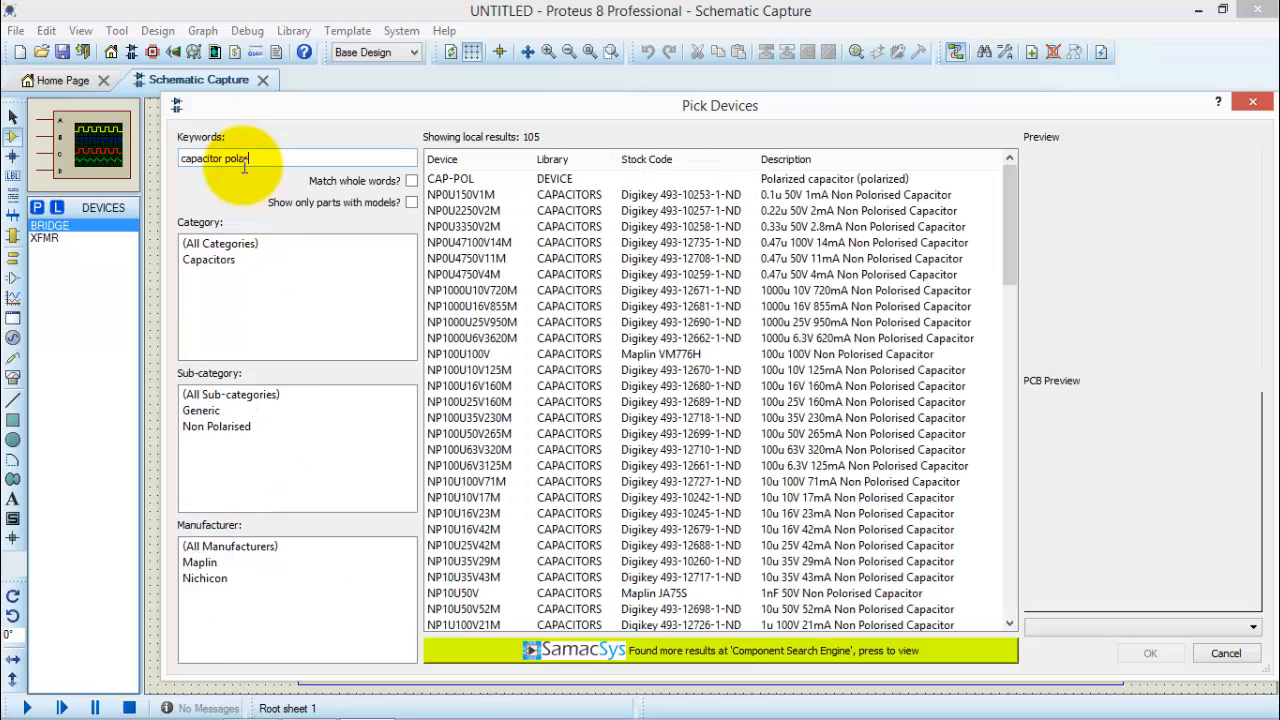
{"action": "type", "text": "r"}
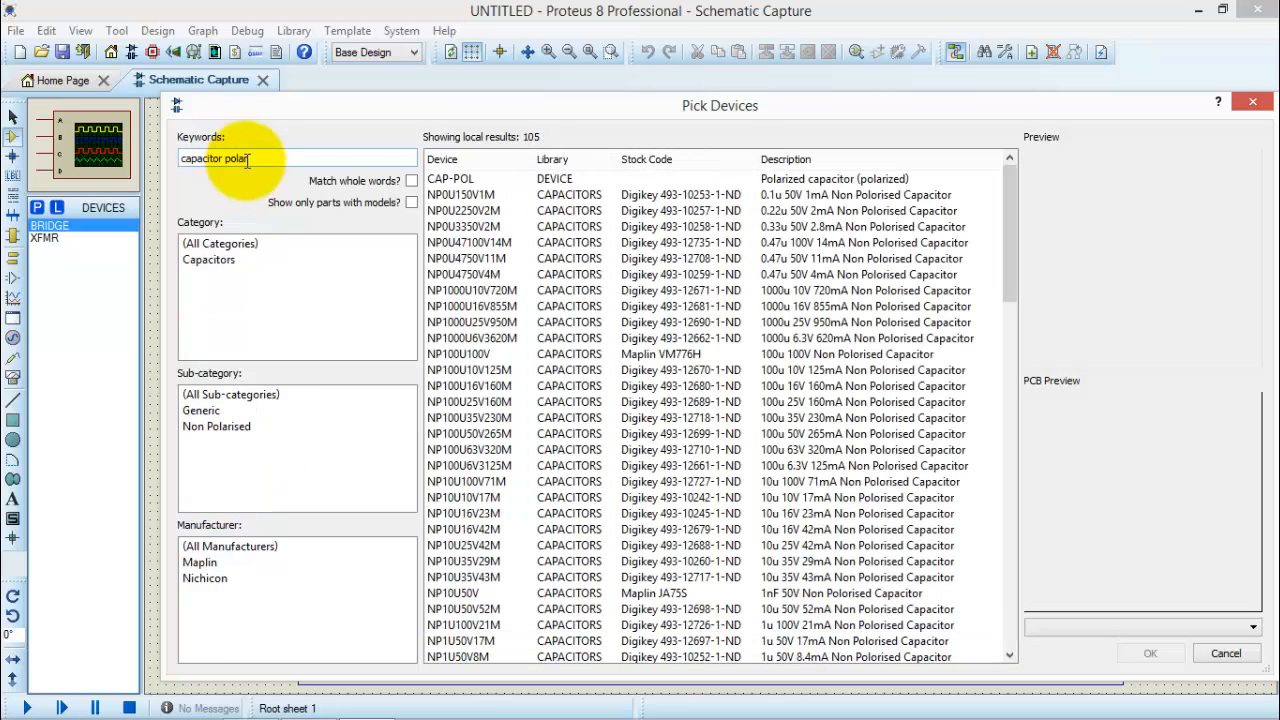
{"action": "left_click", "coordinate": [799, 326]}
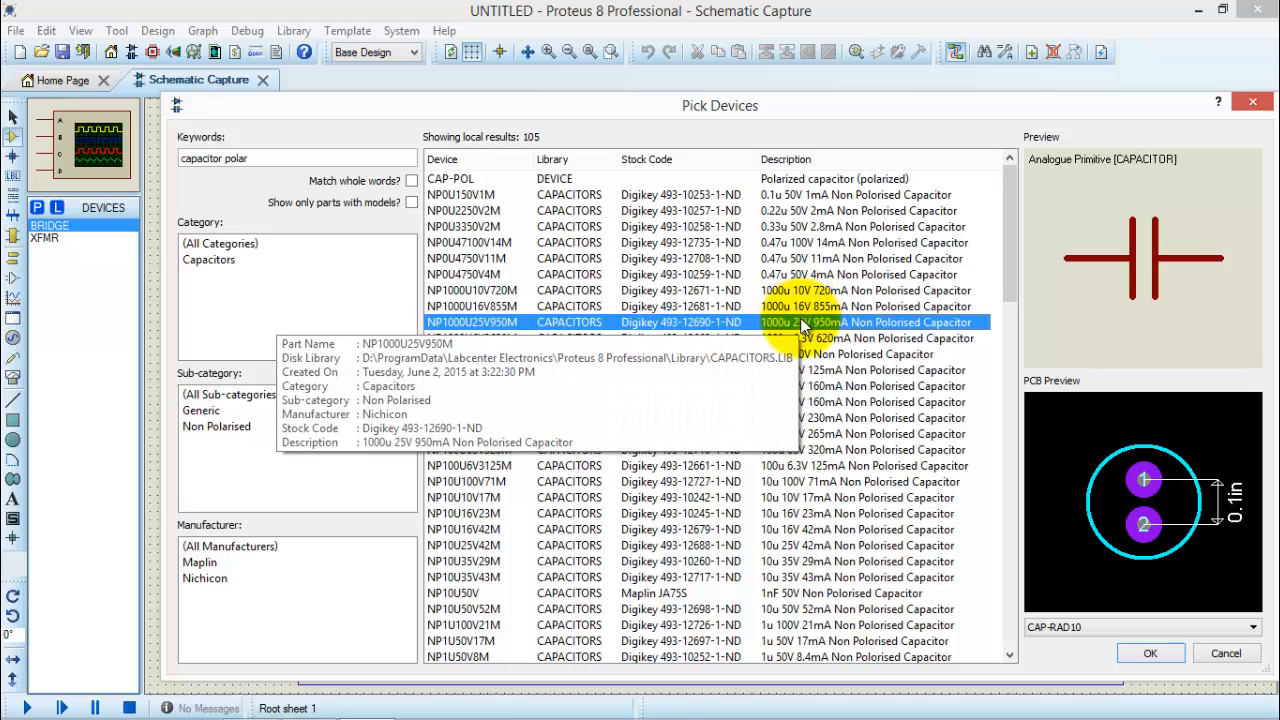
{"action": "double_click", "coordinate": [802, 322]}
Add the 7812 voltage regulator and the polarized capacitor CAP-POL to the device list, and finish picking devices.
{"action": "left_click", "coordinate": [276, 160]}
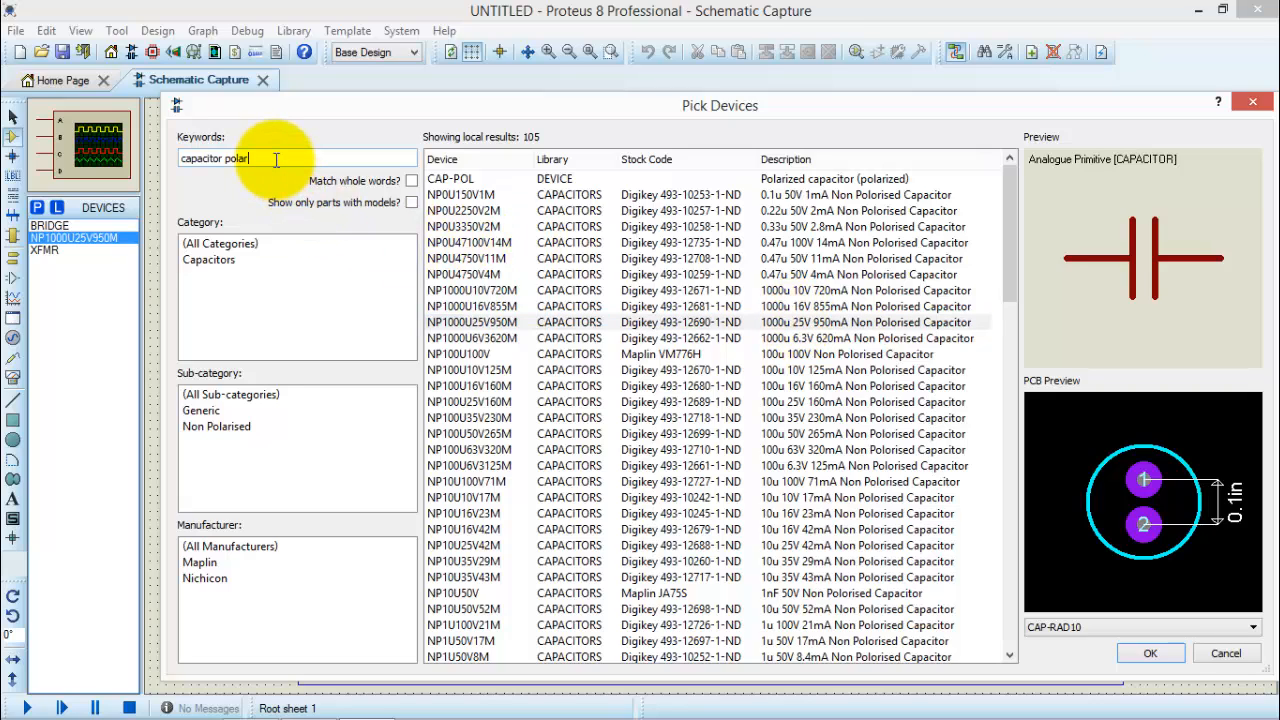
{"action": "key", "text": "BackSpace"}
{"action": "key", "text": "BackSpace"}
{"action": "key", "text": "BackSpace"}
{"action": "key", "text": "BackSpace"}
{"action": "key", "text": "BackSpace"}
{"action": "key", "text": "BackSpace"}
{"action": "key", "text": "BackSpace"}
{"action": "key", "text": "BackSpace"}
{"action": "key", "text": "BackSpace"}
{"action": "key", "text": "BackSpace"}
{"action": "key", "text": "BackSpace"}
{"action": "key", "text": "BackSpace"}
{"action": "key", "text": "BackSpace"}
{"action": "key", "text": "BackSpace"}
{"action": "key", "text": "BackSpace"}
{"action": "type", "text": "v"}
{"action": "type", "text": "age7812"}
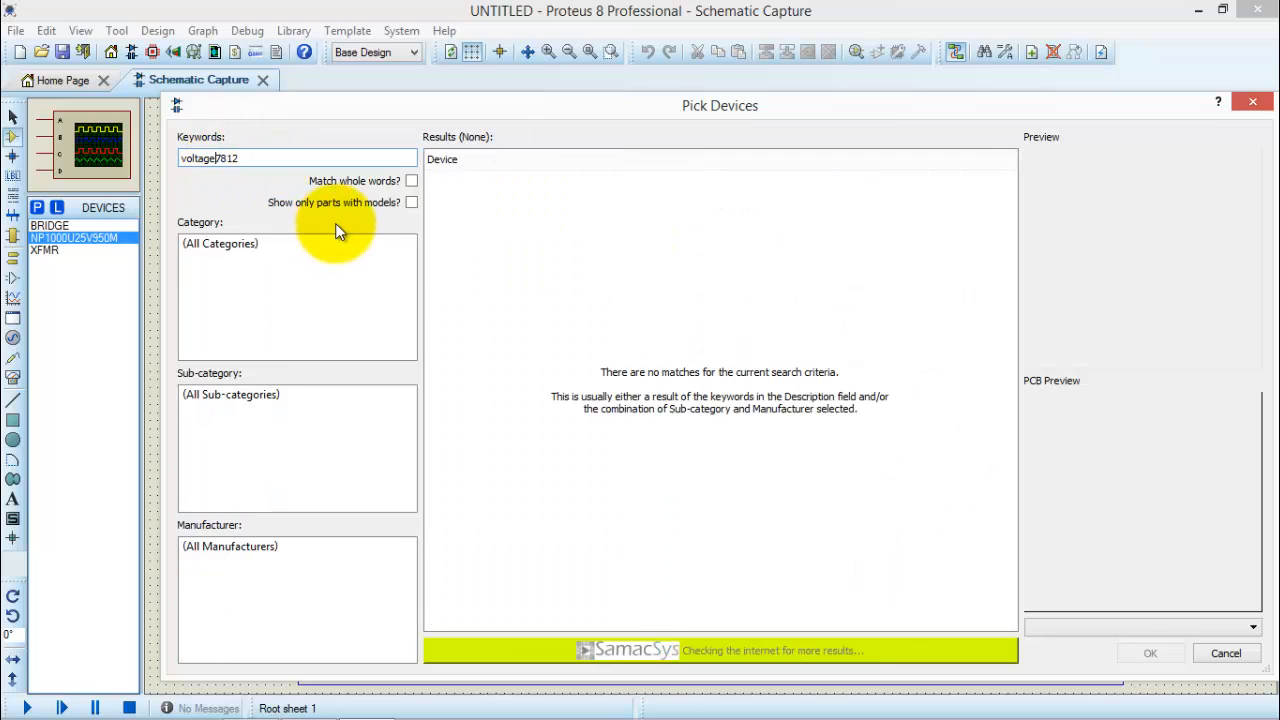
{"action": "key", "text": "BackSpace"}
{"action": "key", "text": "BackSpace"}
{"action": "key", "text": "BackSpace"}
{"action": "key", "text": "BackSpace"}
{"action": "key", "text": "BackSpace"}
{"action": "key", "text": "BackSpace"}
{"action": "key", "text": "BackSpace"}
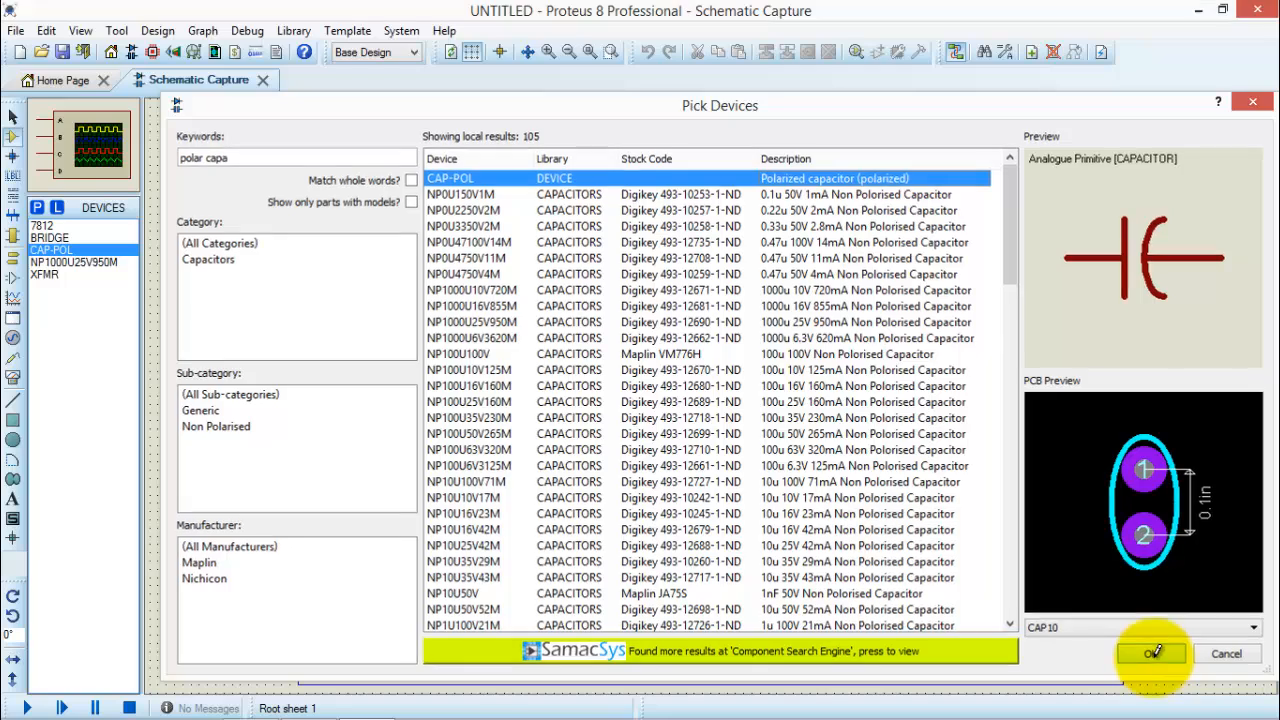
{"action": "left_click", "coordinate": [1152, 652]}
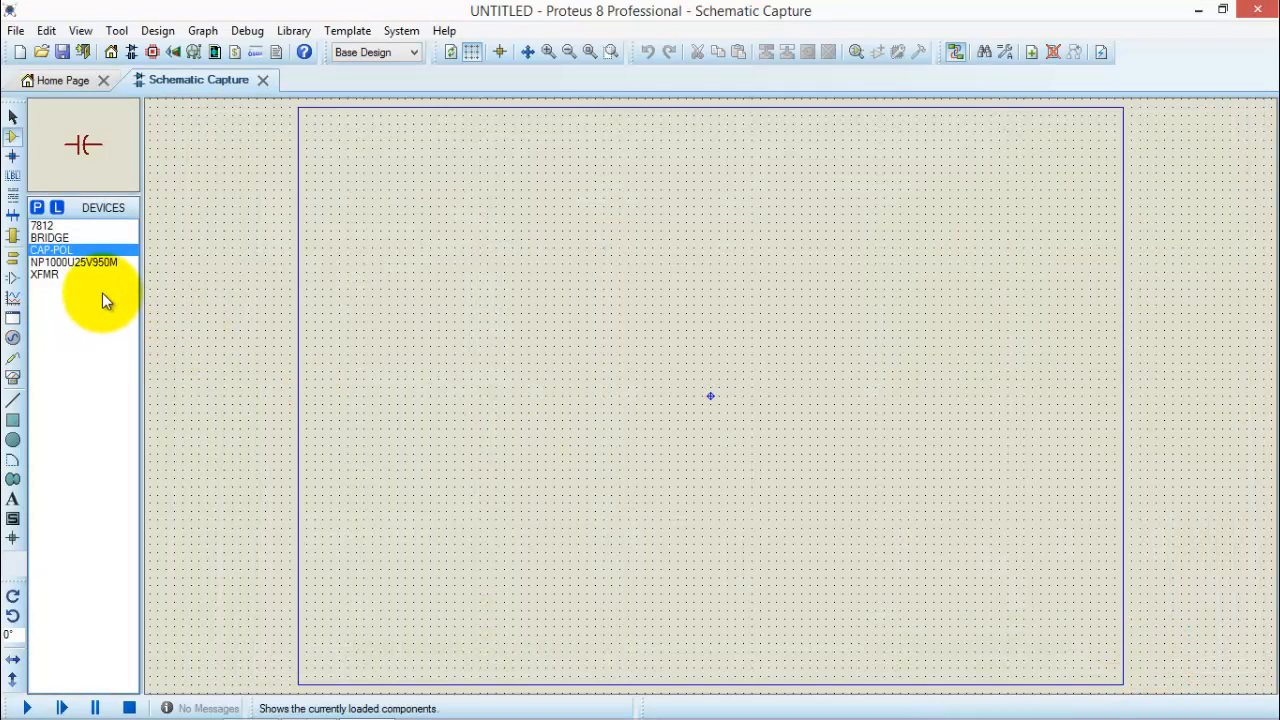
Place the XFMR transformer in the upper-left area of the schematic sheet.
{"action": "left_click", "coordinate": [57, 263]}
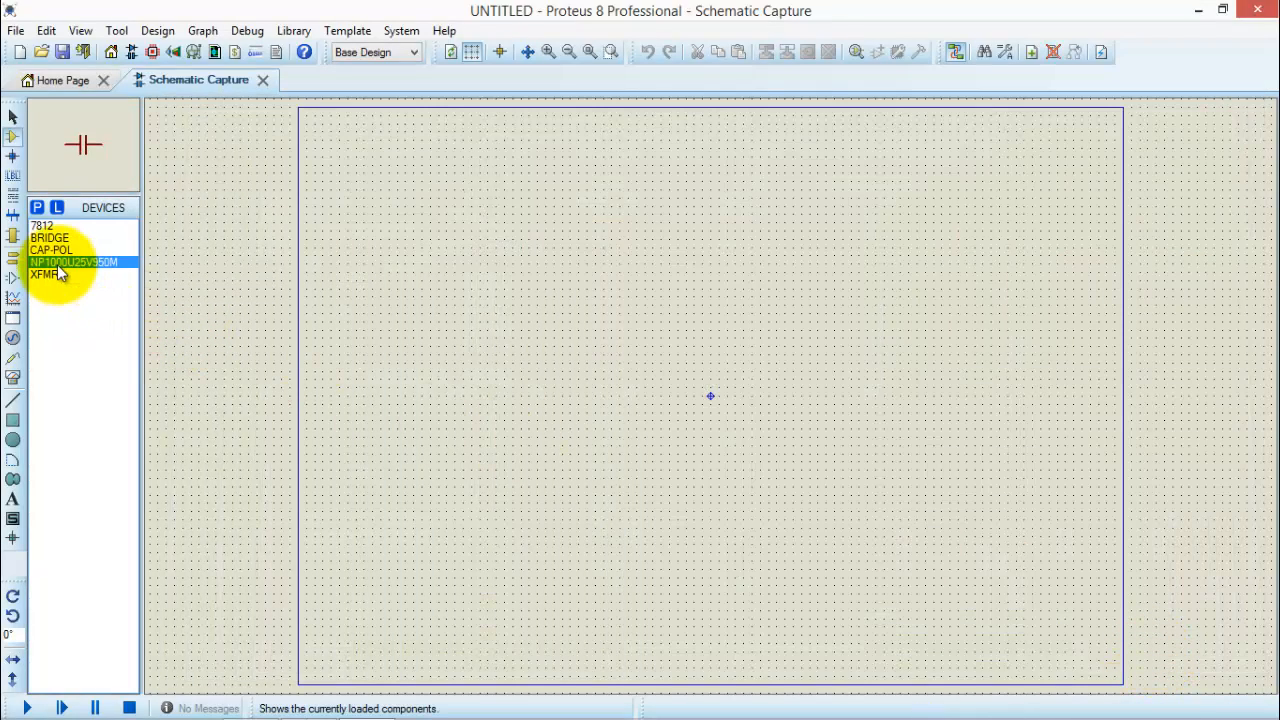
{"action": "left_click", "coordinate": [54, 251]}
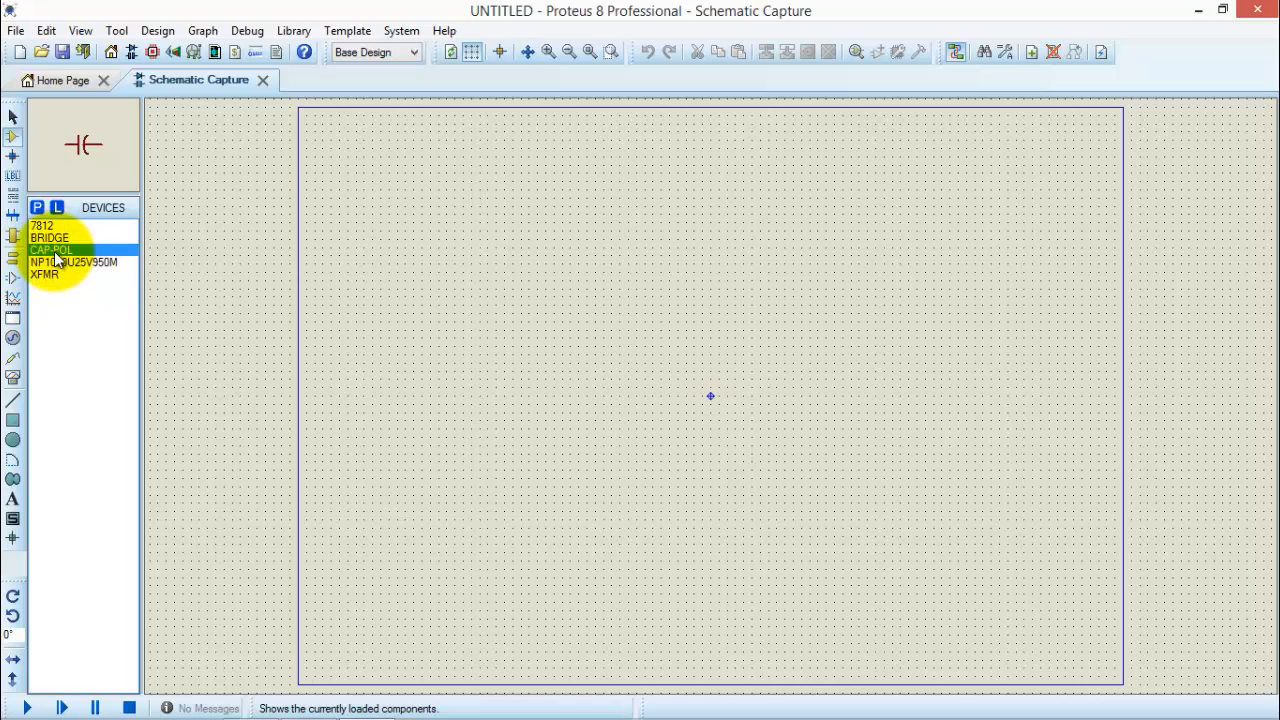
{"action": "left_click", "coordinate": [46, 274]}
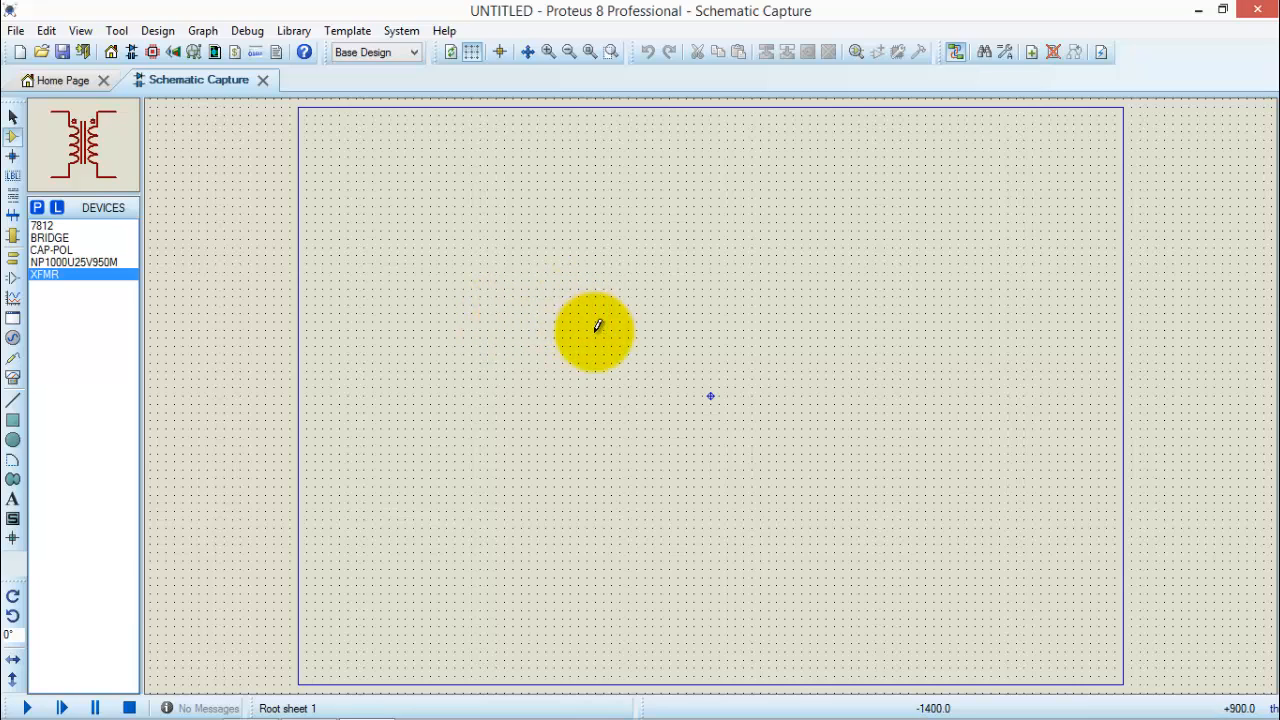
{"action": "left_click", "coordinate": [511, 289]}
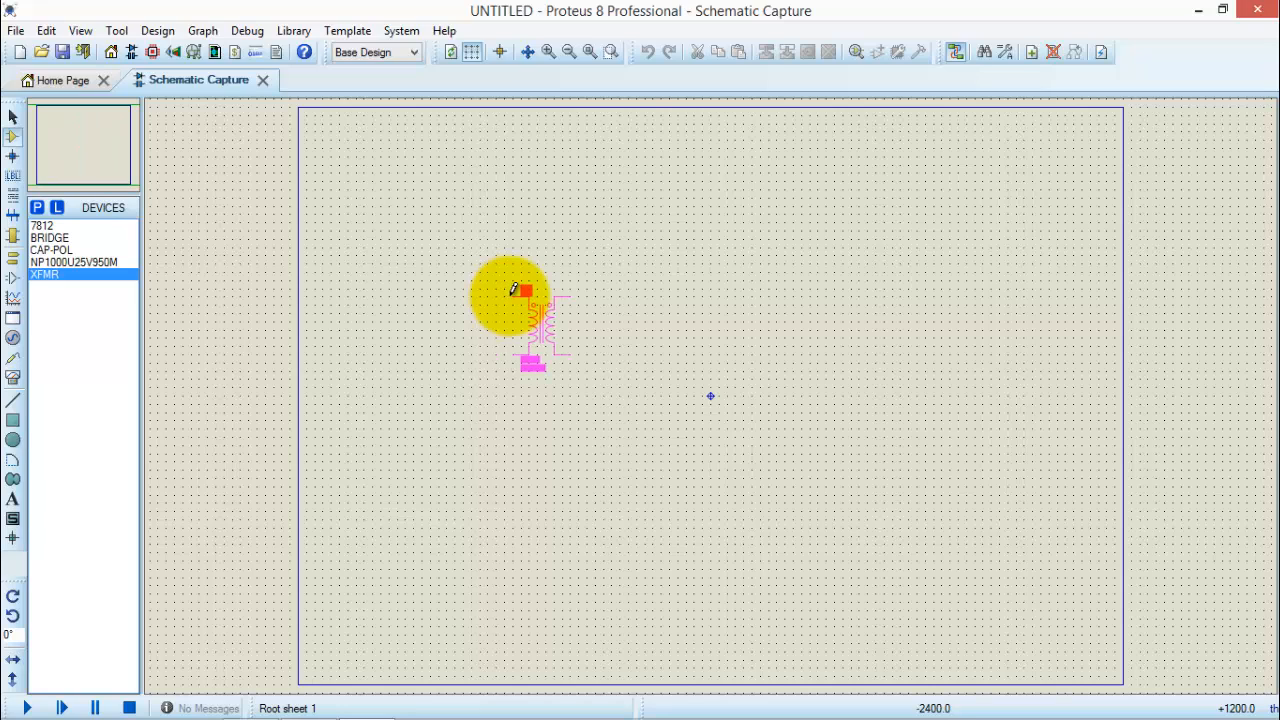
{"action": "left_click", "coordinate": [513, 289]}
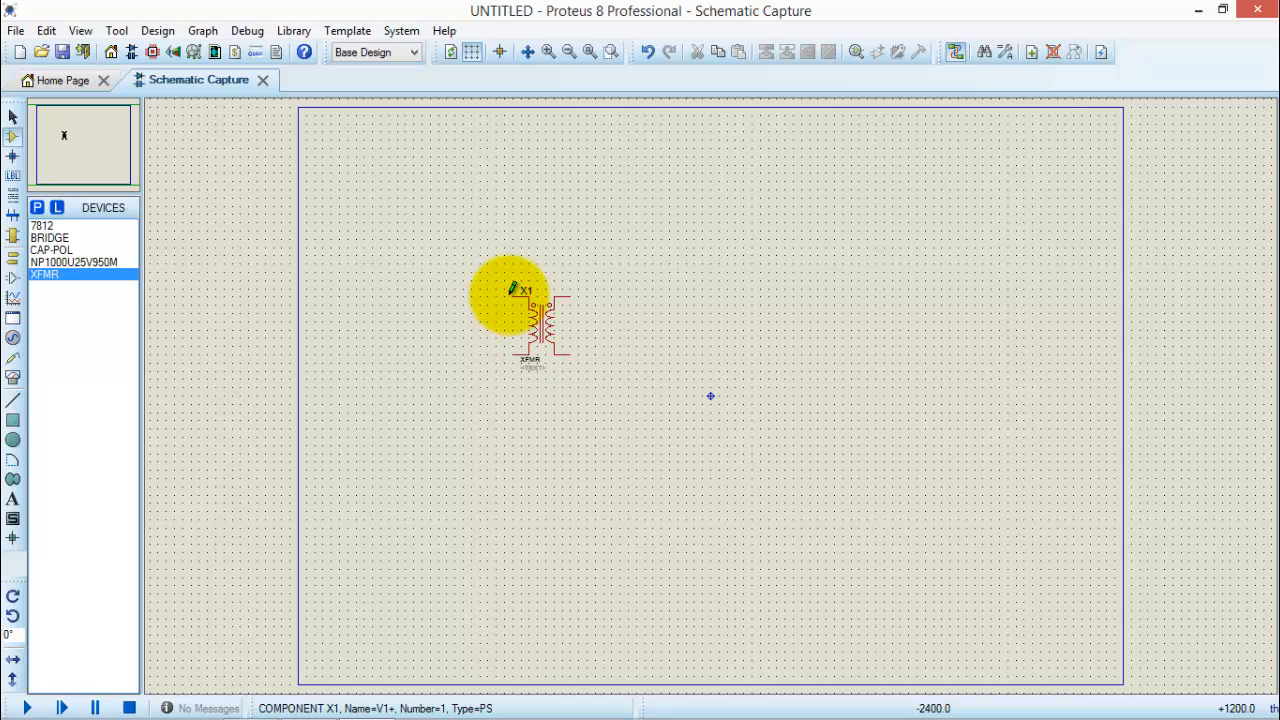
Place the BRIDGE rectifier to the right of the transformer, level with it.
{"action": "left_click", "coordinate": [547, 53]}
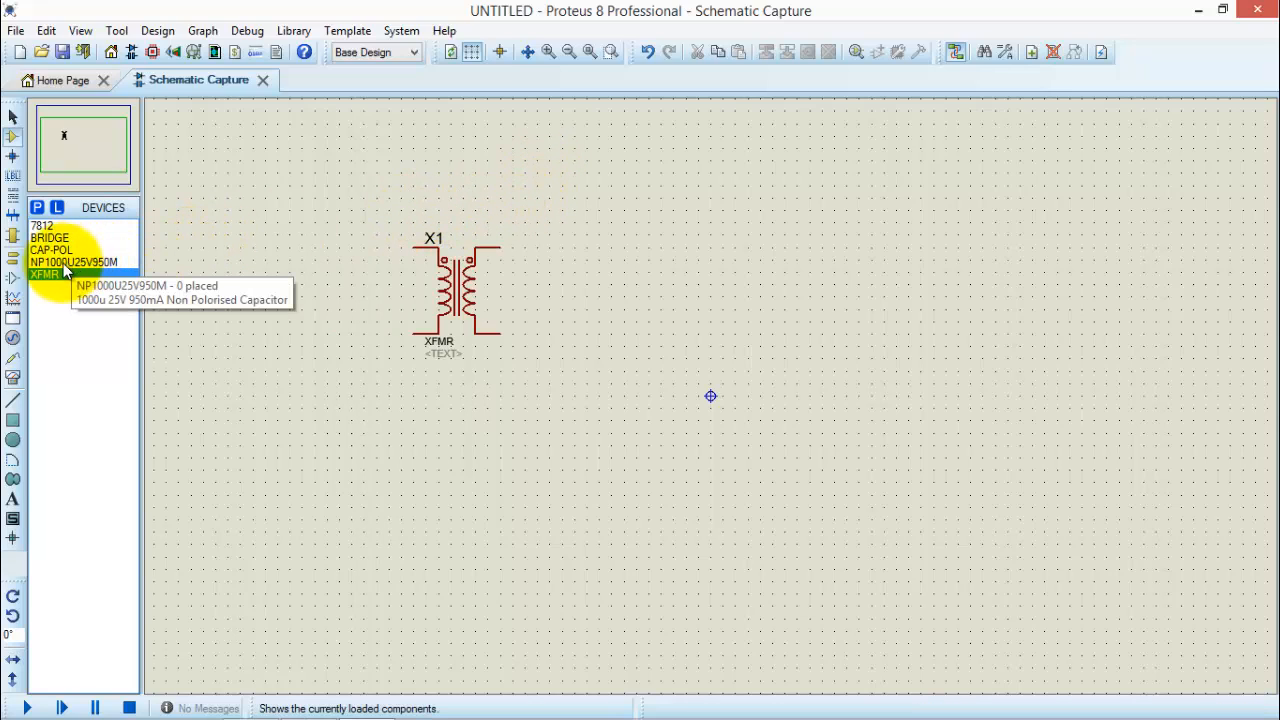
{"action": "left_click", "coordinate": [47, 240]}
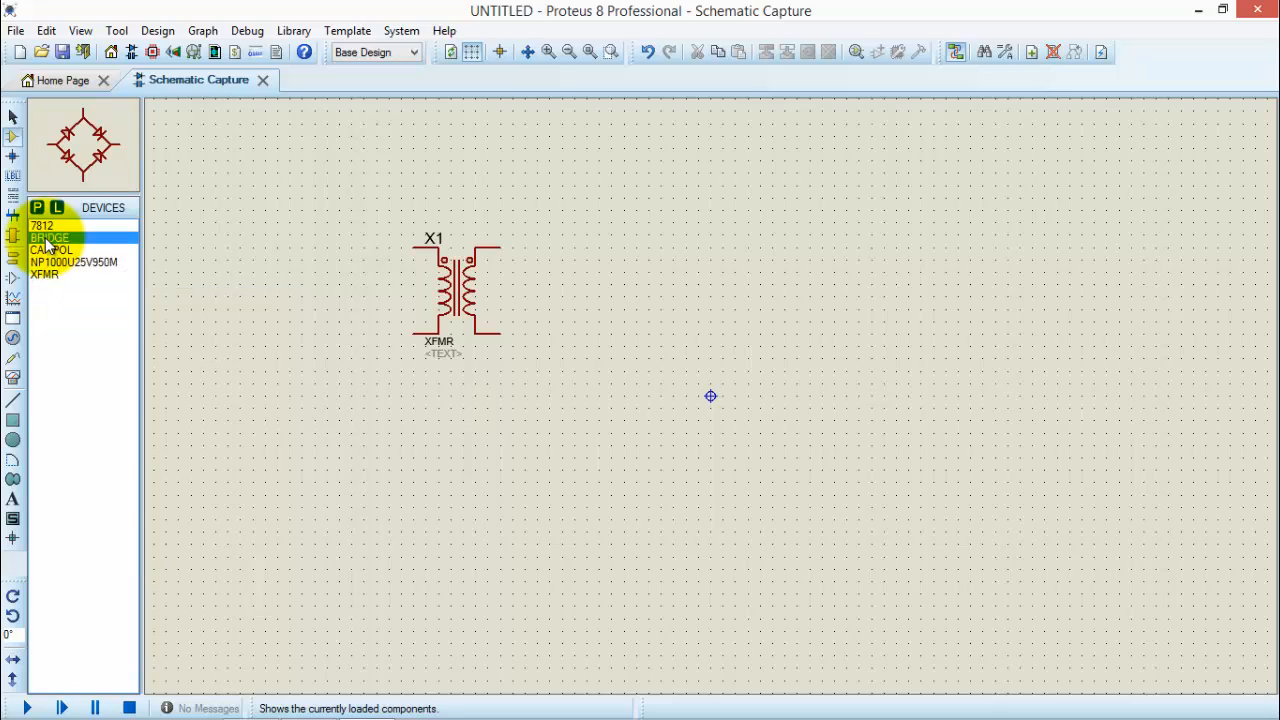
{"action": "left_click", "coordinate": [617, 282]}
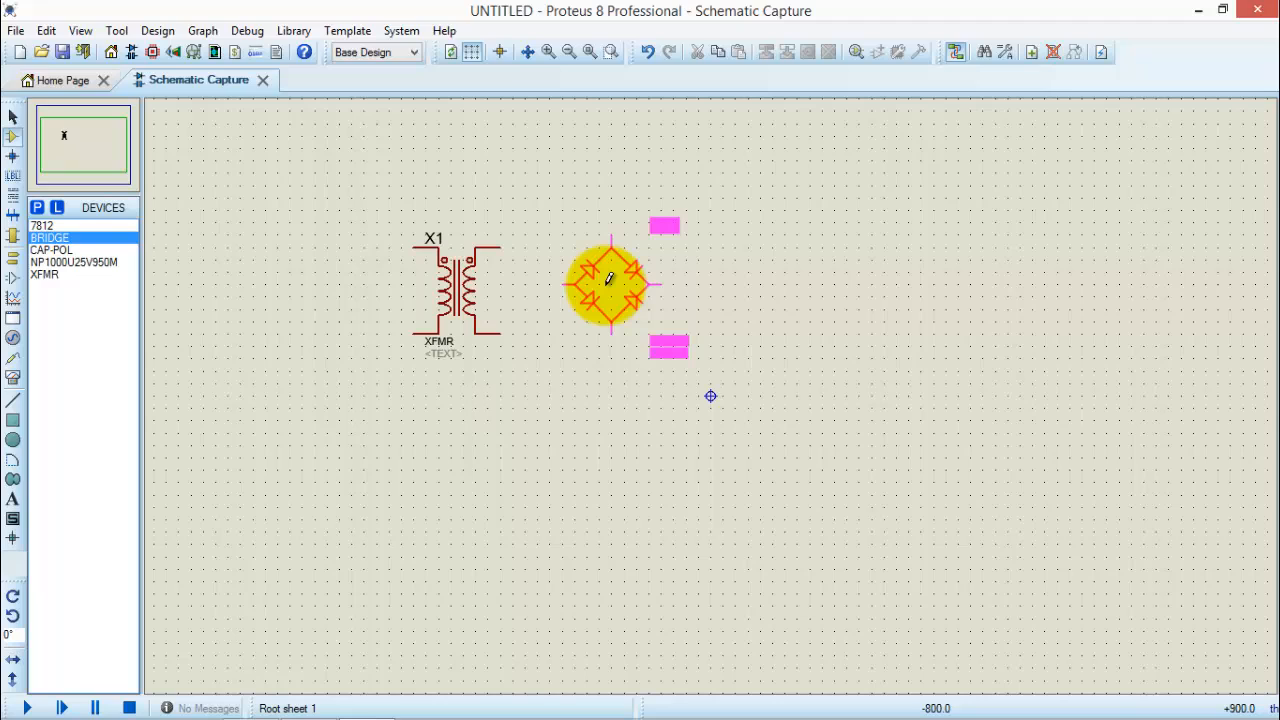
{"action": "left_click", "coordinate": [609, 285]}
Place a CAP-POL capacitor below and to the right of the bridge rectifier and rotate it clockwise to stand vertically.
{"action": "left_click", "coordinate": [52, 250]}
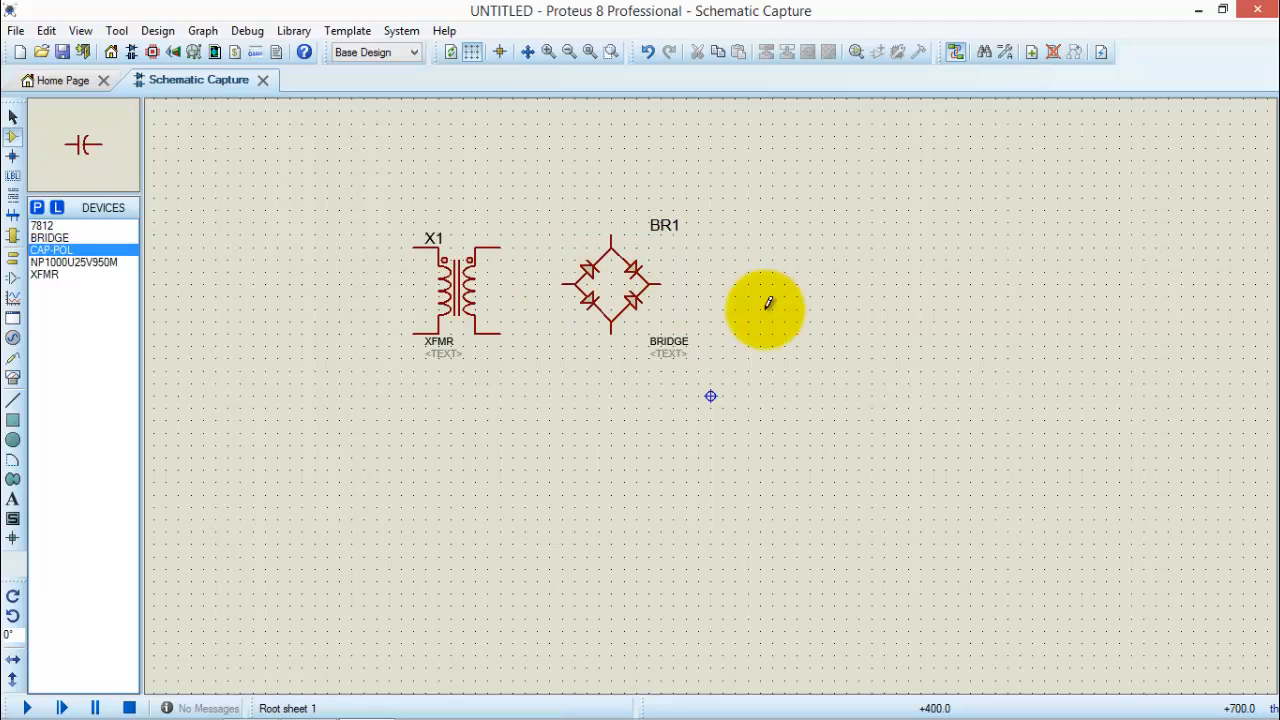
{"action": "left_click", "coordinate": [767, 306]}
{"action": "left_click", "coordinate": [738, 362]}
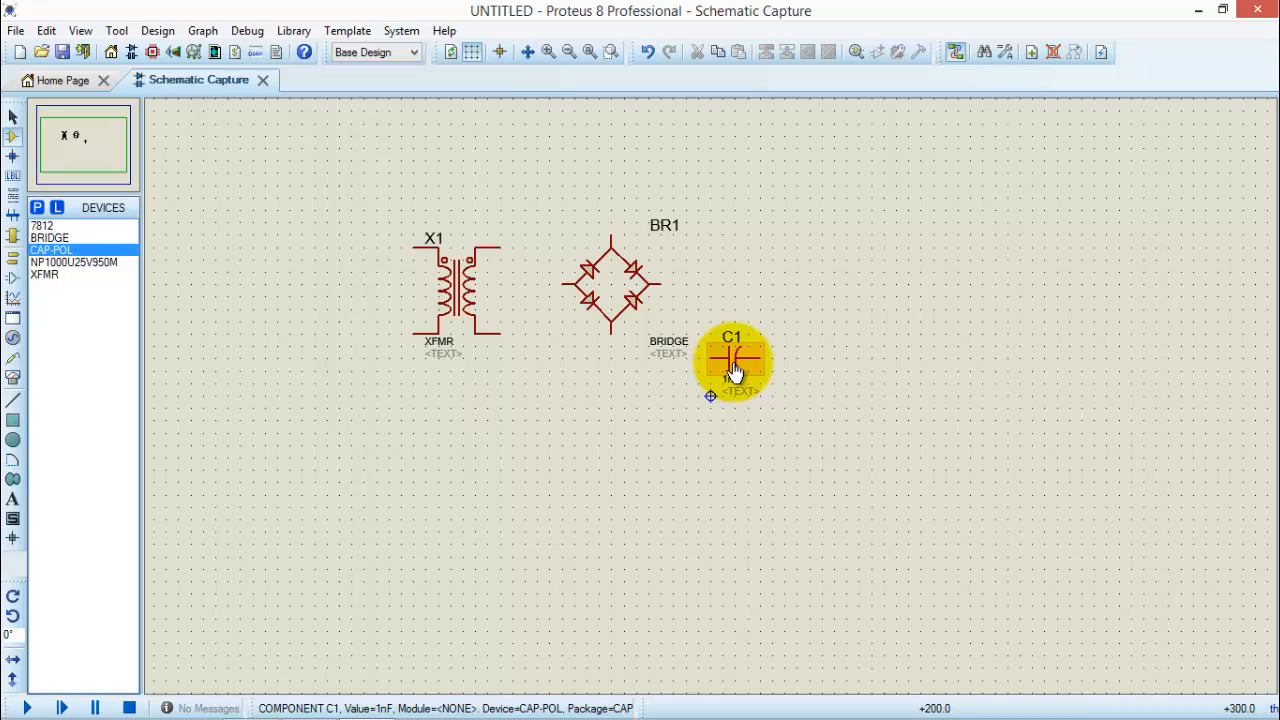
{"action": "right_click", "coordinate": [734, 365]}
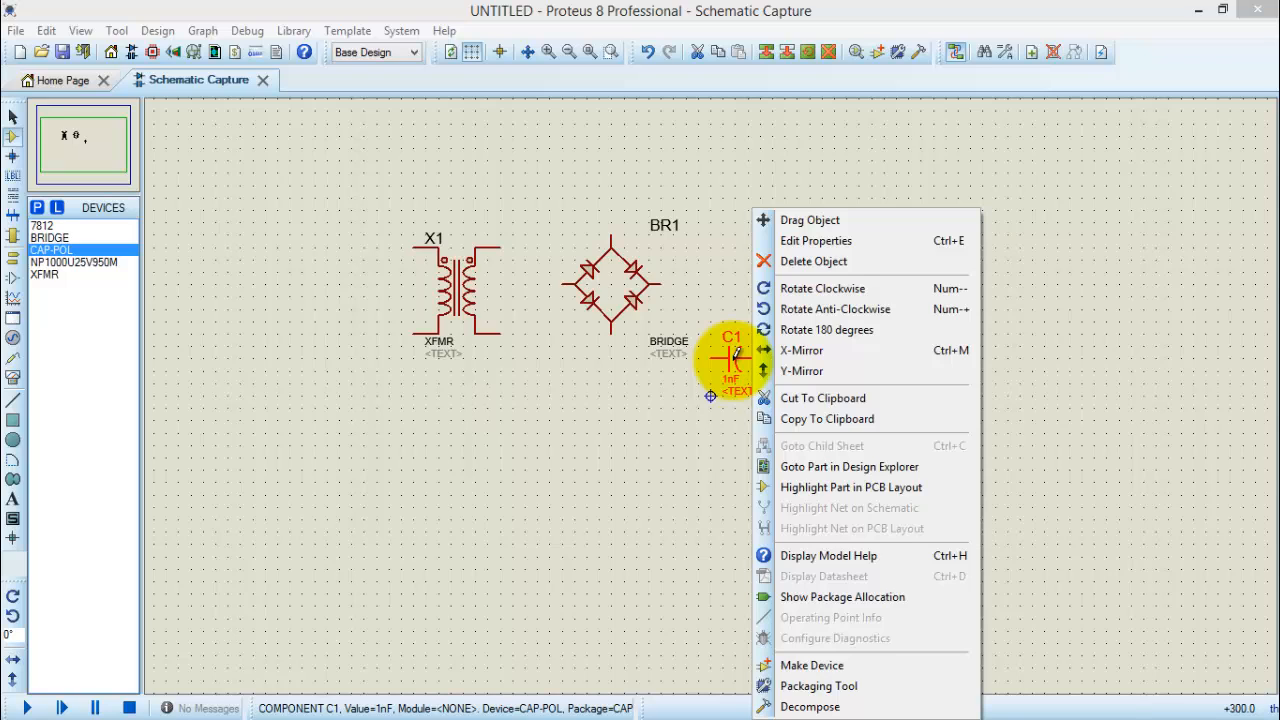
{"action": "left_click", "coordinate": [817, 287]}
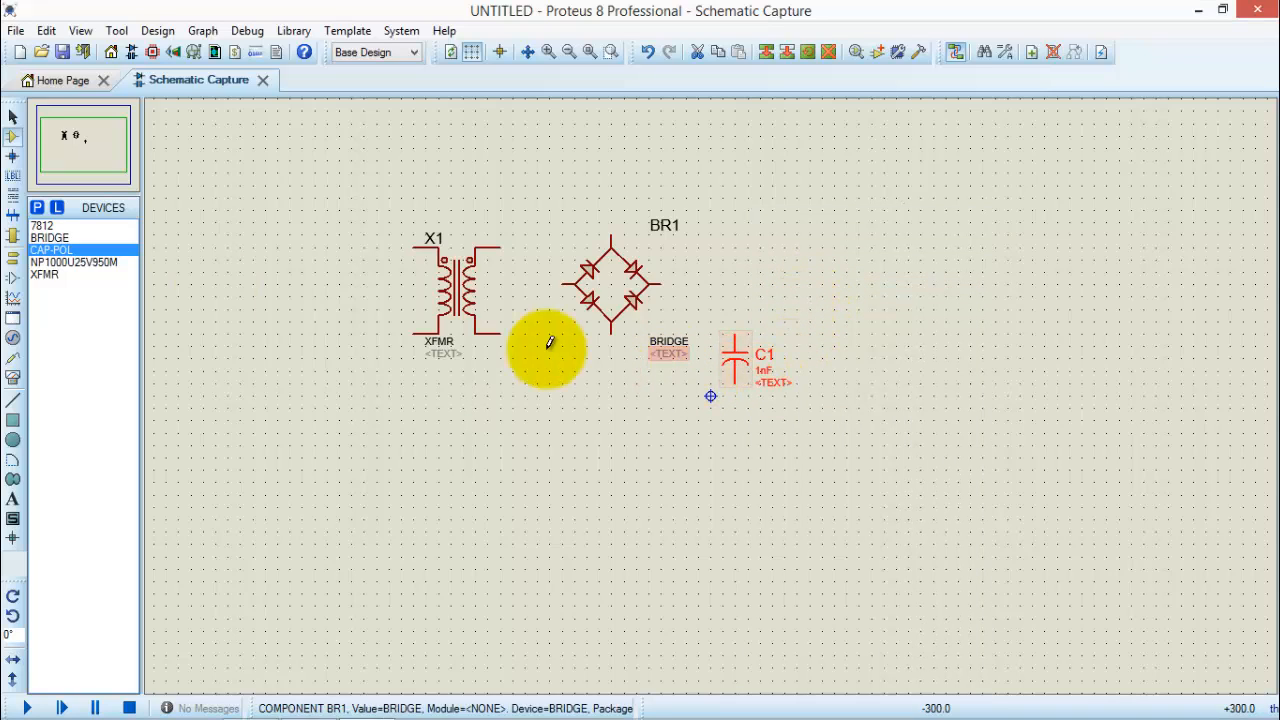
Place the 7812 regulator to the right of the bridge rectifier, above and right of capacitor C1.
{"action": "left_click", "coordinate": [40, 226]}
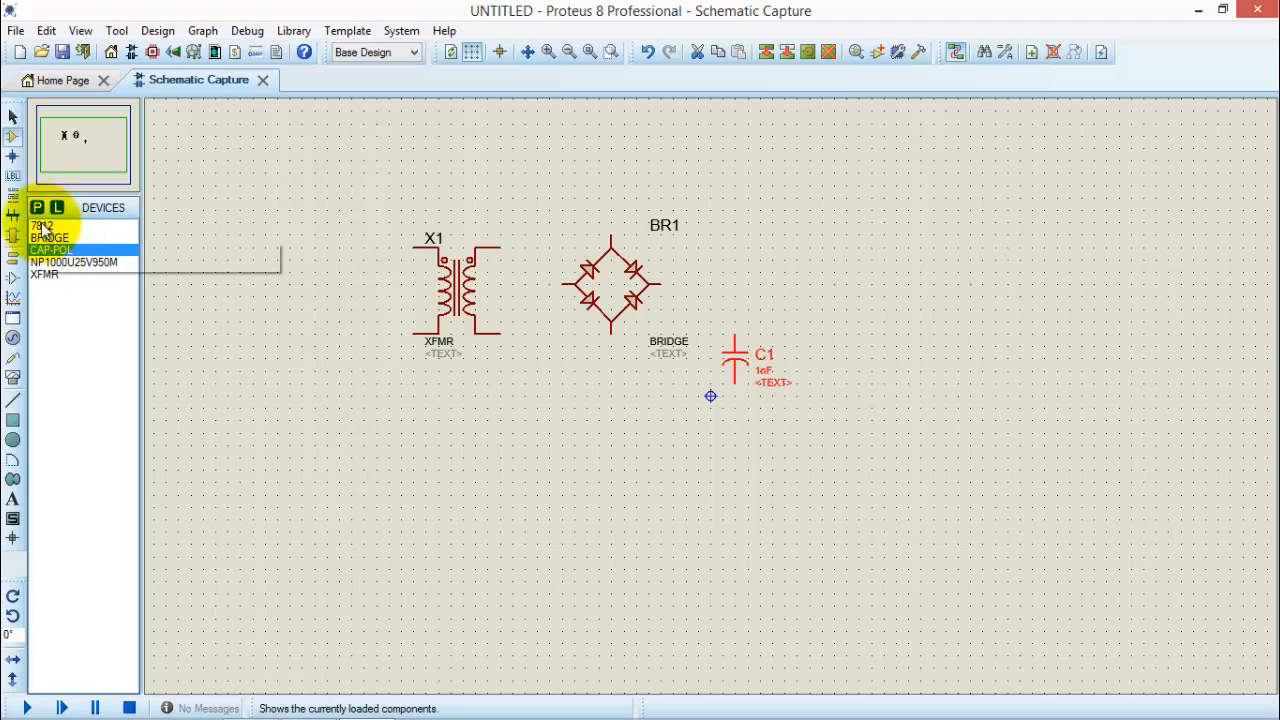
{"action": "left_click", "coordinate": [810, 274]}
{"action": "left_click", "coordinate": [846, 277]}
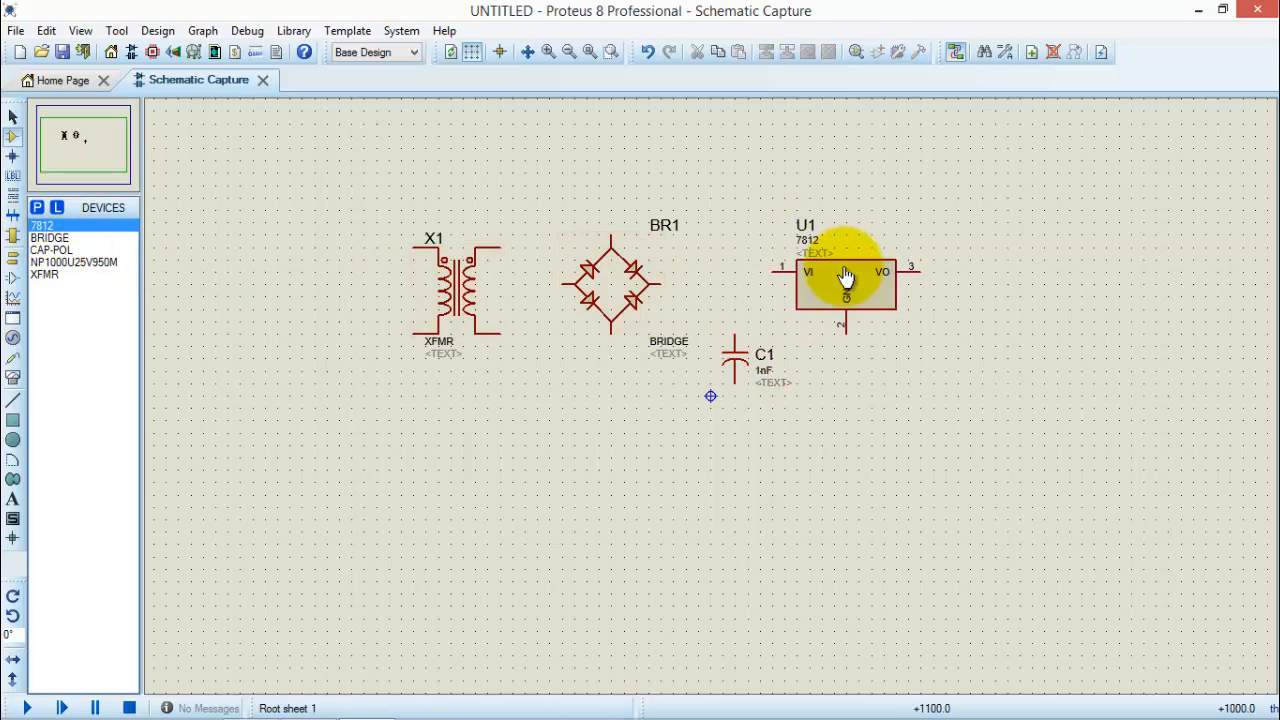
Place a second CAP-POL capacitor to the right of the 7812 regulator and rotate it clockwise.
{"action": "left_click", "coordinate": [55, 251]}
{"action": "left_click", "coordinate": [972, 328]}
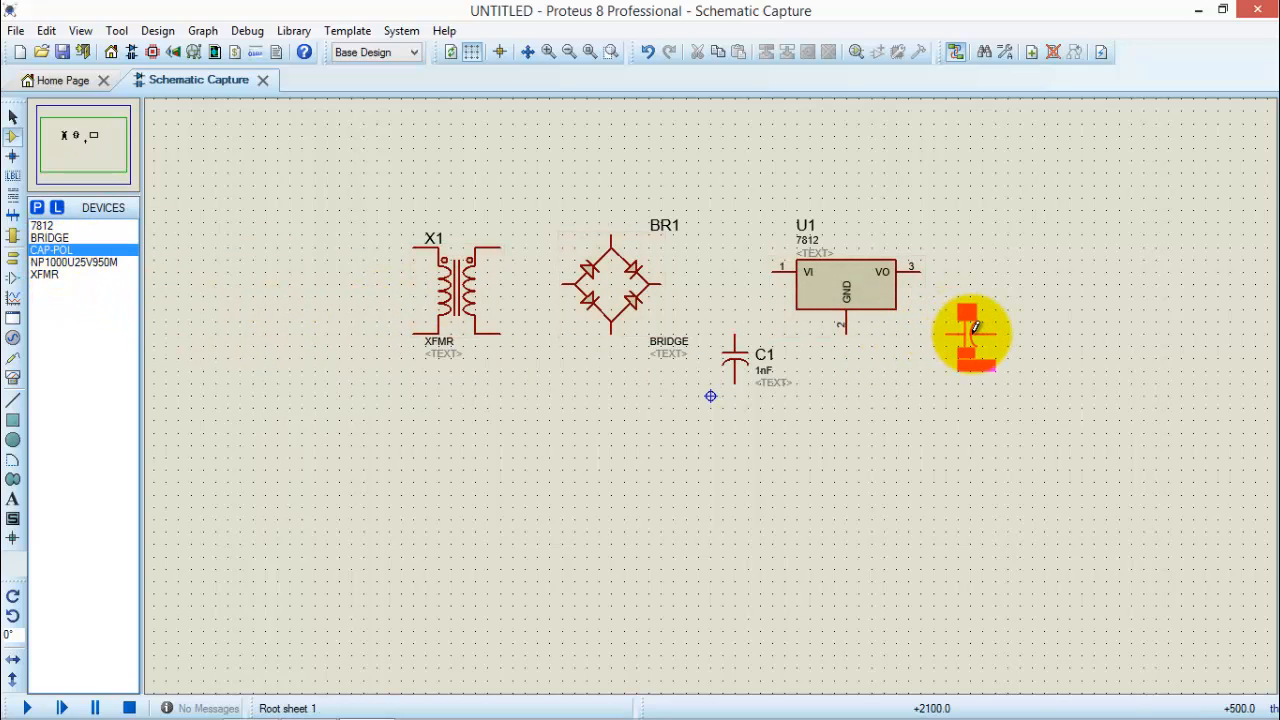
{"action": "left_click", "coordinate": [970, 335]}
{"action": "right_click", "coordinate": [972, 333]}
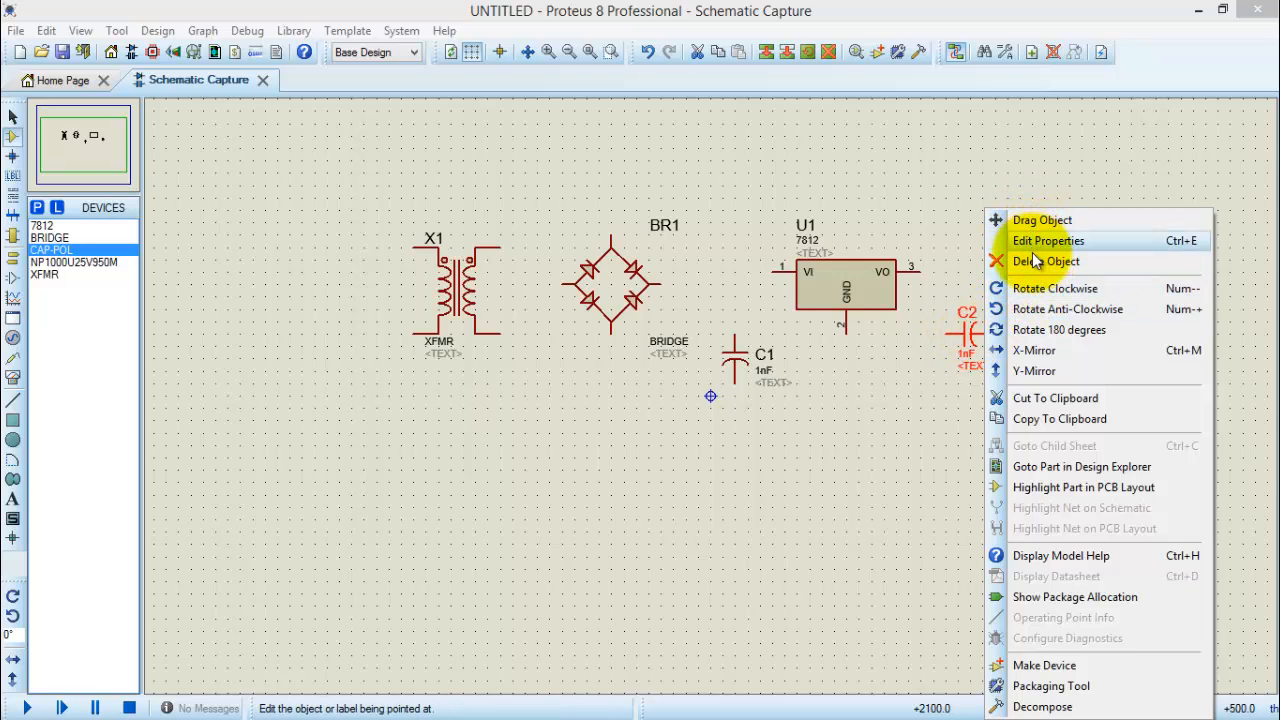
{"action": "left_click", "coordinate": [1041, 290]}
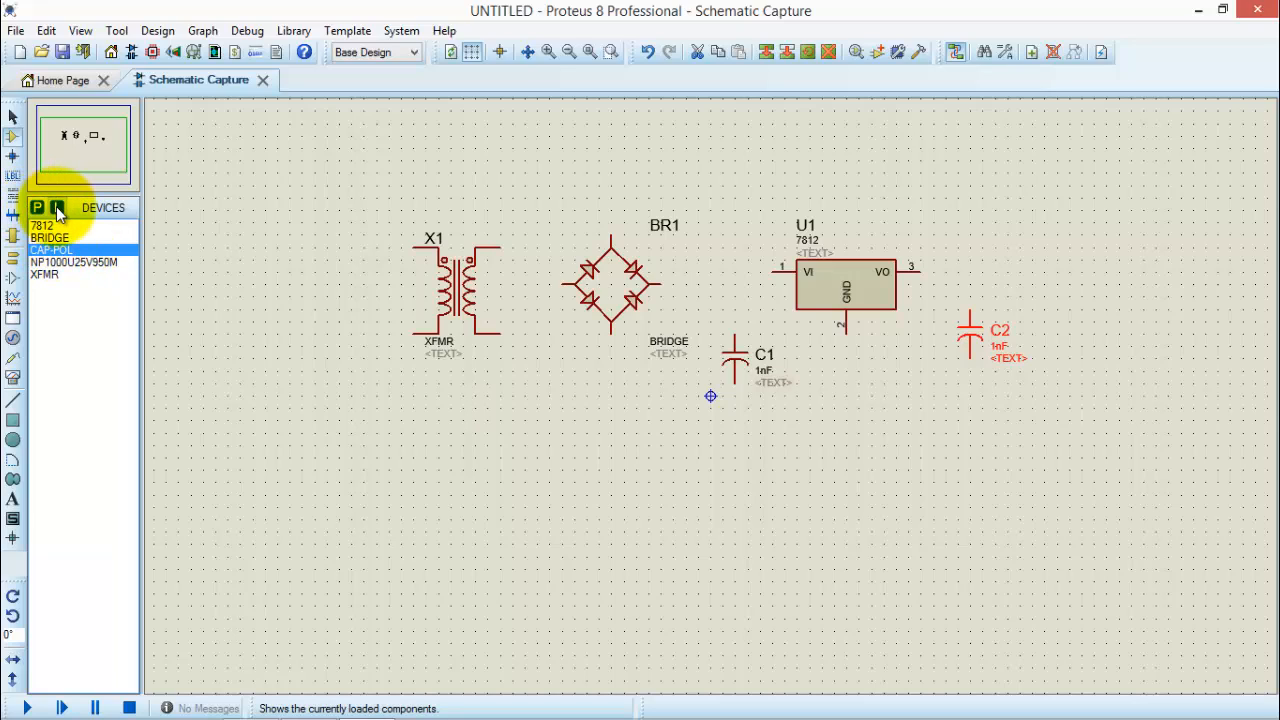
{"action": "left_click", "coordinate": [13, 341]}
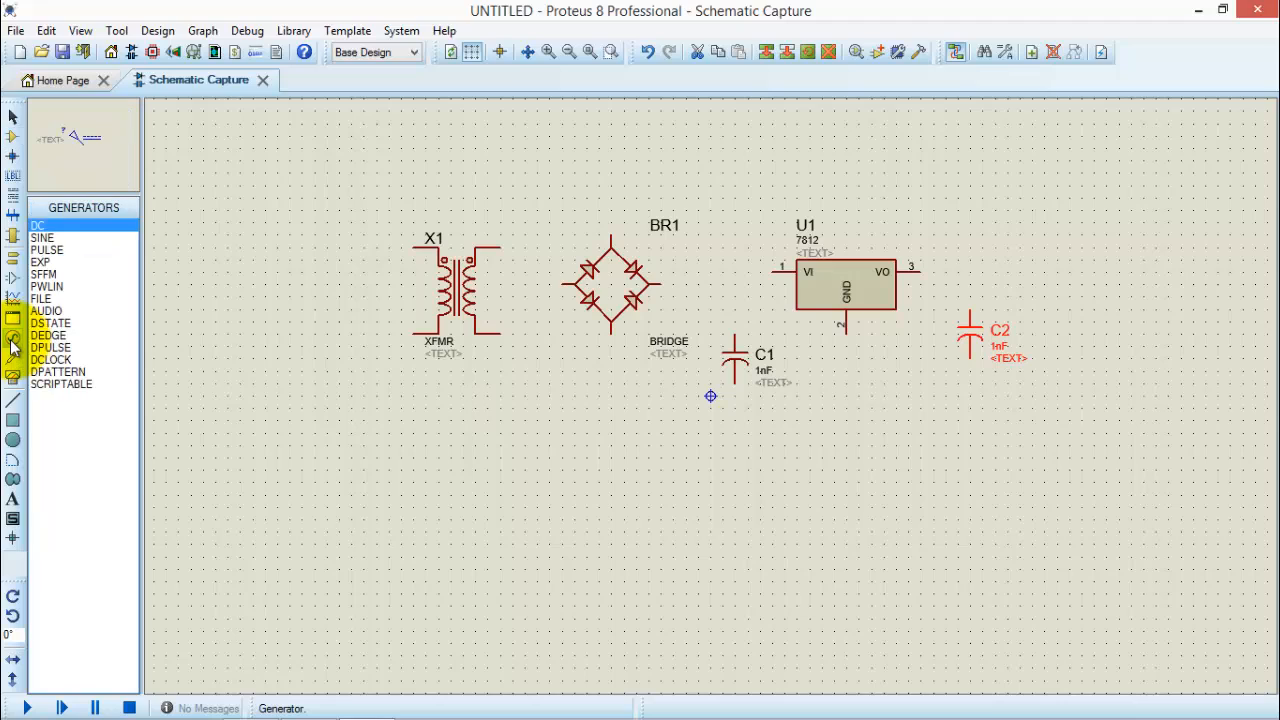
{"action": "left_click", "coordinate": [45, 239]}
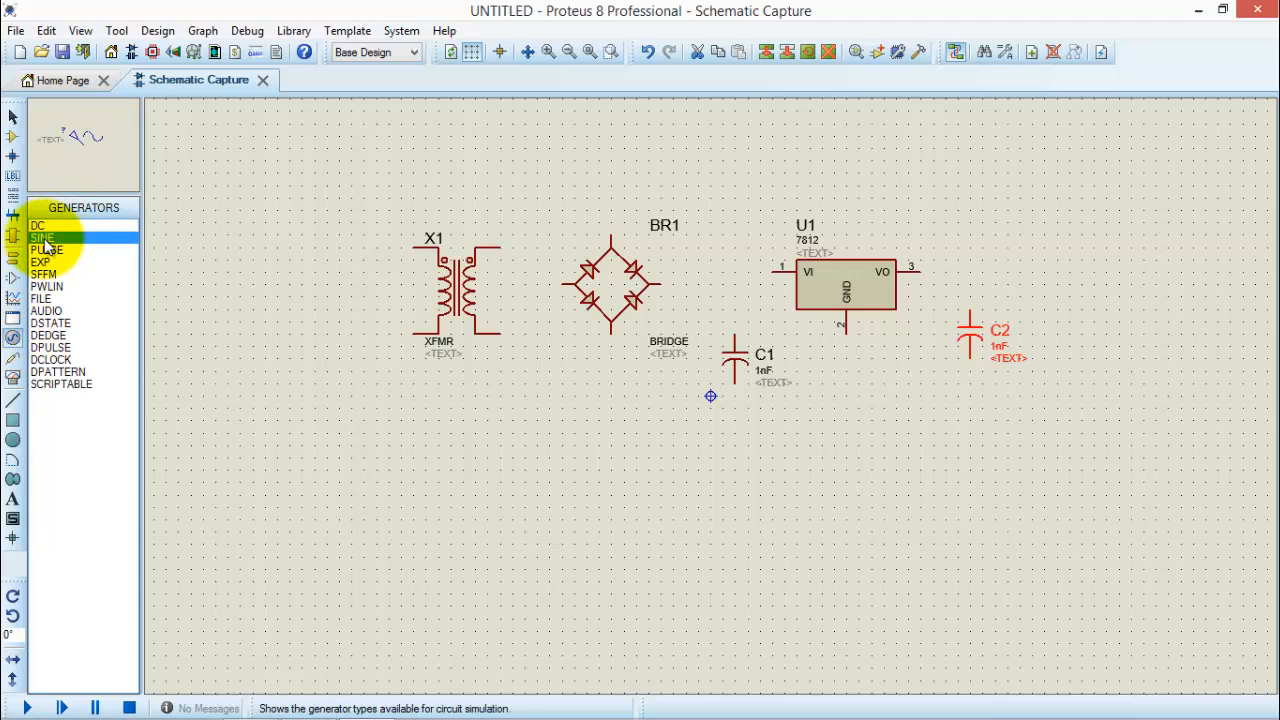
{"action": "left_click", "coordinate": [13, 137]}
Search the component library for "vsin", add the VSINE AC voltage source, and place it to the left of the transformer.
{"action": "left_click", "coordinate": [37, 205]}
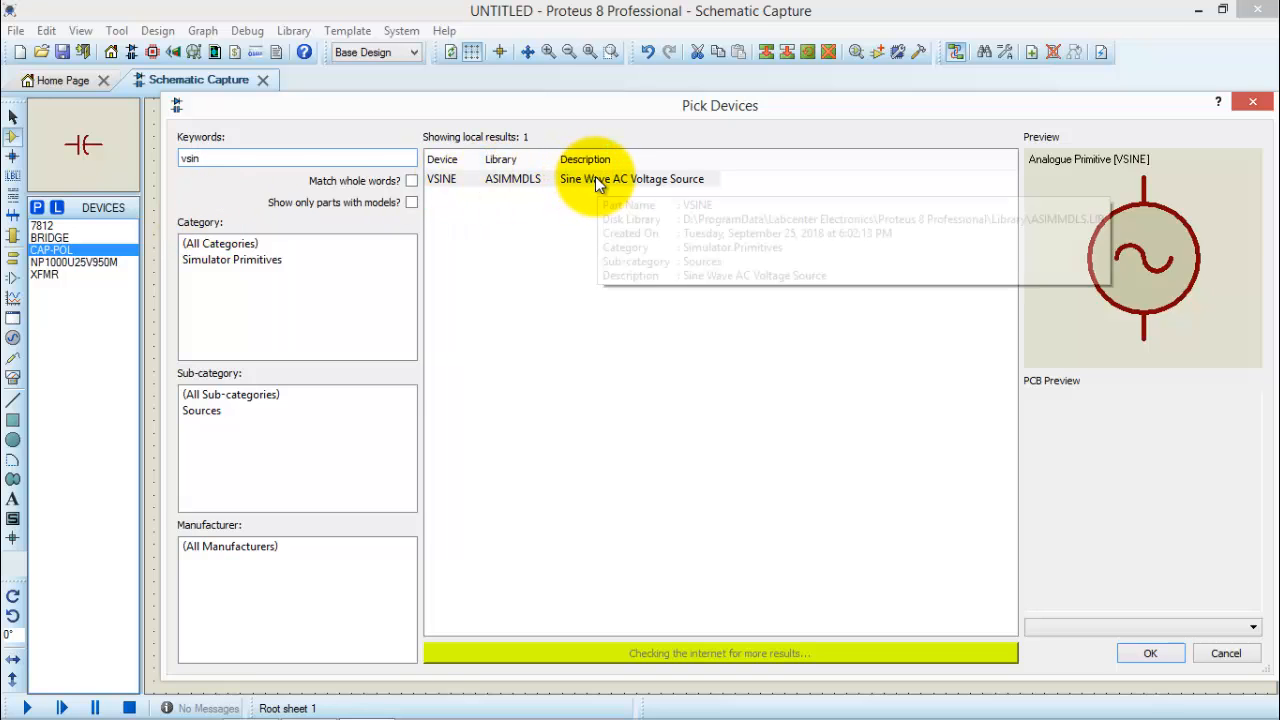
{"action": "double_click", "coordinate": [595, 178]}
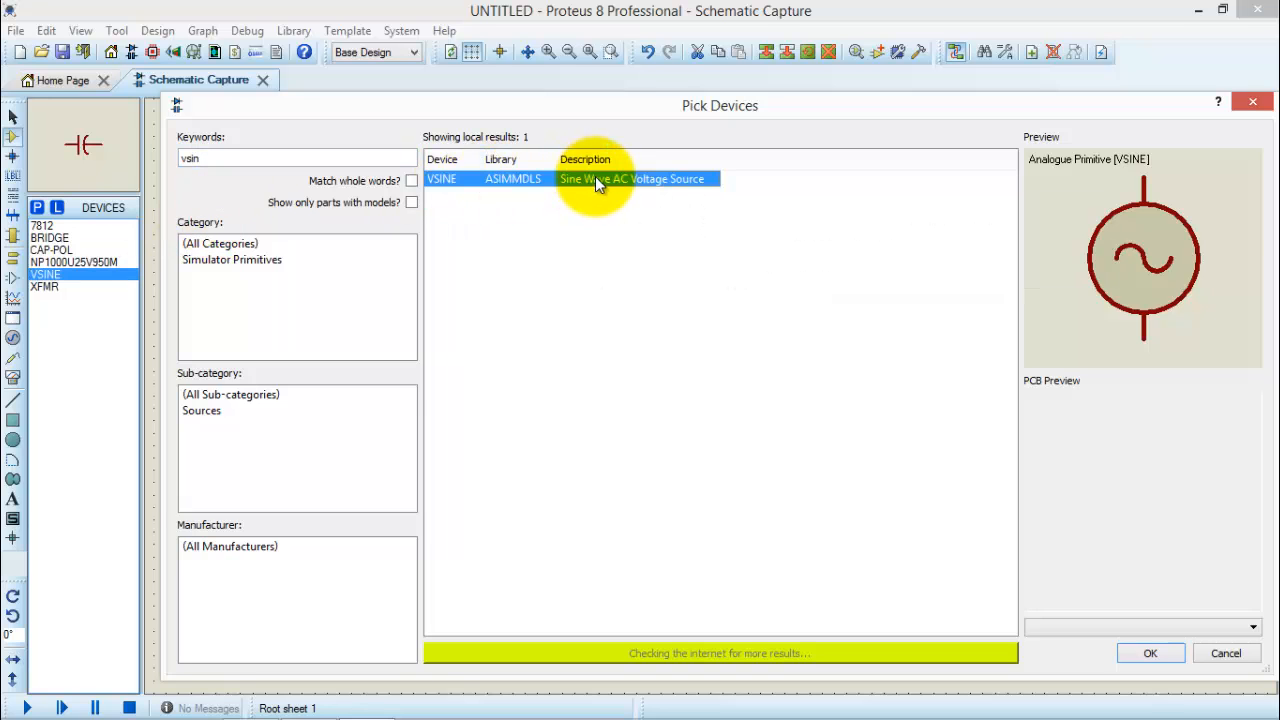
{"action": "left_click", "coordinate": [1148, 653]}
{"action": "left_click", "coordinate": [307, 267]}
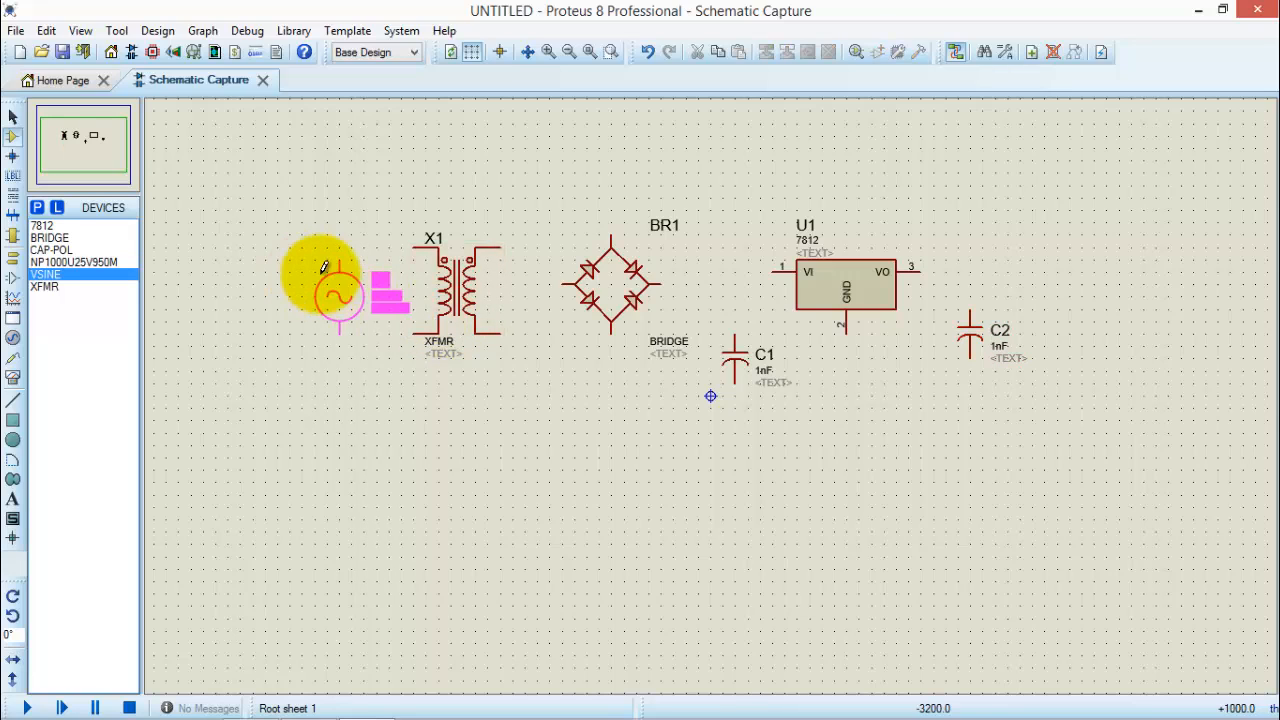
{"action": "left_click", "coordinate": [325, 280]}
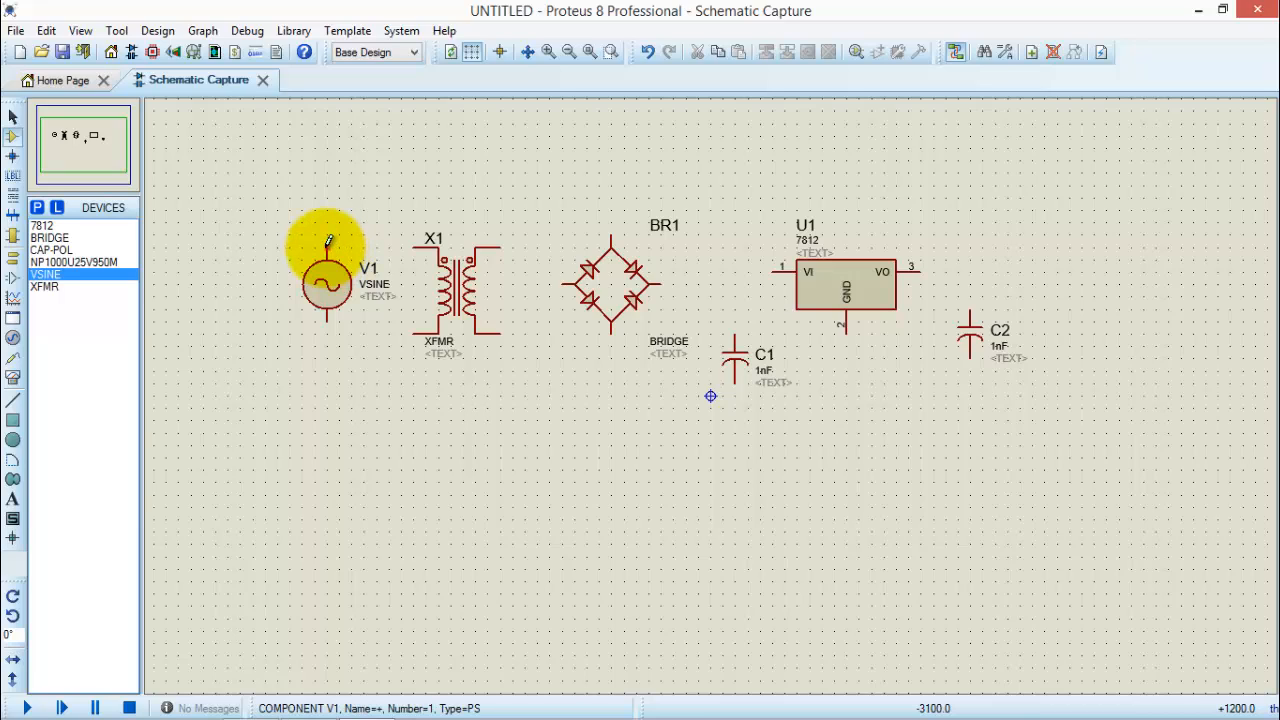
Wire both terminals of the VSINE source to the upper and lower primary pins of transformer X1.
{"action": "left_click", "coordinate": [327, 242]}
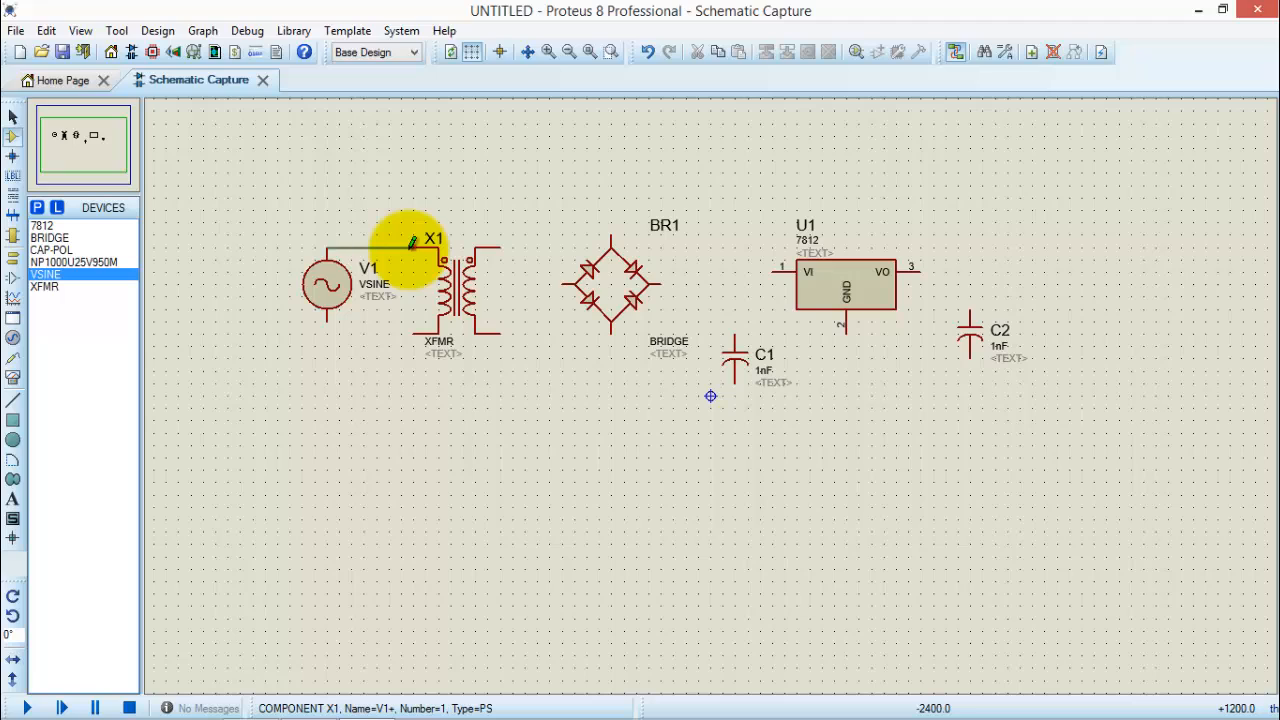
{"action": "left_click", "coordinate": [412, 242]}
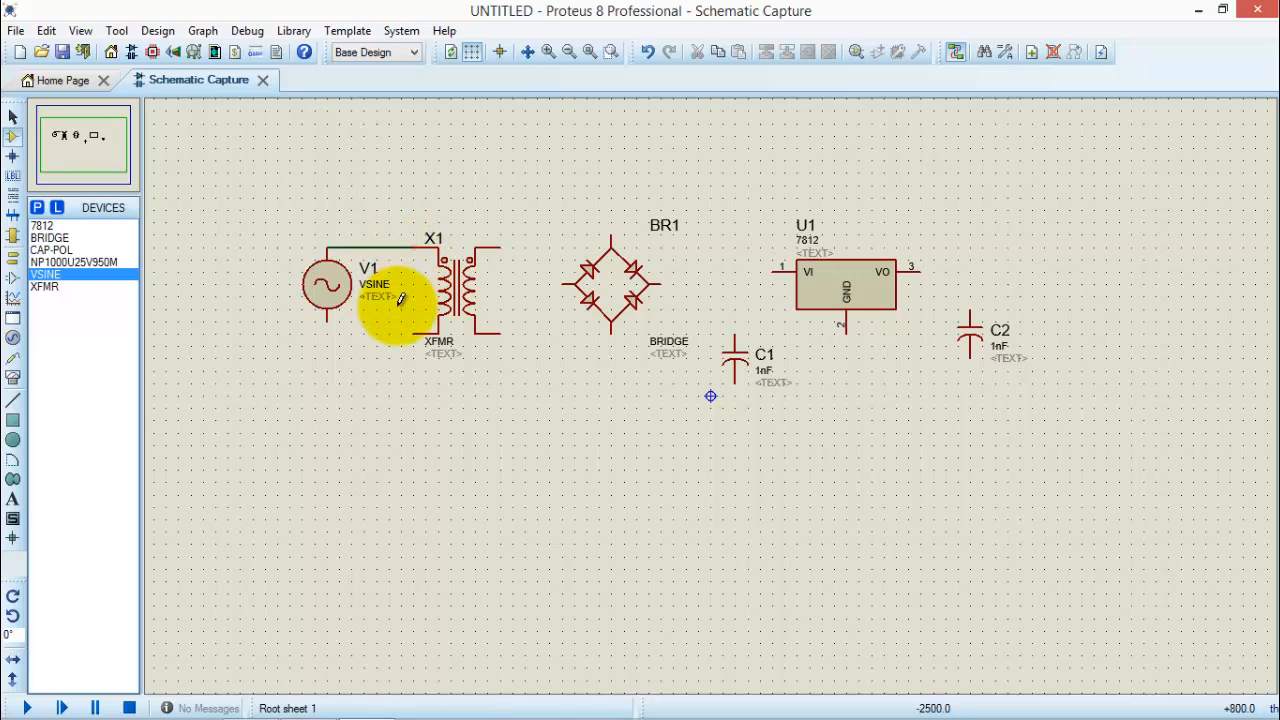
{"action": "left_click", "coordinate": [328, 315]}
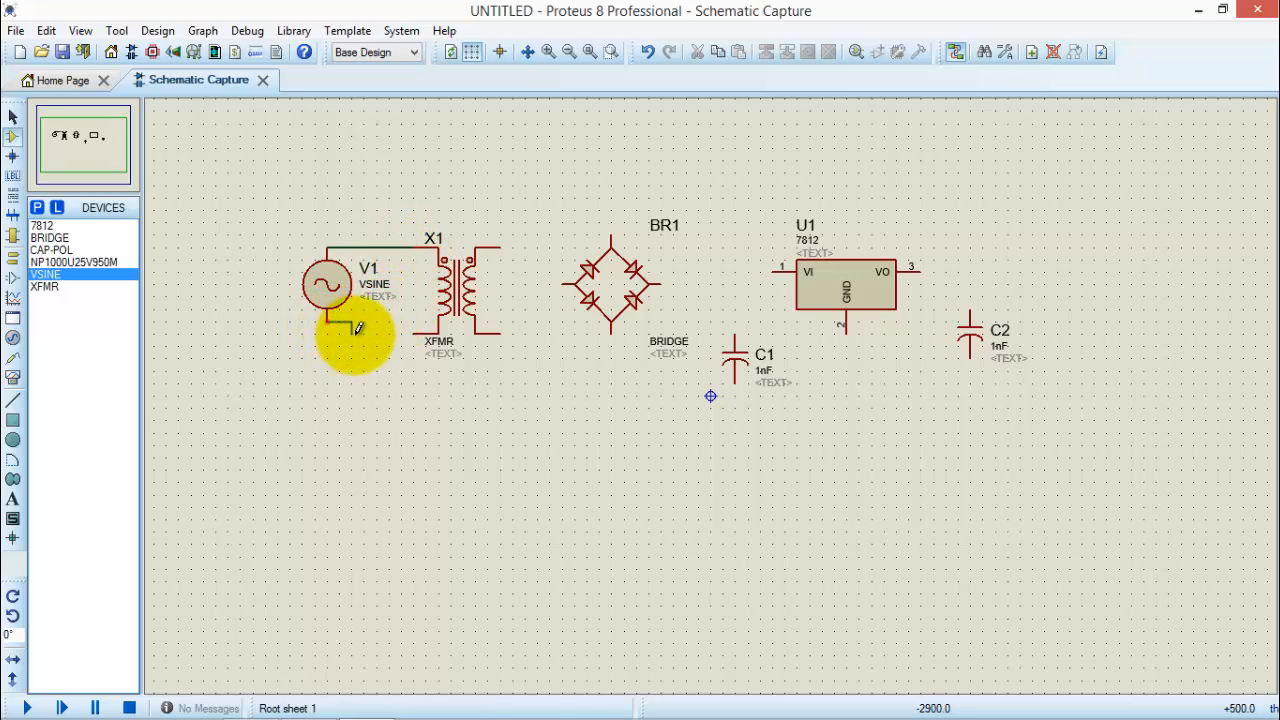
{"action": "left_click", "coordinate": [414, 325]}
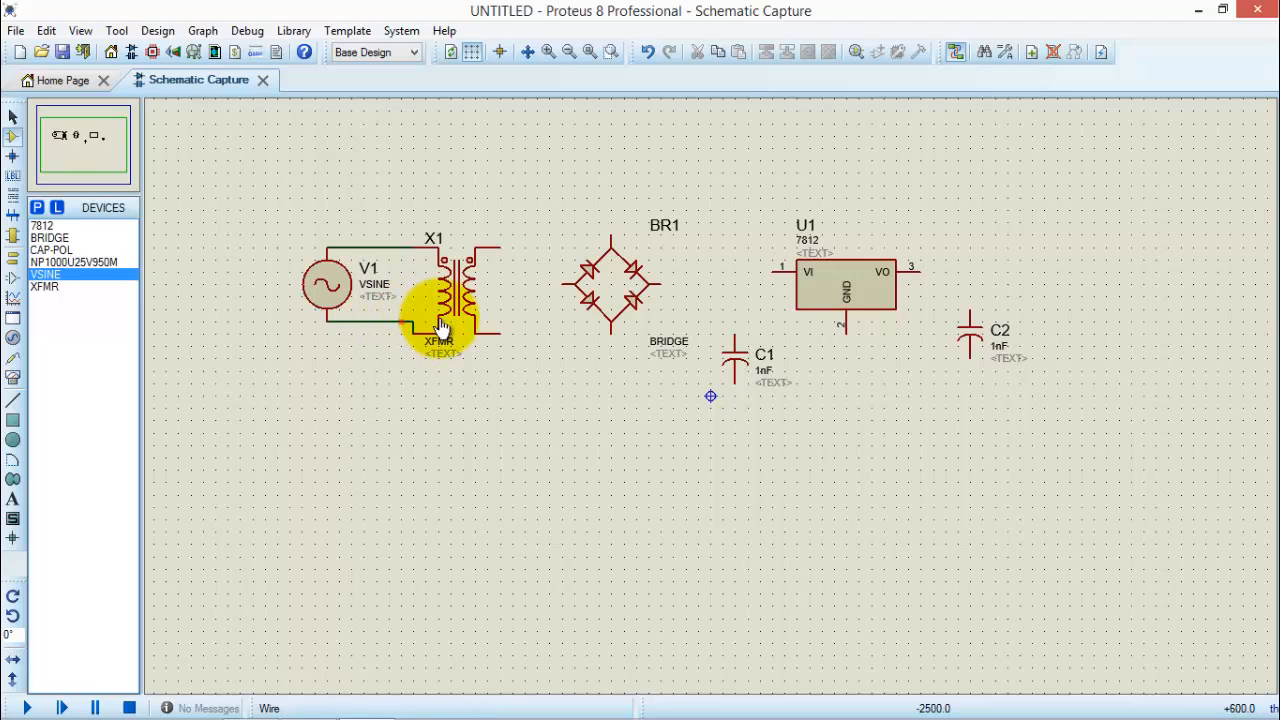
Wire the transformer's upper and lower secondary pins to the top and bottom AC pins of bridge BR1.
{"action": "left_click", "coordinate": [510, 238]}
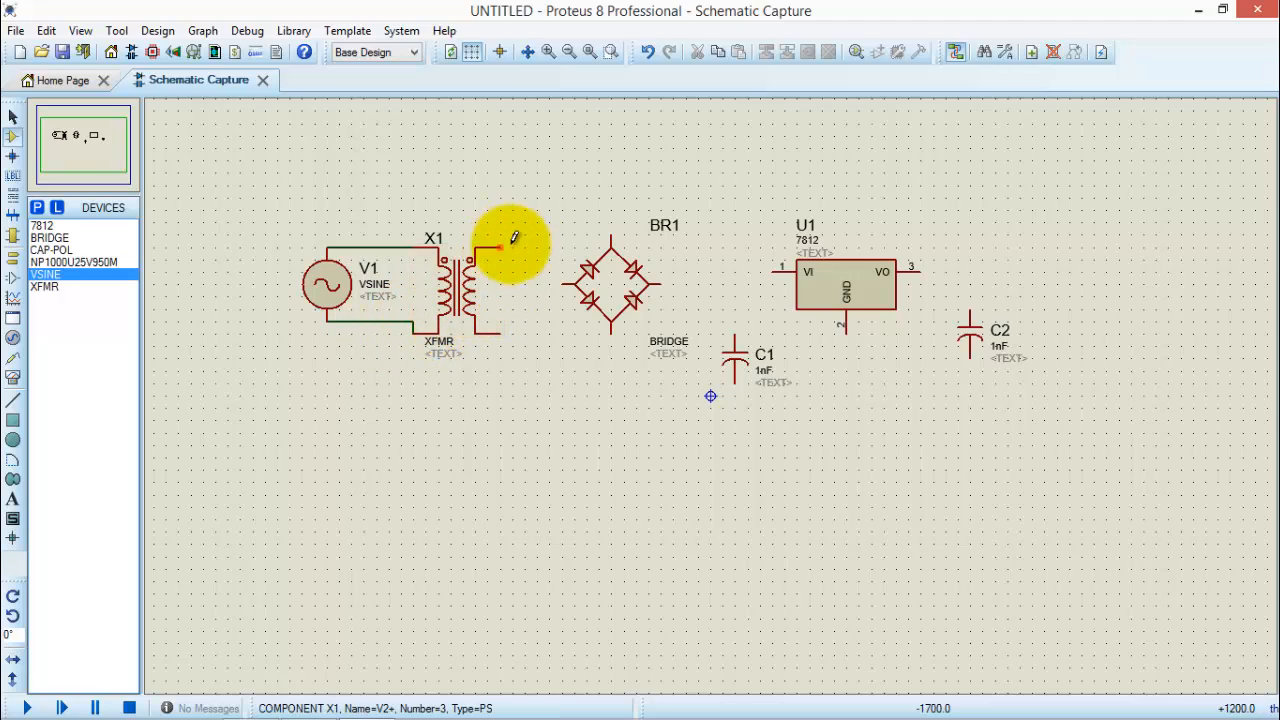
{"action": "left_click", "coordinate": [610, 236]}
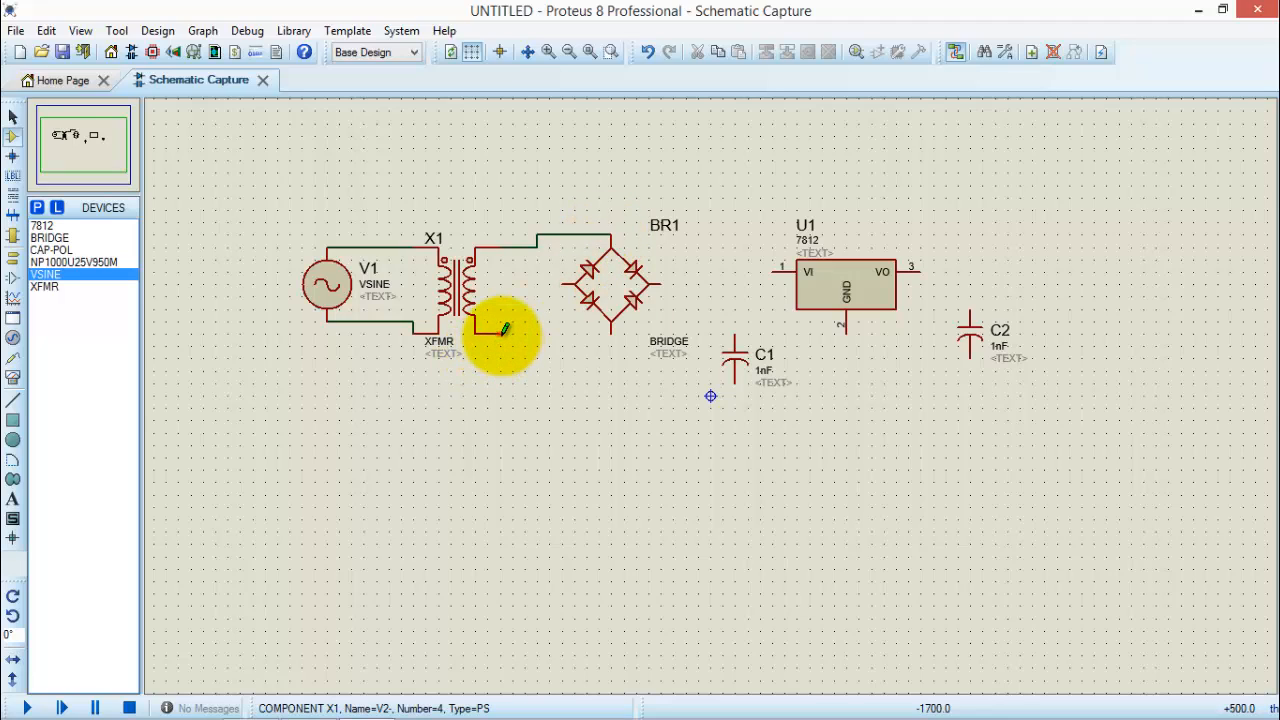
{"action": "left_click", "coordinate": [505, 329]}
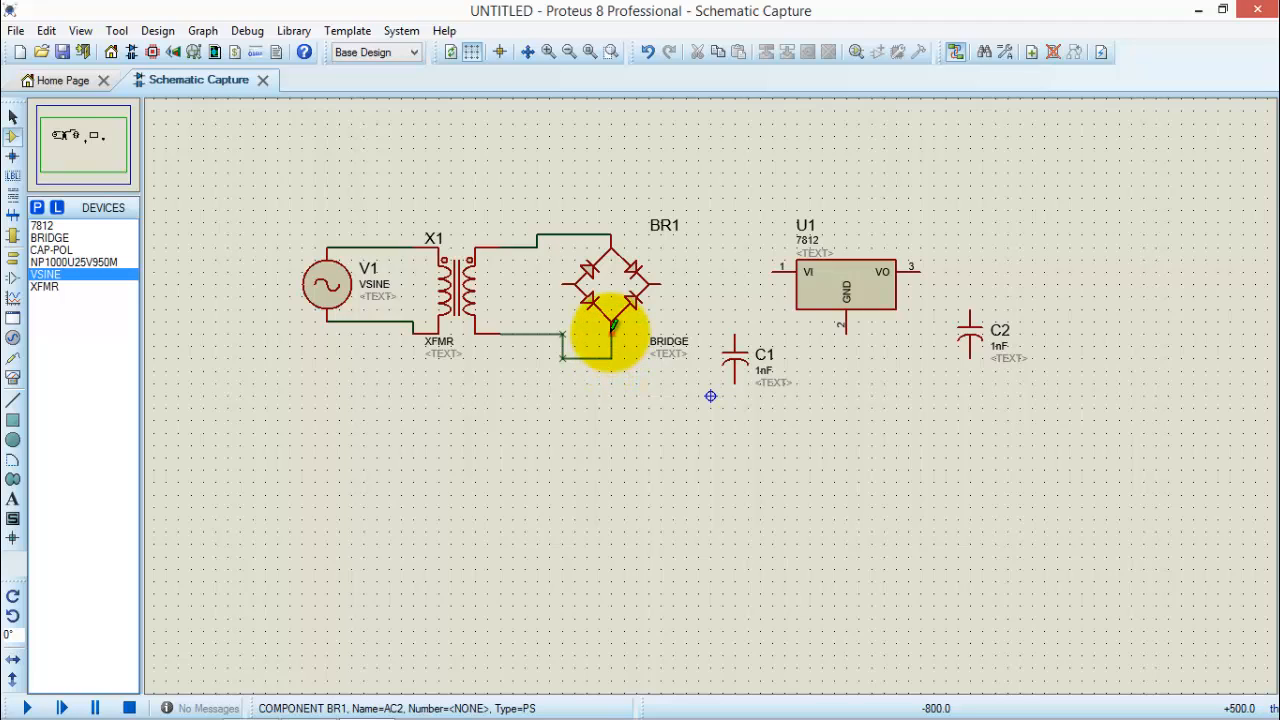
{"action": "left_click", "coordinate": [612, 325]}
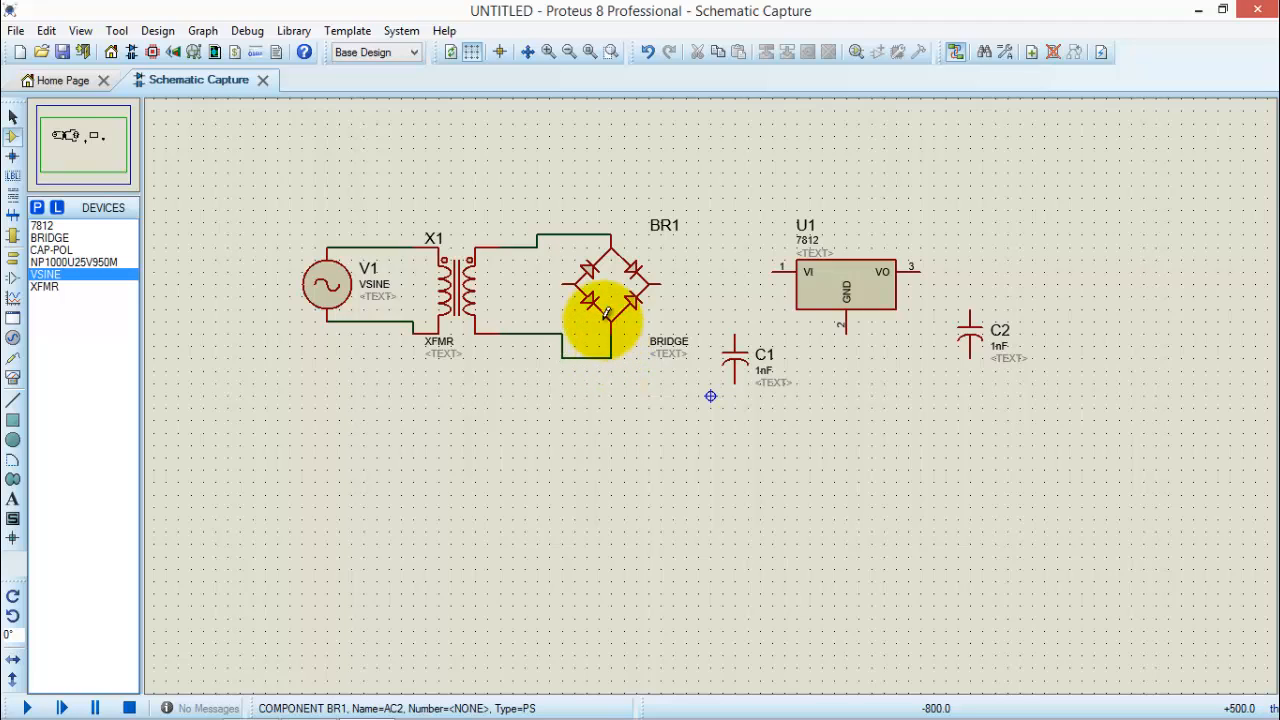
Reshape the upper wire between transformer and bridge so its vertical bend sits right at the transformer's secondary pin.
{"action": "right_click", "coordinate": [524, 246]}
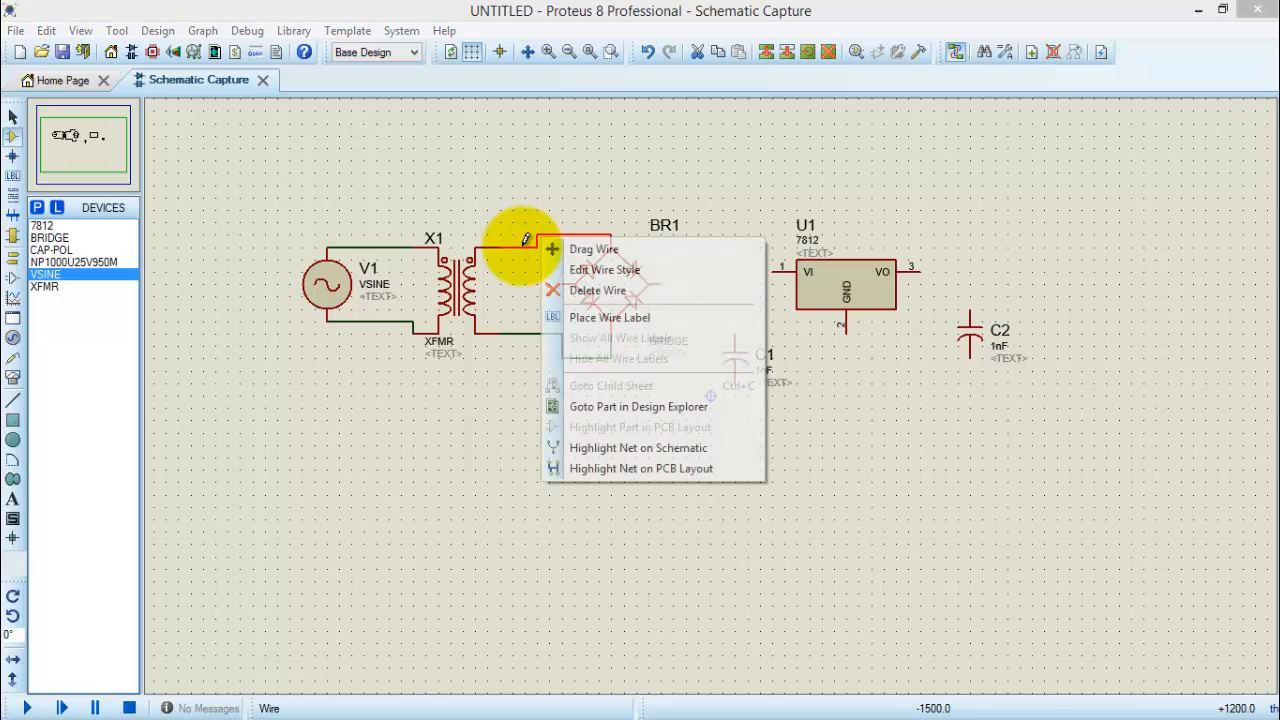
{"action": "left_click", "coordinate": [585, 249]}
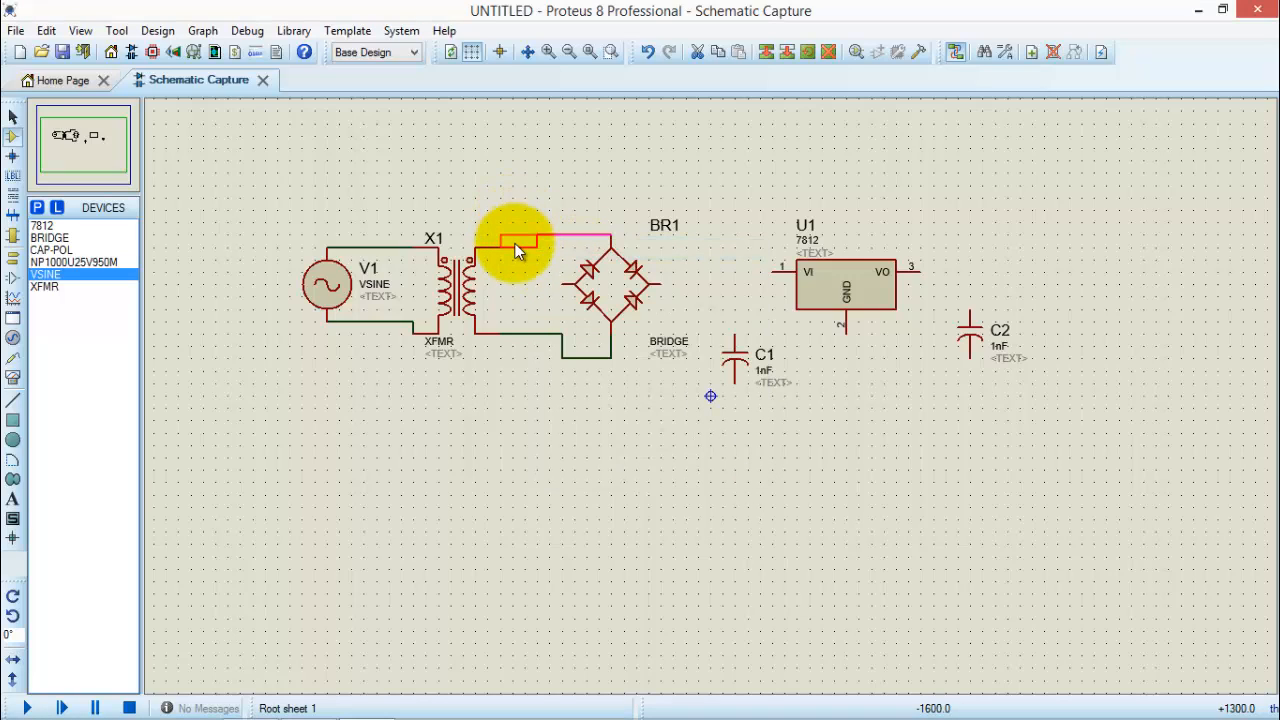
{"action": "left_click", "coordinate": [514, 236]}
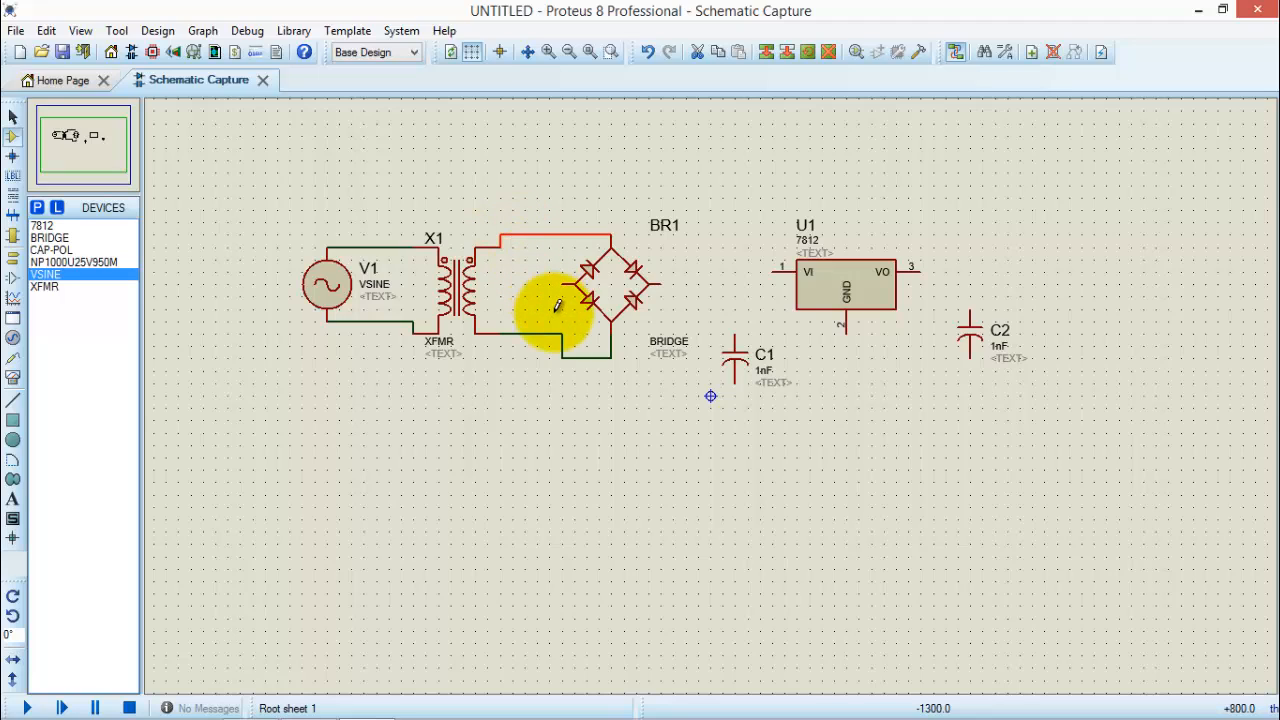
Wire the bridge's right output to the top of C1 and its left output around beneath the bridge to C1's lower pin.
{"action": "left_click", "coordinate": [666, 279]}
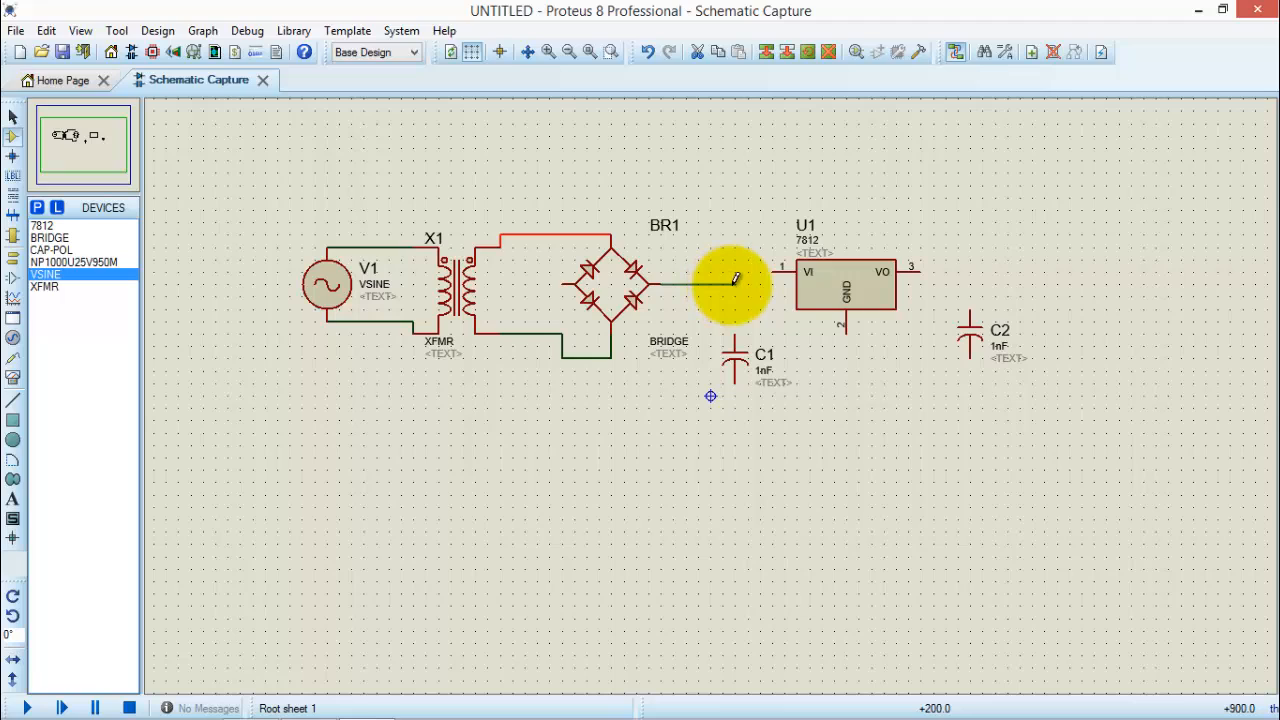
{"action": "left_click", "coordinate": [733, 285]}
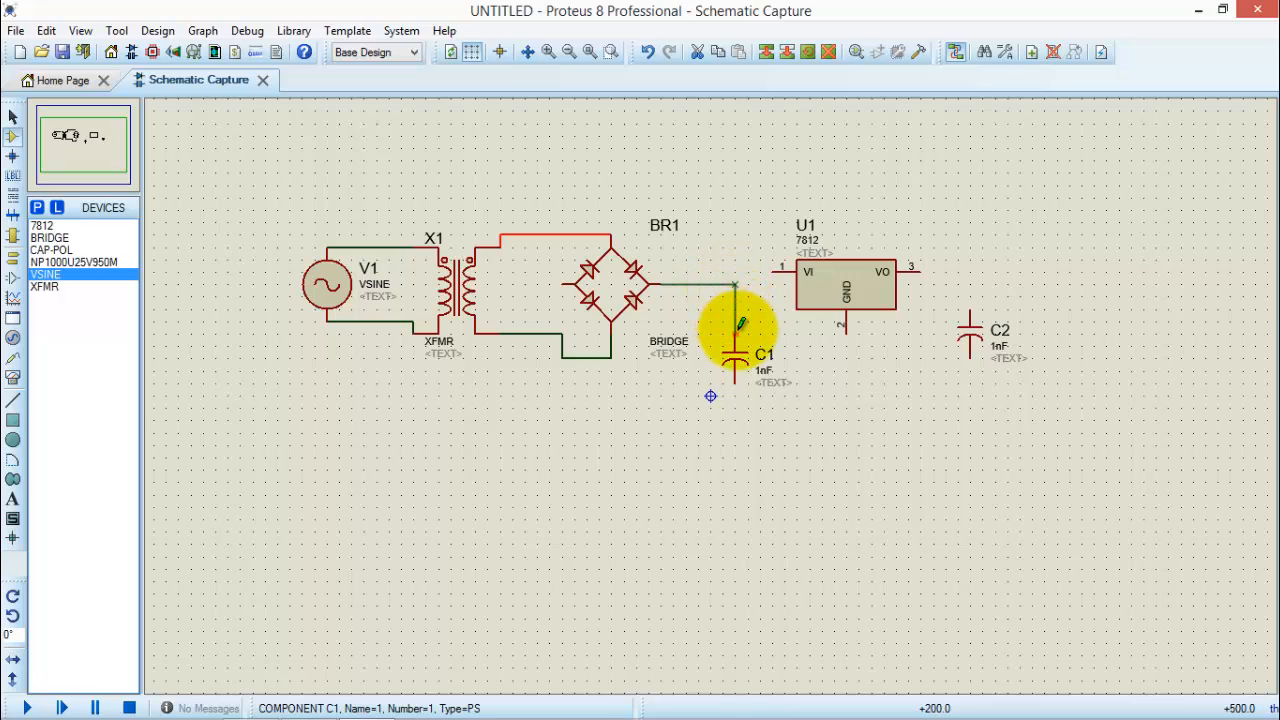
{"action": "left_click", "coordinate": [737, 342]}
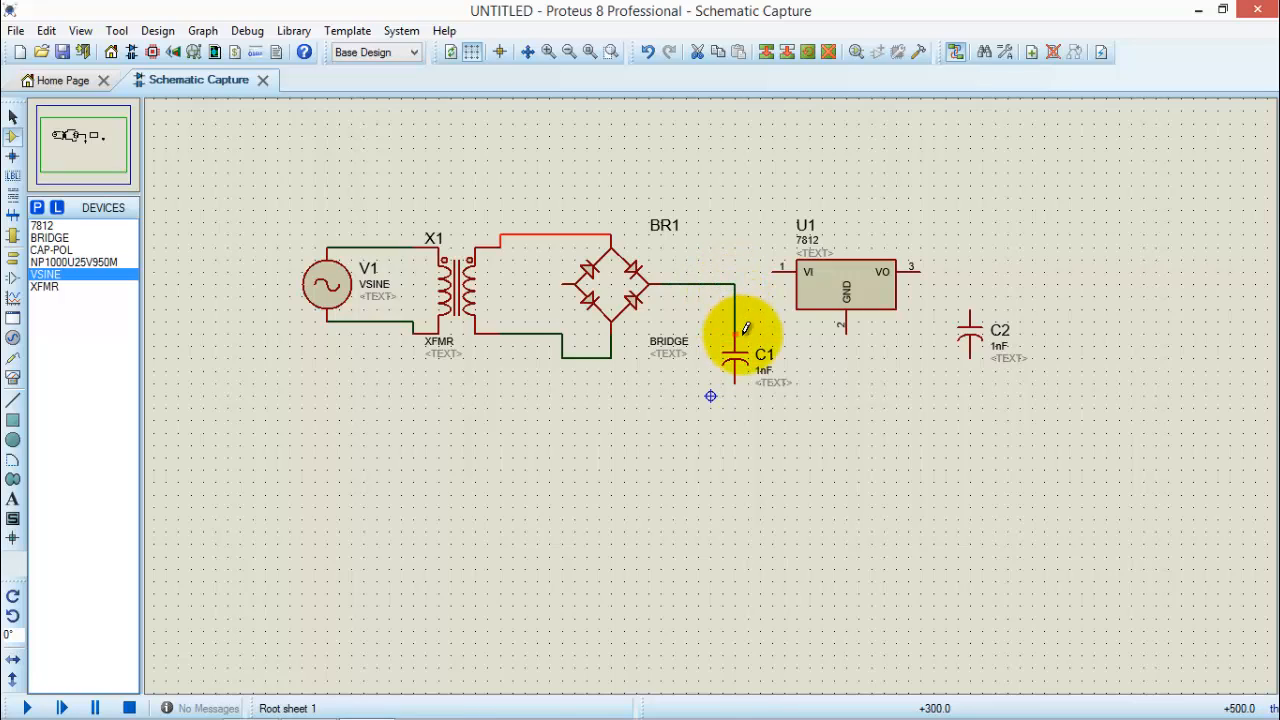
{"action": "left_click", "coordinate": [562, 283]}
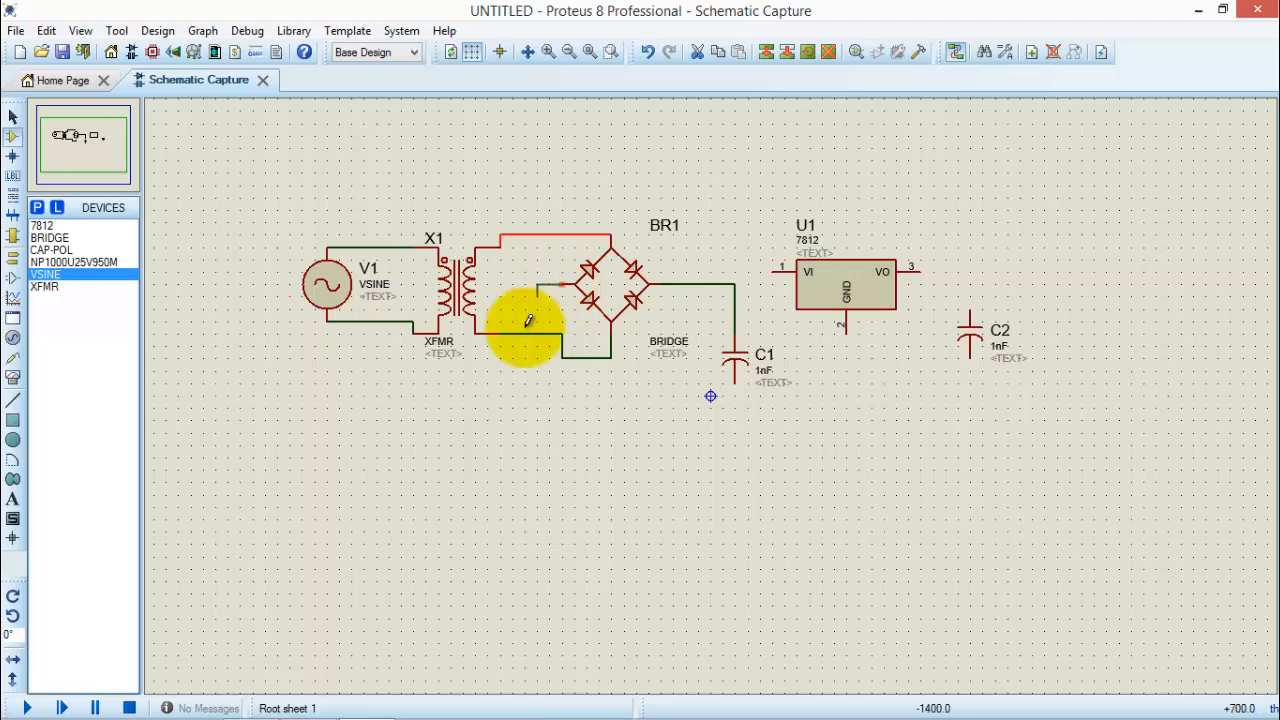
{"action": "left_click", "coordinate": [537, 420]}
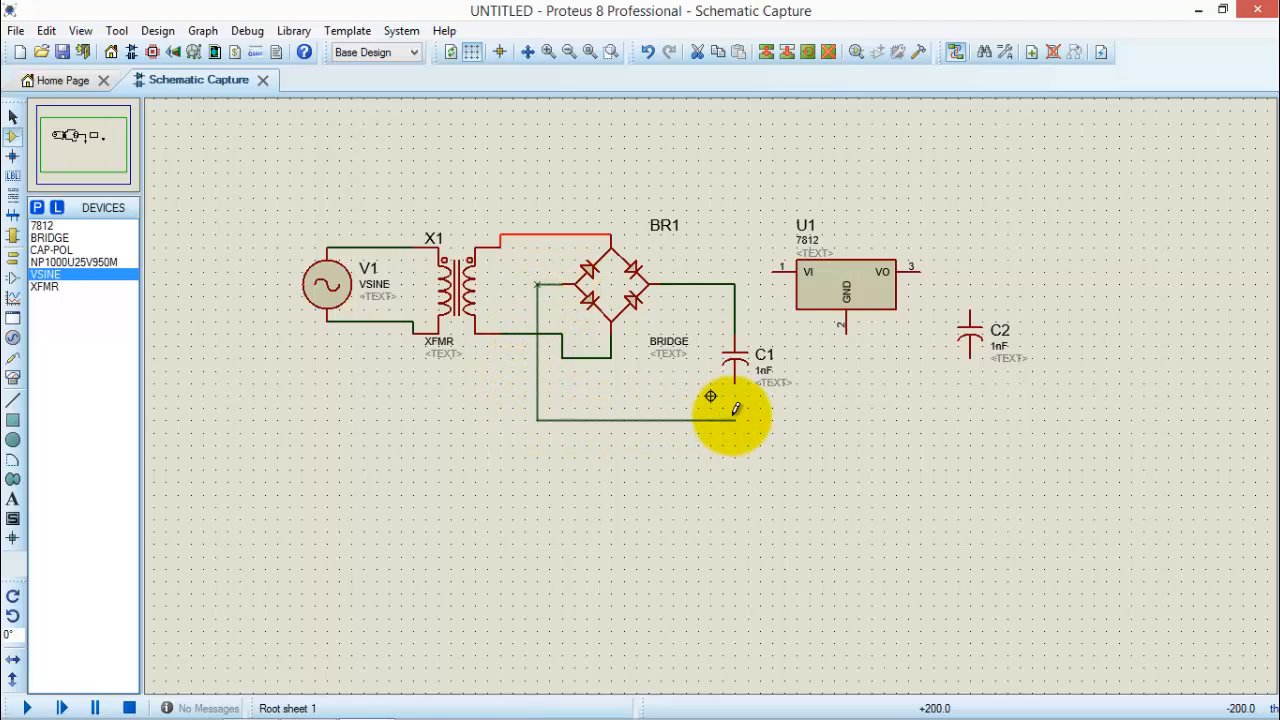
{"action": "left_click", "coordinate": [734, 380]}
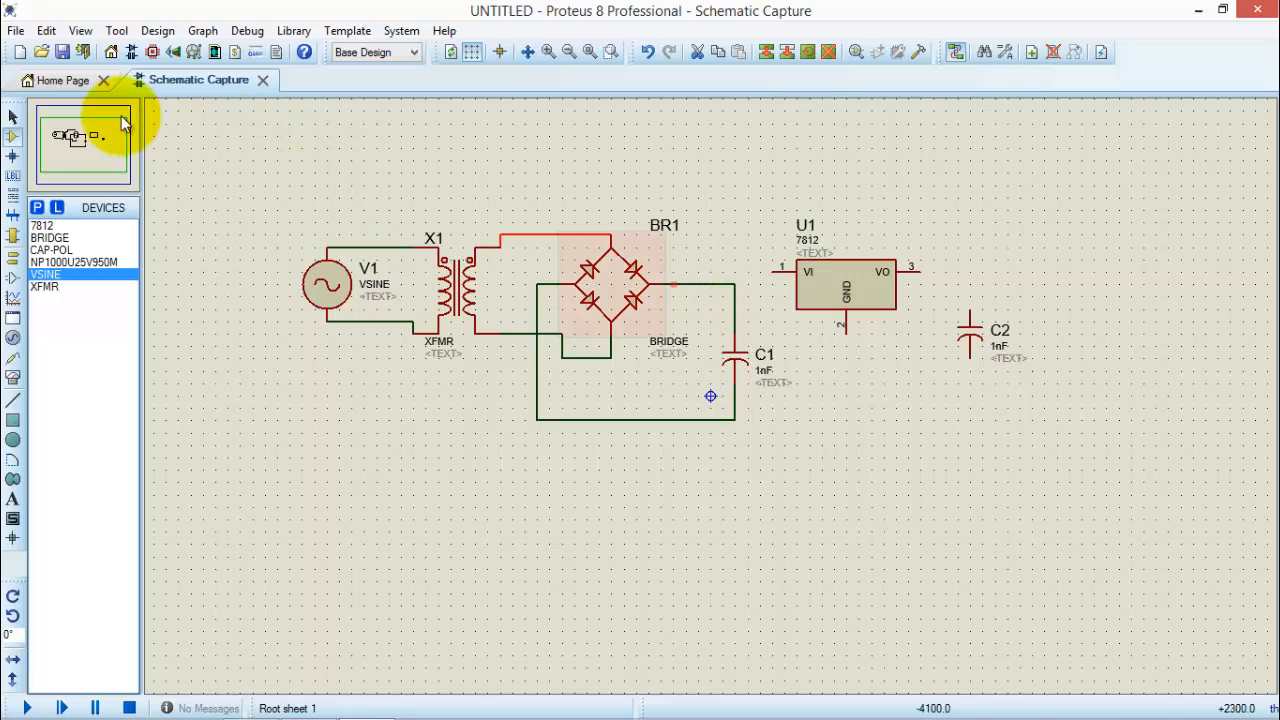
Place a junction dot on the bridge's positive output wire and wire the 7812's VI pin to it.
{"action": "left_click", "coordinate": [12, 156]}
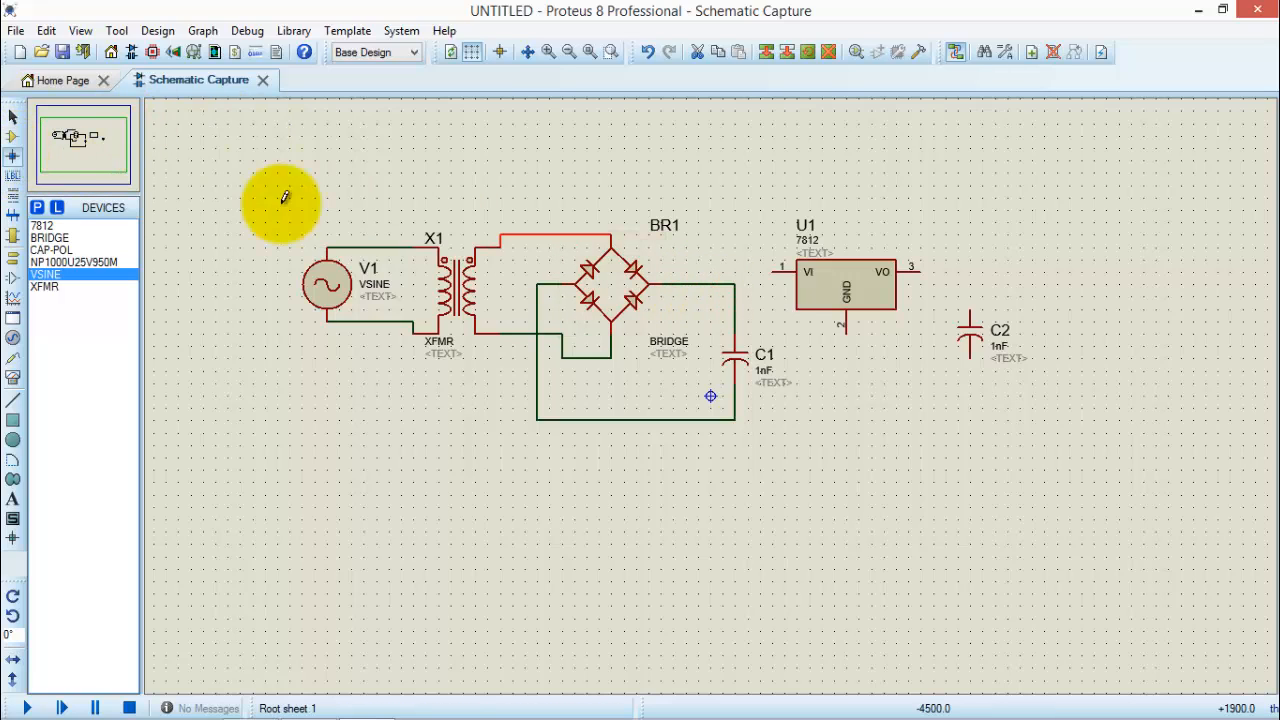
{"action": "left_click", "coordinate": [711, 284]}
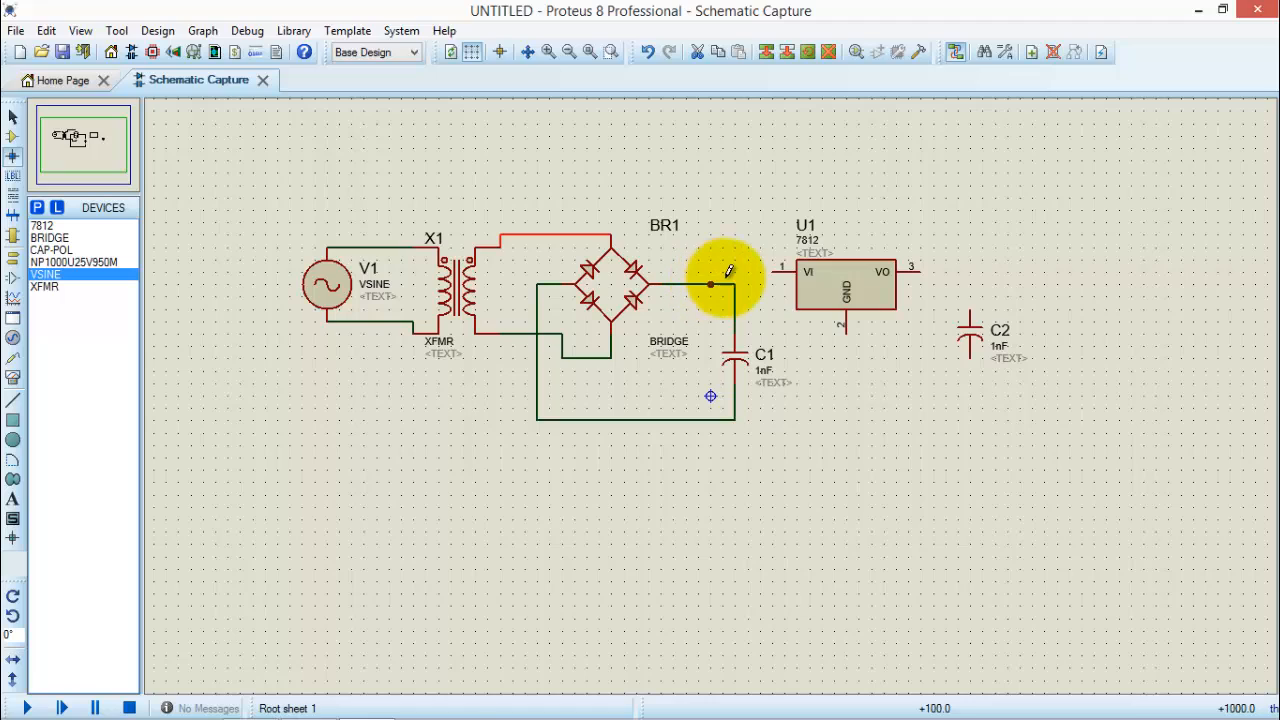
{"action": "left_click", "coordinate": [776, 268]}
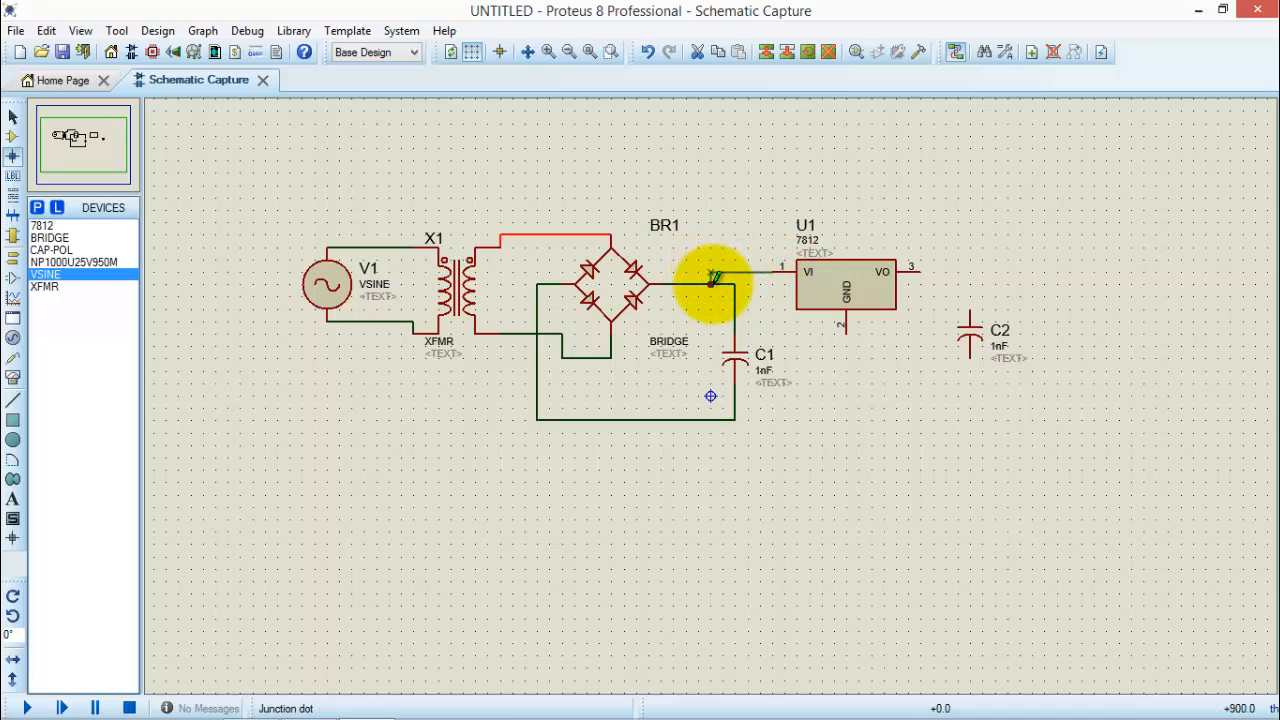
{"action": "left_click", "coordinate": [712, 283]}
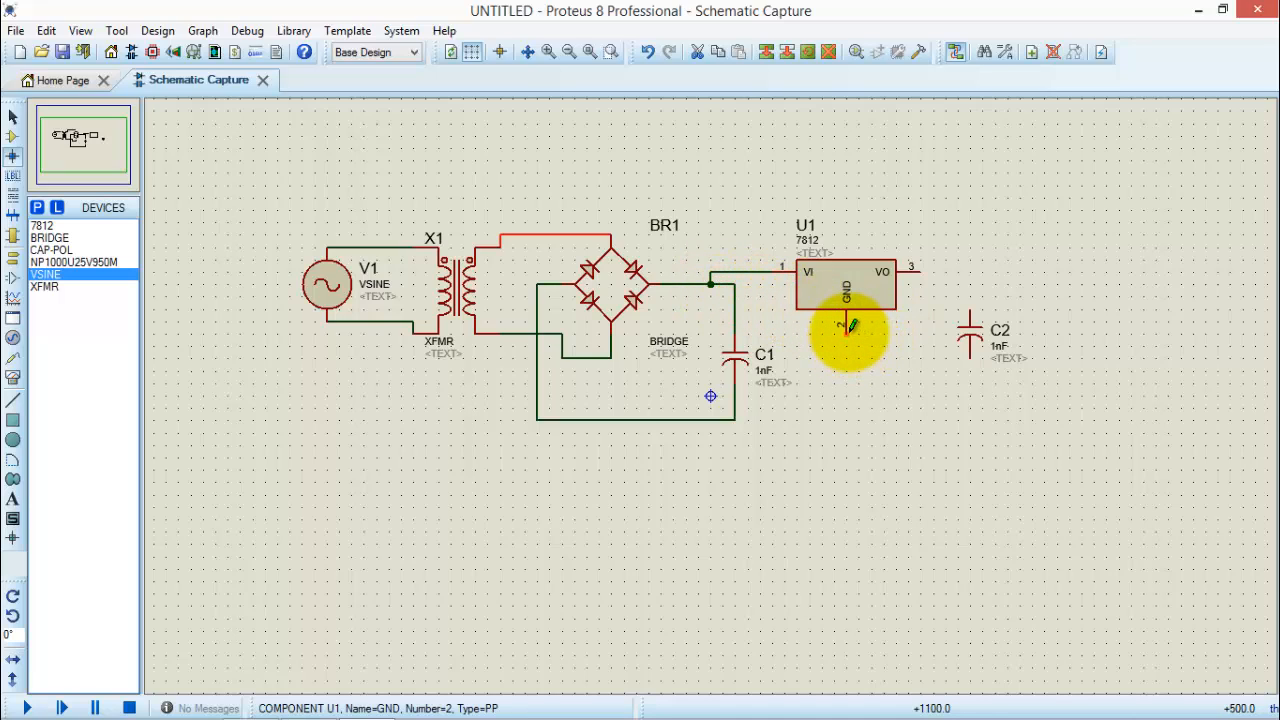
Wire the 7812's GND pin and C2's lower pin to the common return line beneath C1.
{"action": "left_click", "coordinate": [847, 326]}
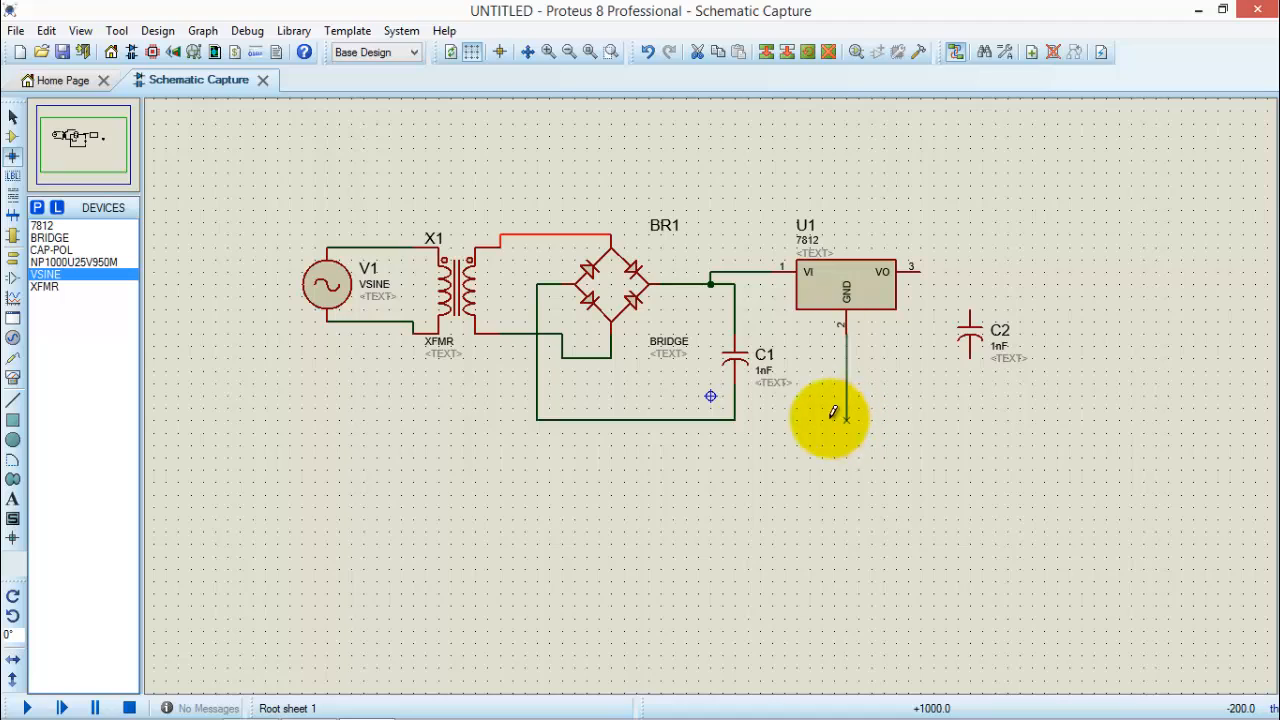
{"action": "left_click", "coordinate": [735, 418]}
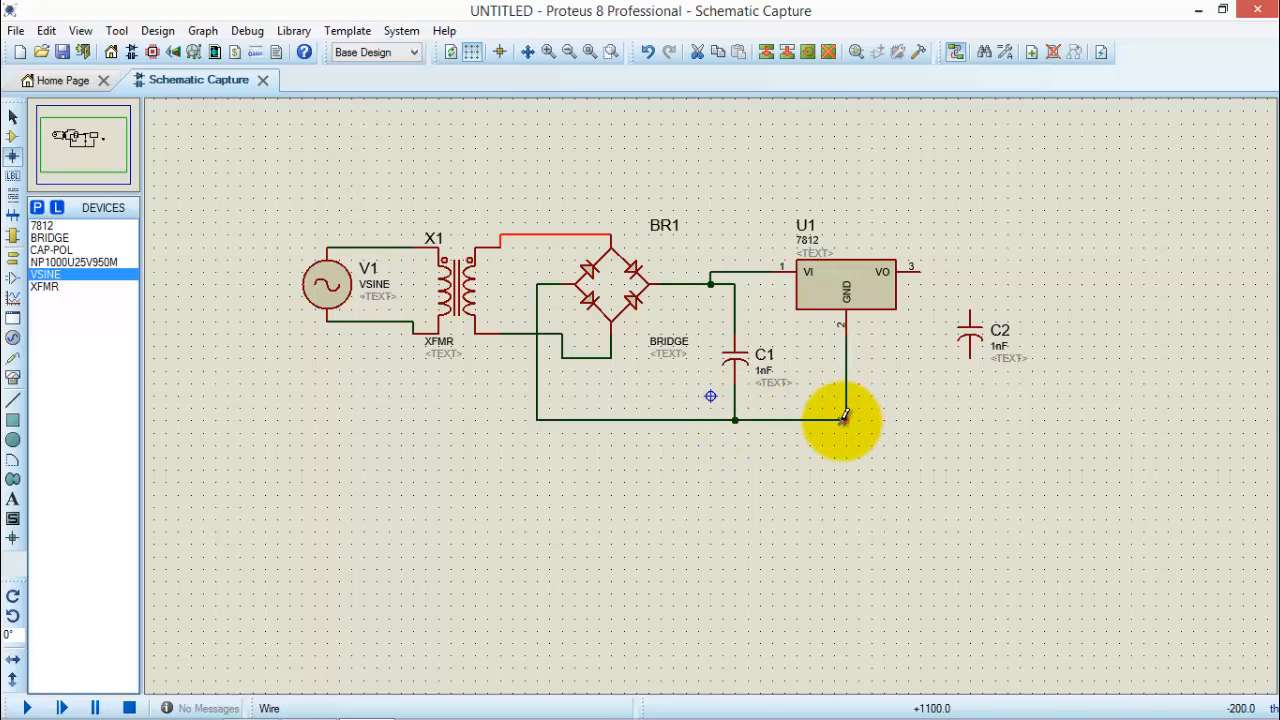
{"action": "left_click", "coordinate": [970, 353]}
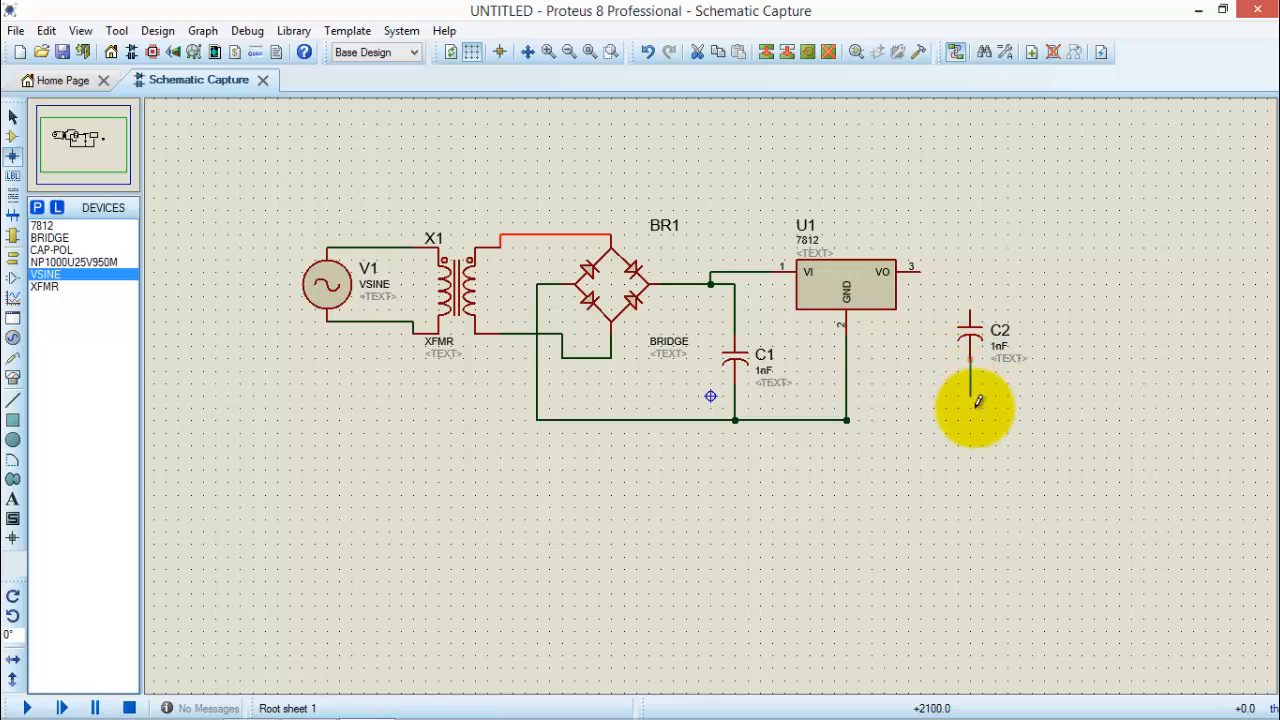
{"action": "left_click", "coordinate": [847, 418]}
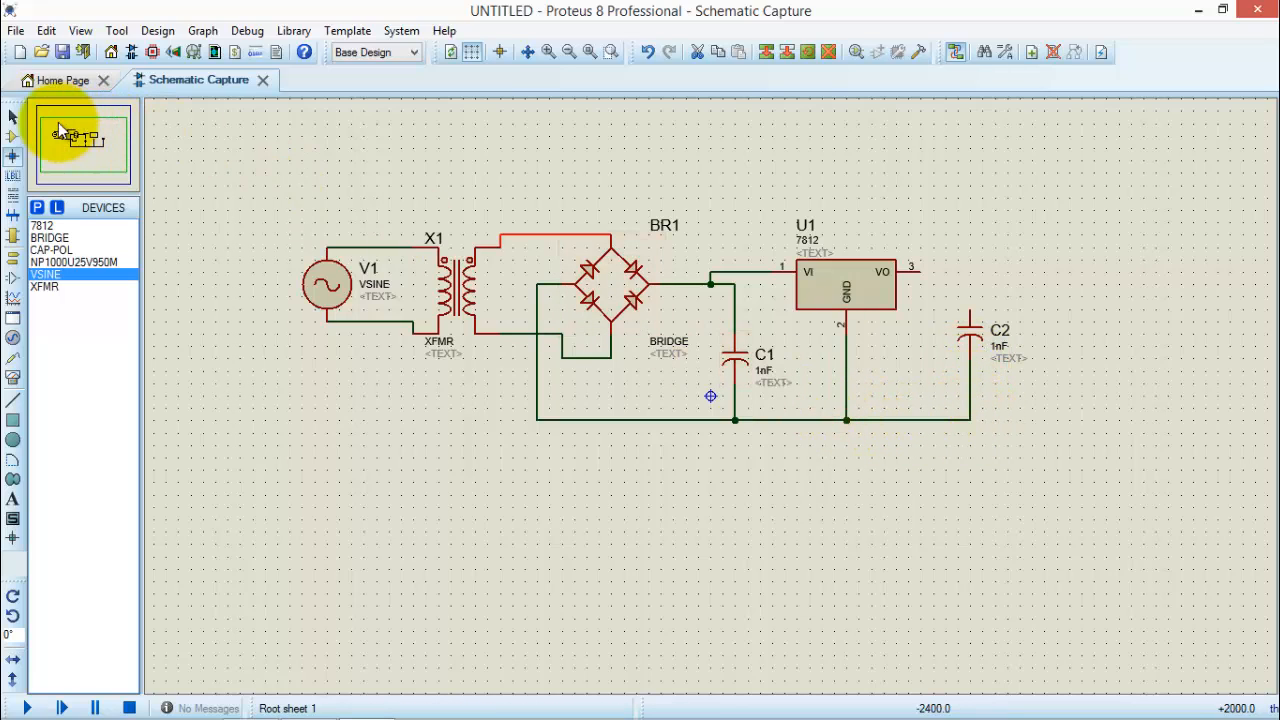
Wire the 7812's VO pin to the upper pin of C2.
{"action": "left_click", "coordinate": [14, 120]}
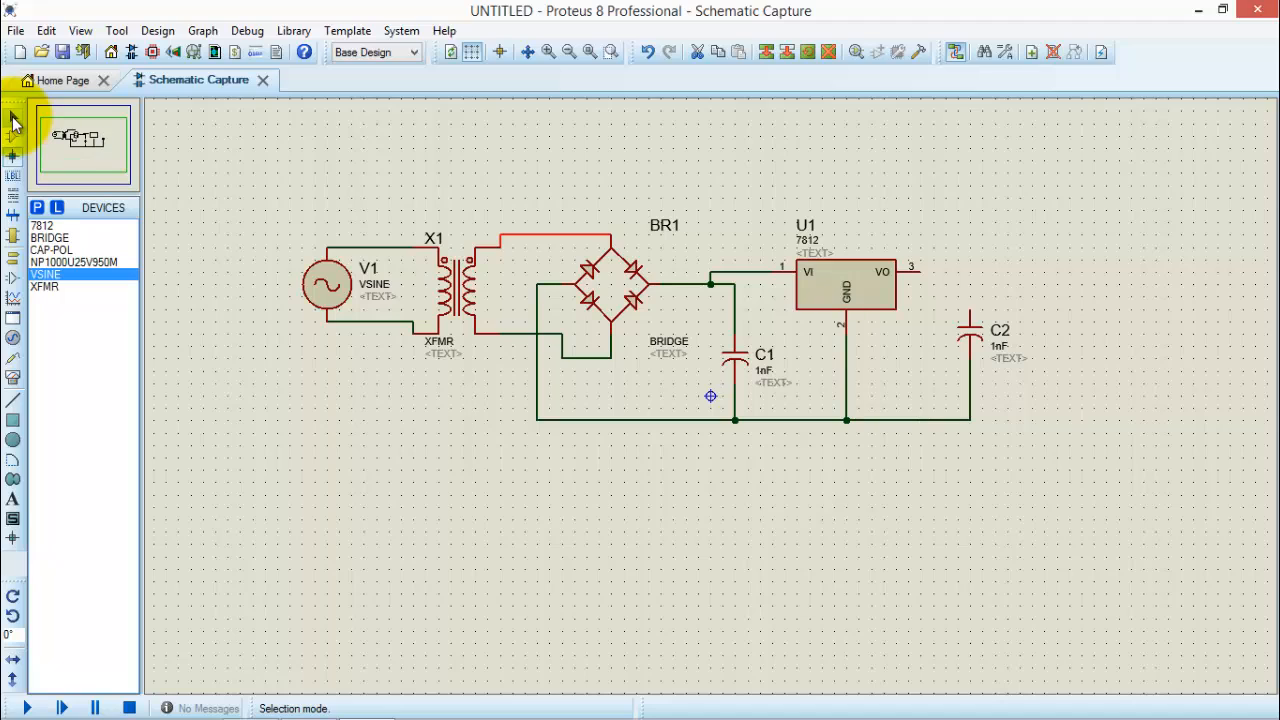
{"action": "left_click", "coordinate": [924, 264]}
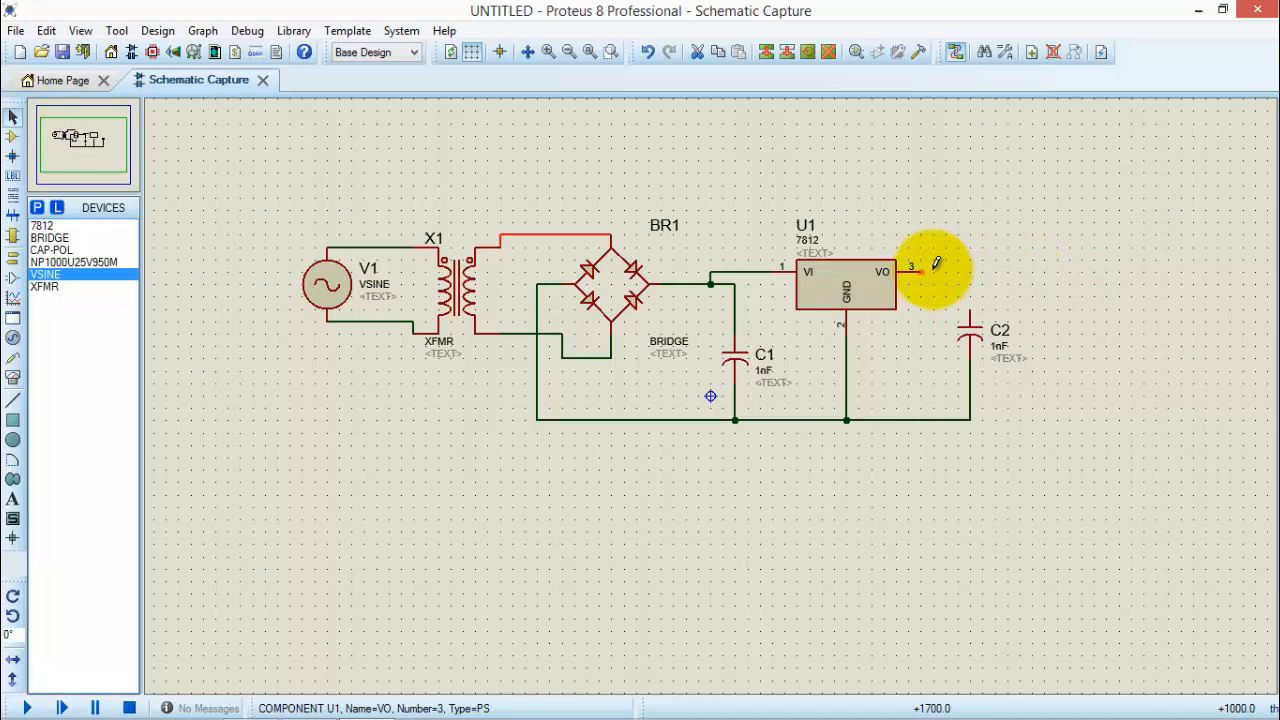
{"action": "left_click", "coordinate": [970, 316]}
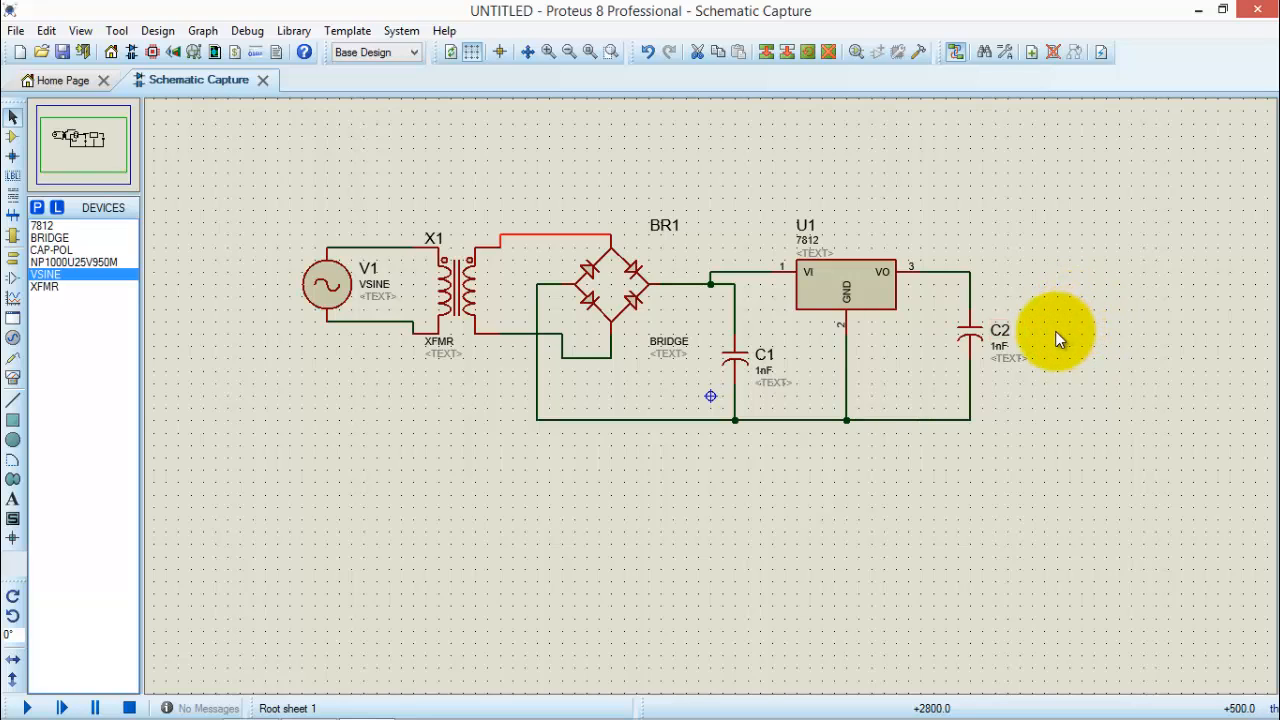
Place a DC voltmeter beside C2 and wire its positive terminal to the regulator output and its negative terminal to the return line.
{"action": "left_click", "coordinate": [13, 379]}
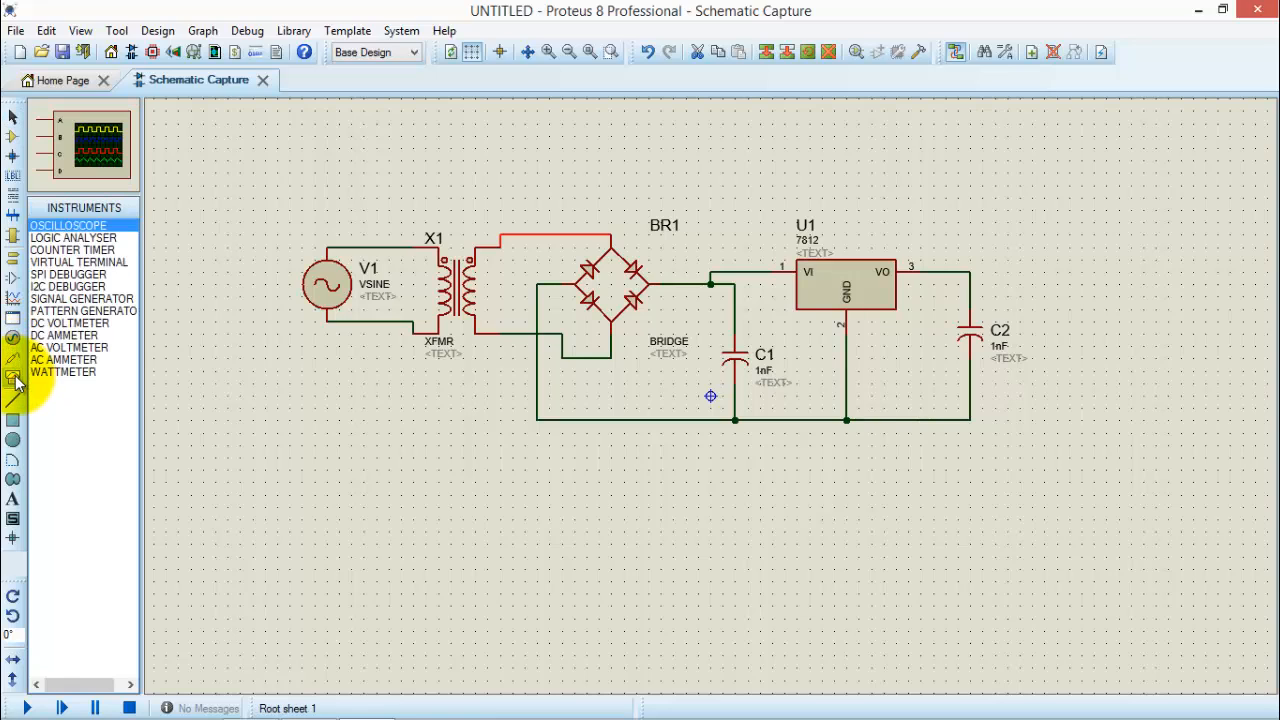
{"action": "left_click", "coordinate": [69, 324]}
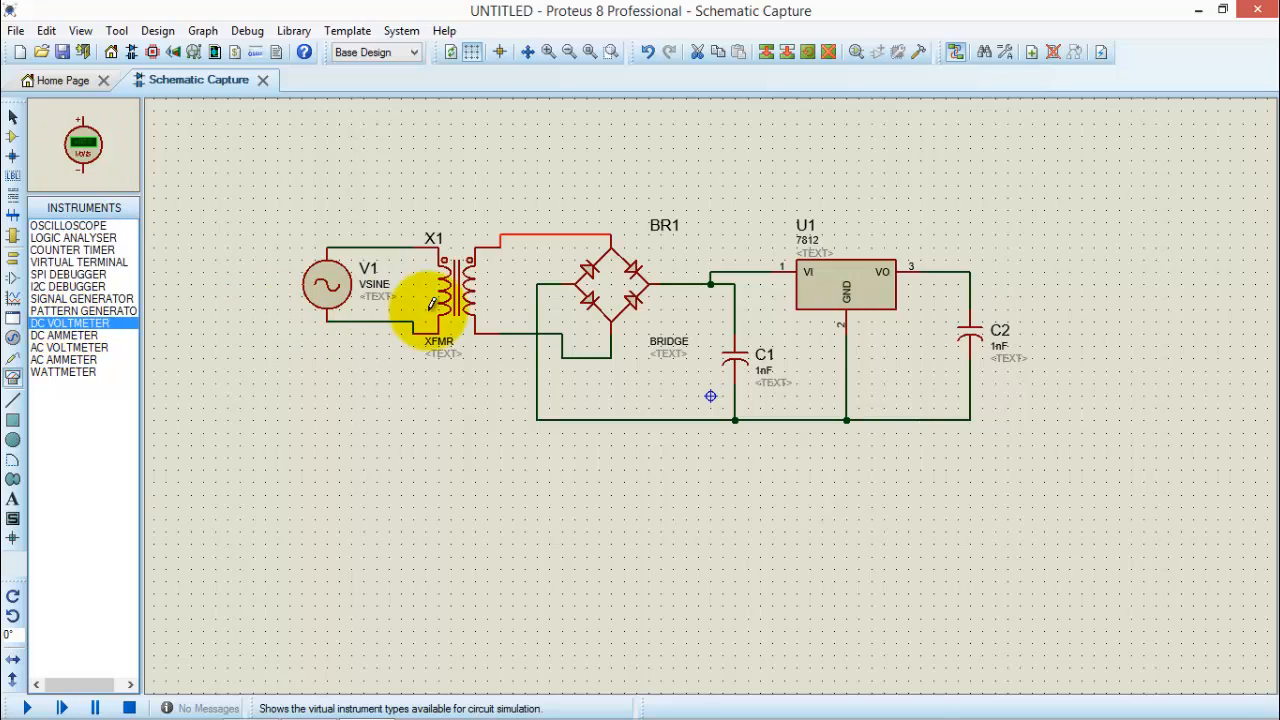
{"action": "left_click", "coordinate": [1070, 330]}
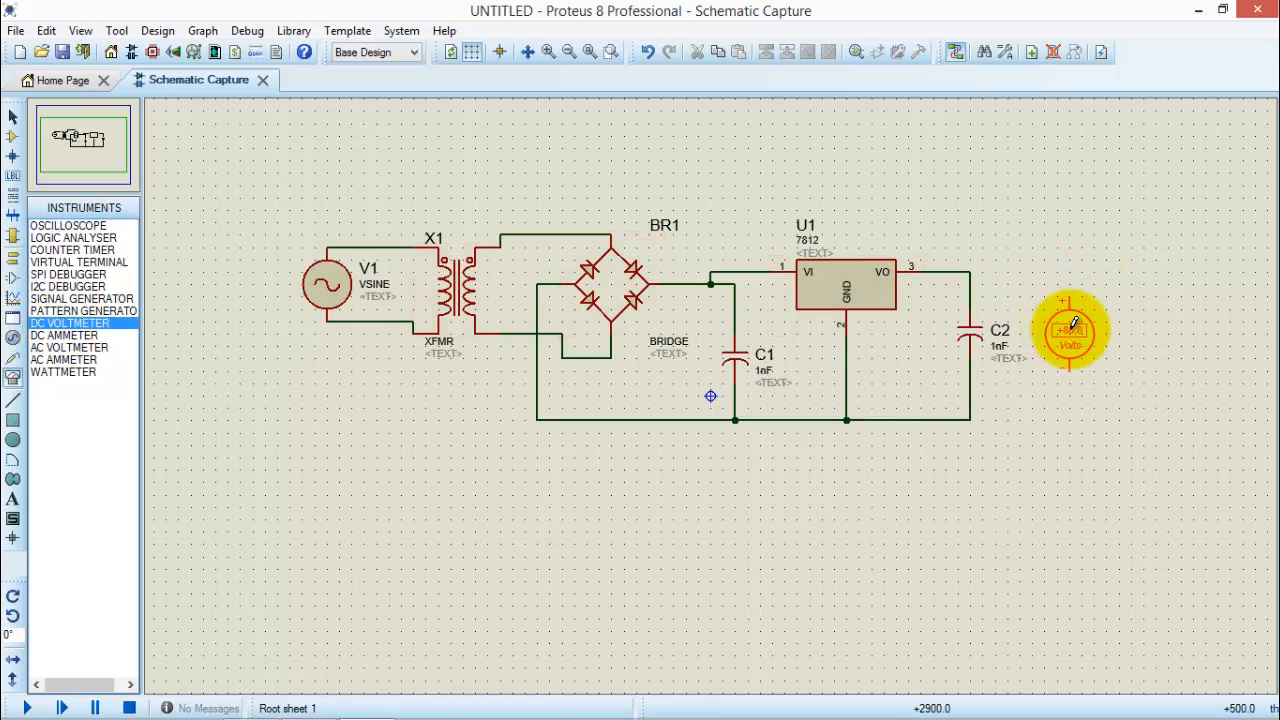
{"action": "left_click", "coordinate": [968, 270]}
{"action": "left_click", "coordinate": [1070, 298]}
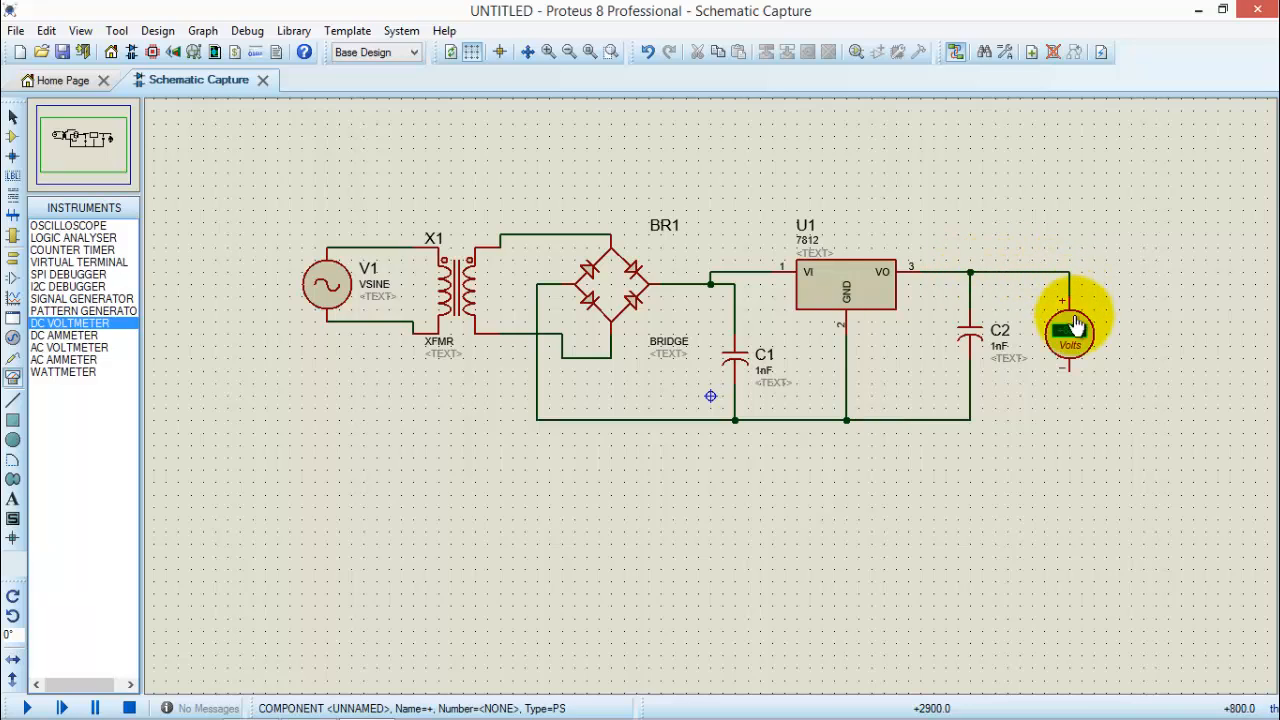
{"action": "left_click", "coordinate": [1069, 368]}
{"action": "left_click", "coordinate": [975, 418]}
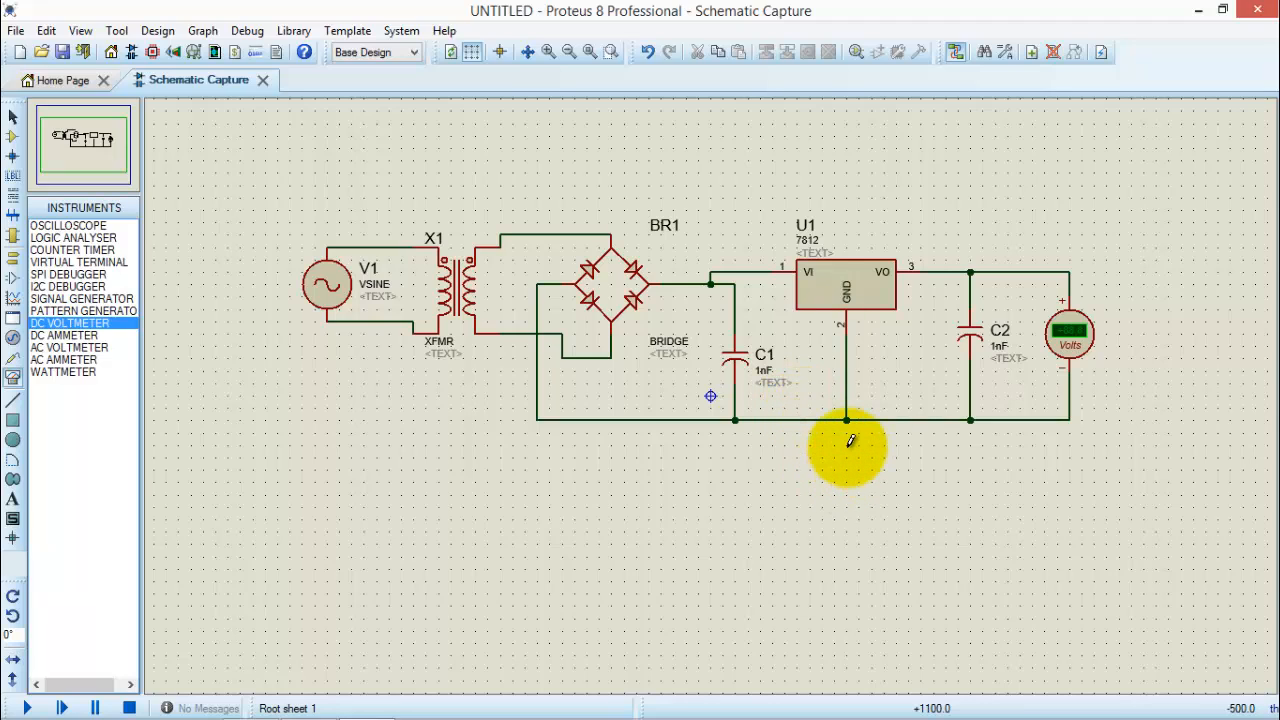
Place a ground terminal beneath the regulator and wire it to the return line's junction below the GND pin.
{"action": "left_click", "coordinate": [12, 268]}
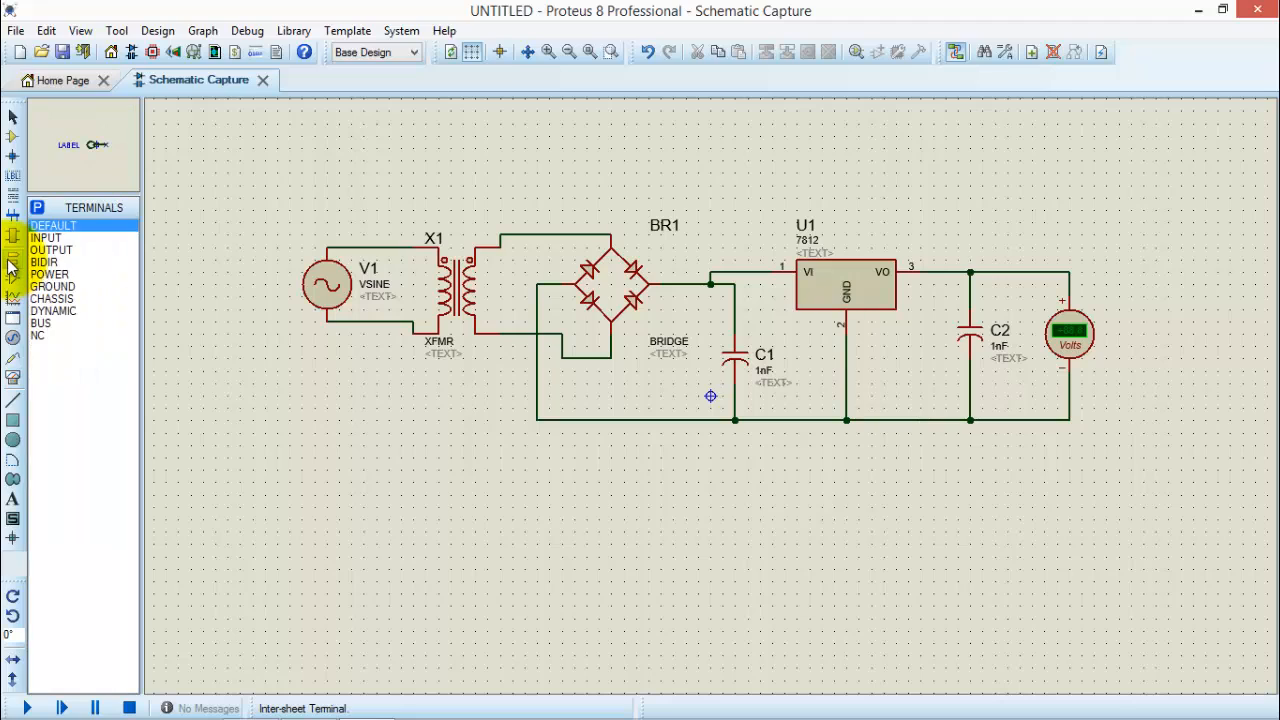
{"action": "left_click", "coordinate": [60, 286]}
{"action": "left_click", "coordinate": [834, 481]}
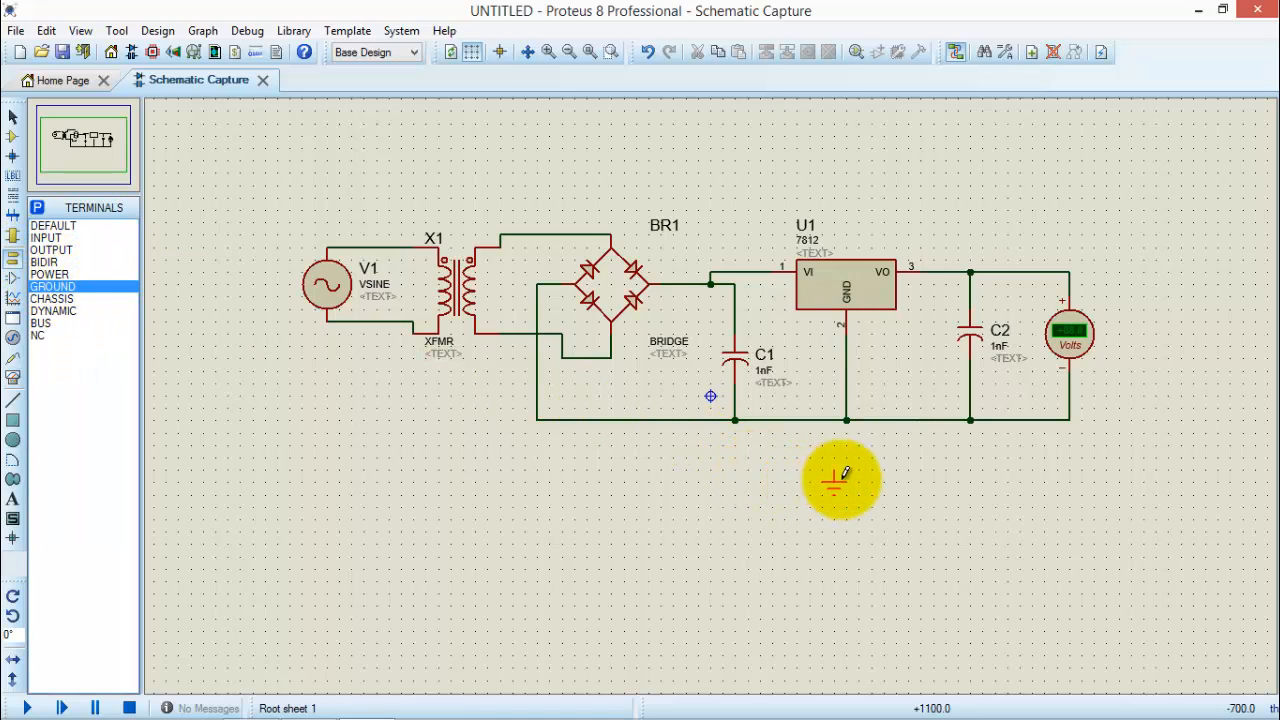
{"action": "left_click", "coordinate": [848, 483]}
{"action": "left_click", "coordinate": [848, 420]}
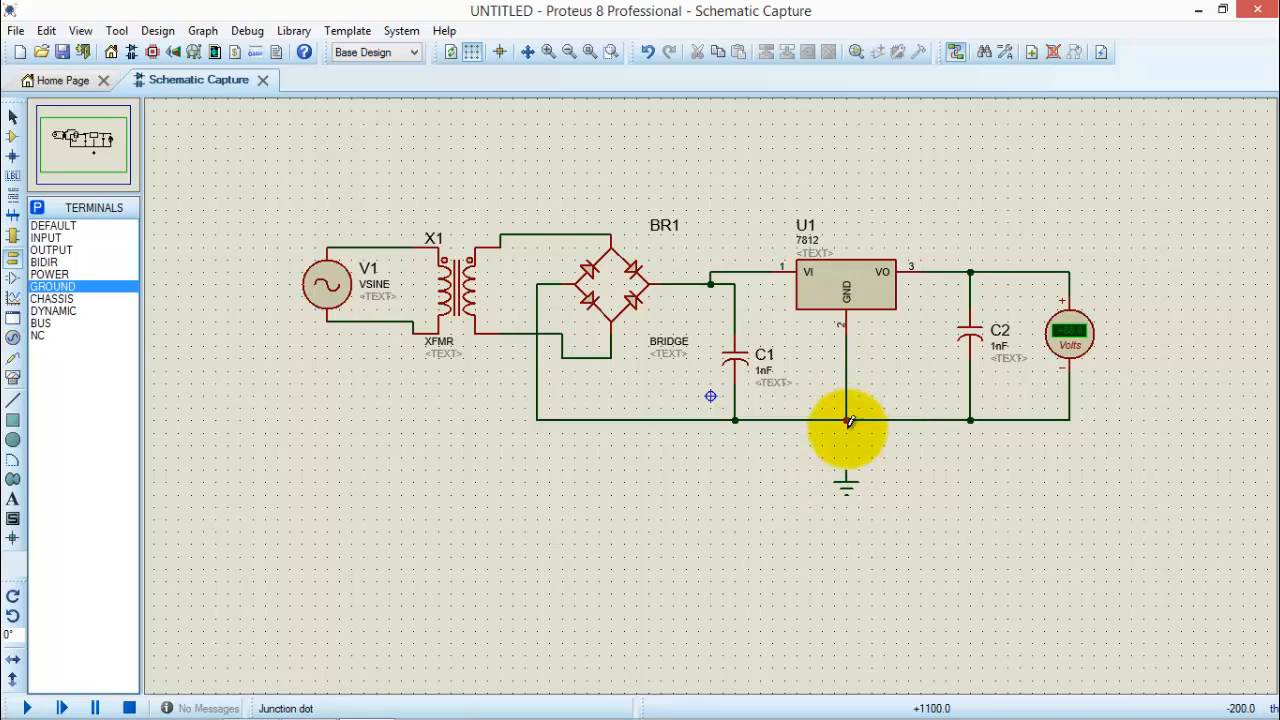
{"action": "left_click", "coordinate": [851, 470]}
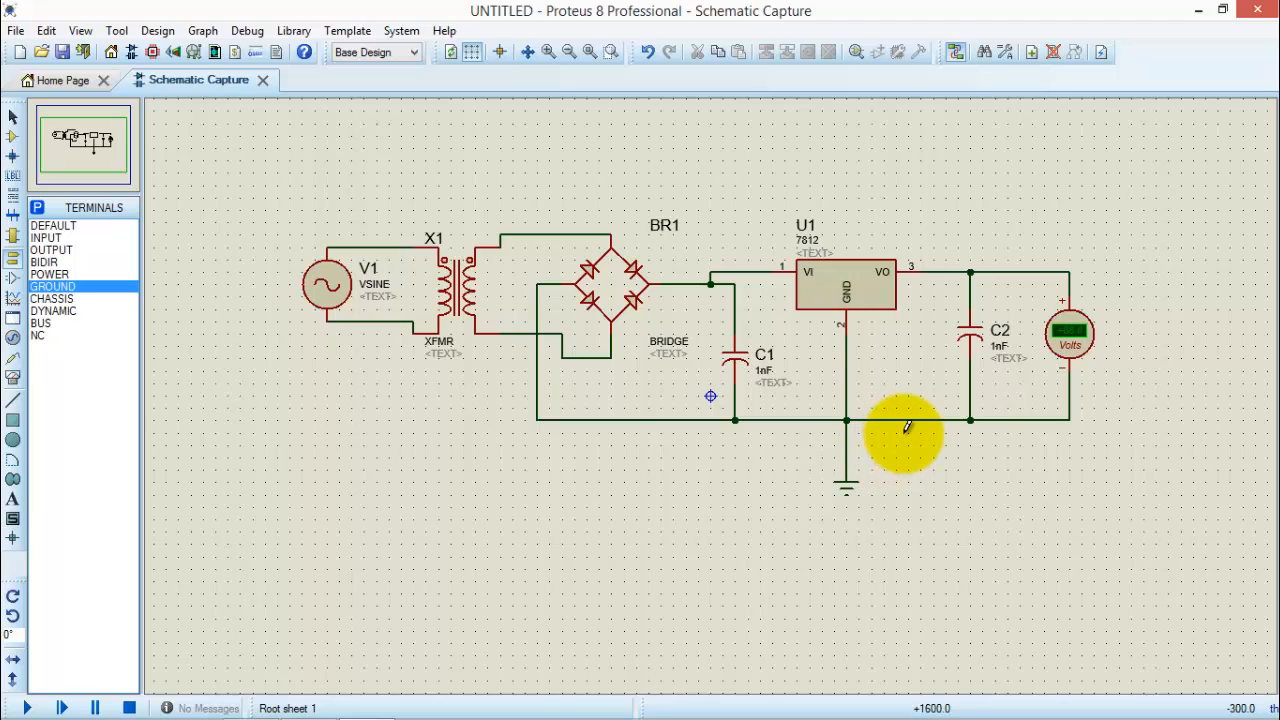
Set the VSINE source V1 to an amplitude of 220 and a frequency of 50.
{"action": "left_click", "coordinate": [330, 293]}
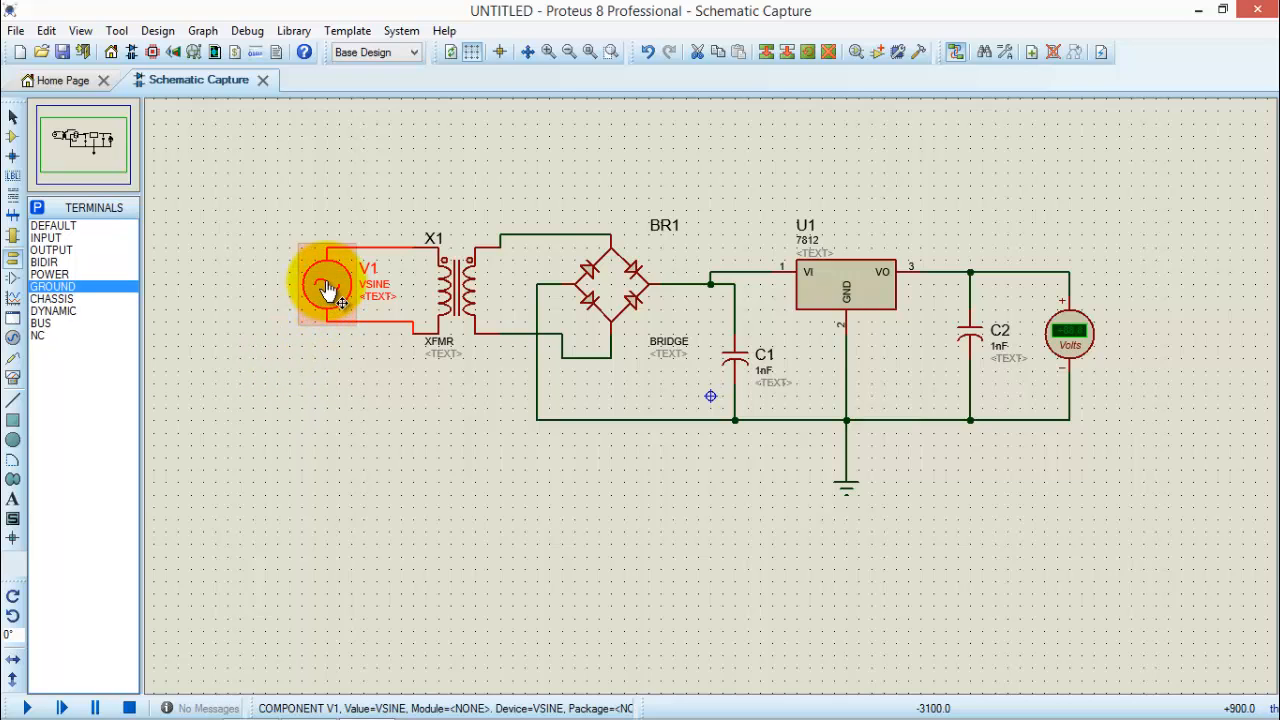
{"action": "right_click", "coordinate": [320, 266]}
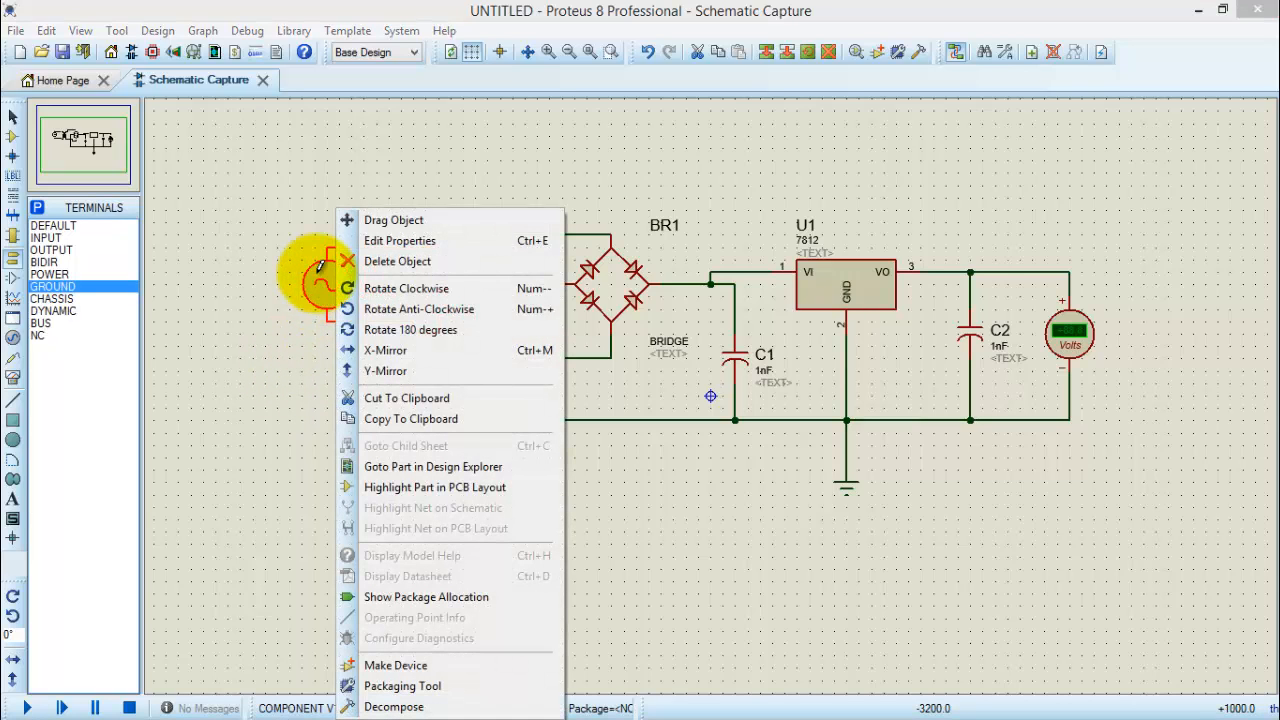
{"action": "left_click", "coordinate": [392, 238]}
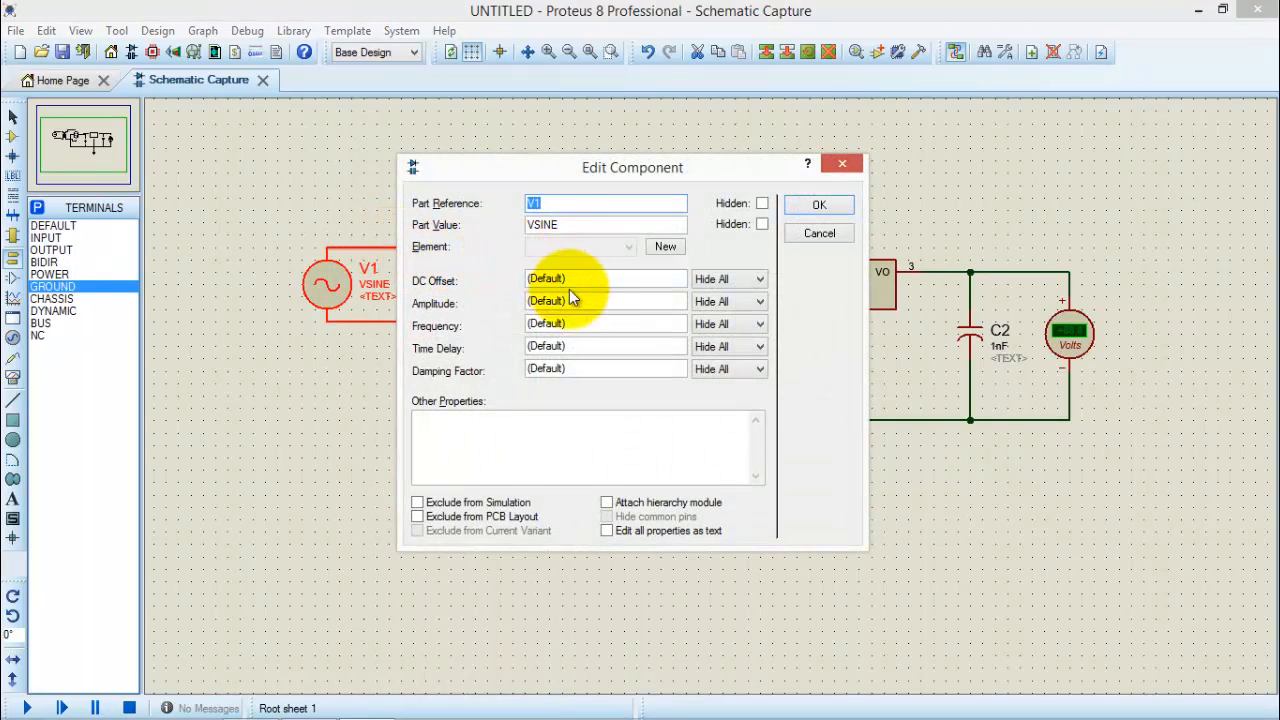
{"action": "double_click", "coordinate": [582, 302]}
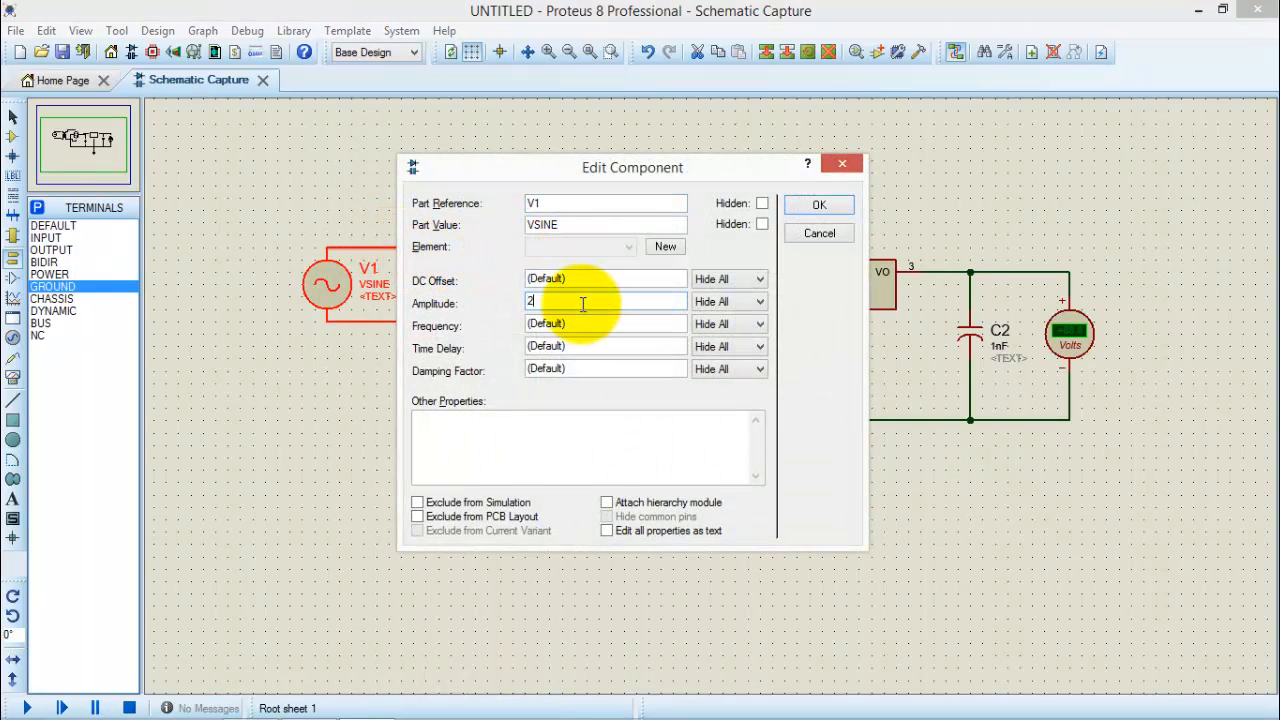
{"action": "double_click", "coordinate": [591, 324]}
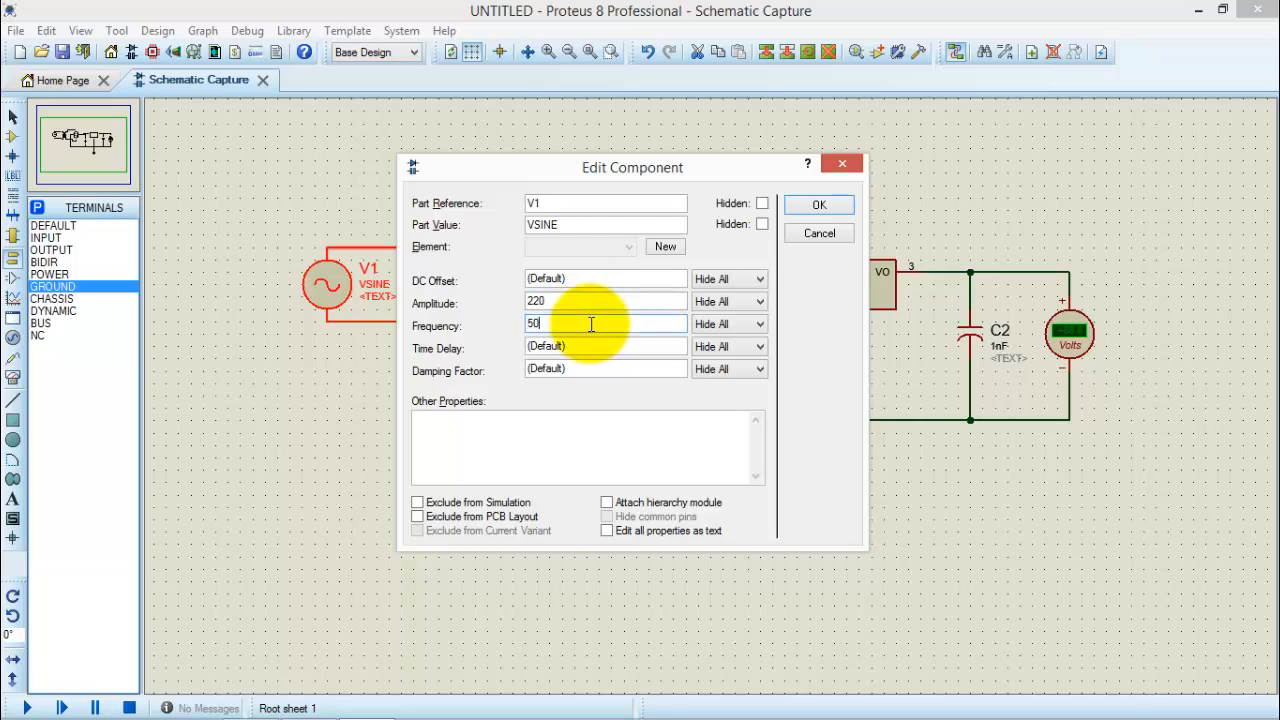
{"action": "left_click", "coordinate": [839, 202]}
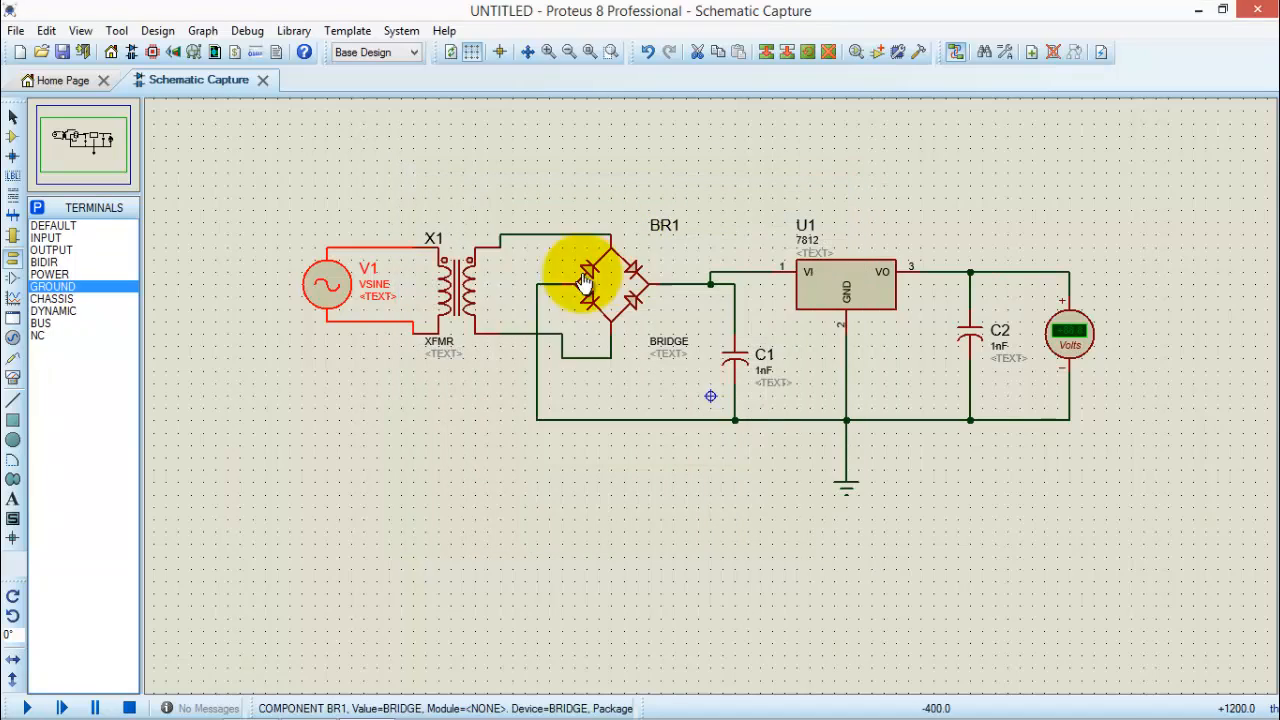
Set C1's capacitance to 1000uF and C2's capacitance to 1uF.
{"action": "double_click", "coordinate": [740, 364]}
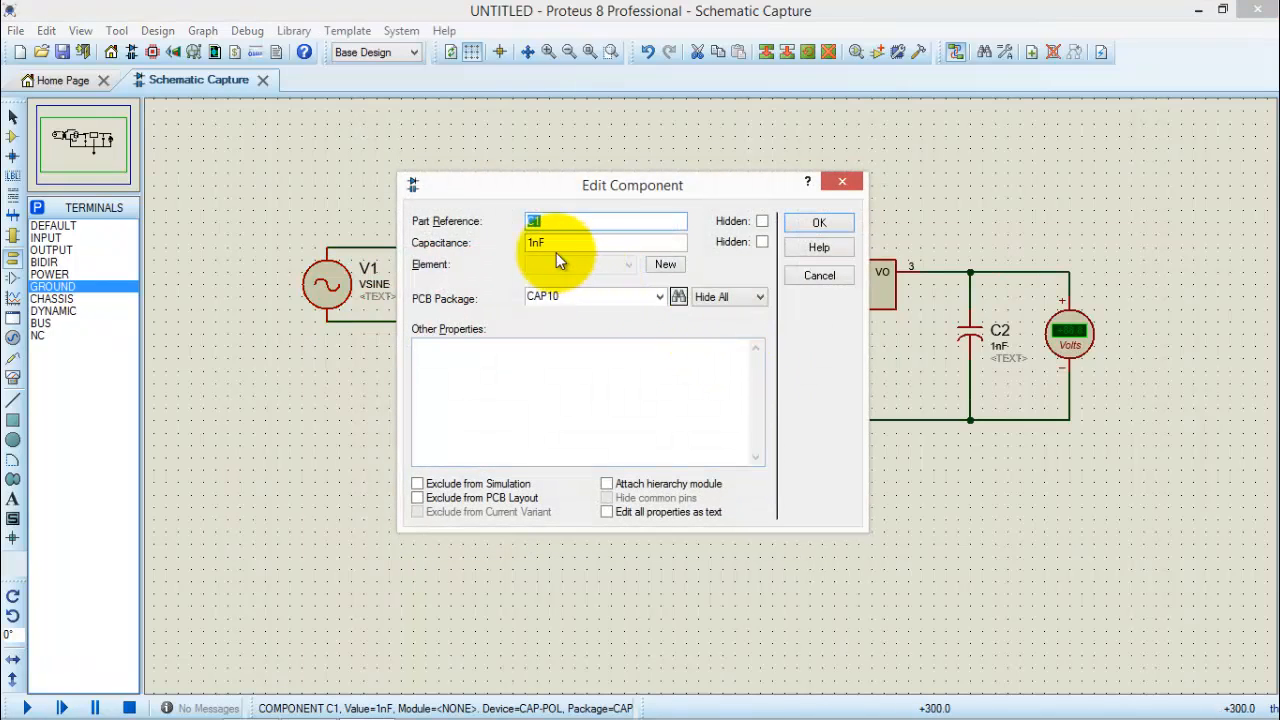
{"action": "left_click", "coordinate": [537, 243]}
{"action": "key", "text": "BackSpace"}
{"action": "key", "text": "BackSpace"}
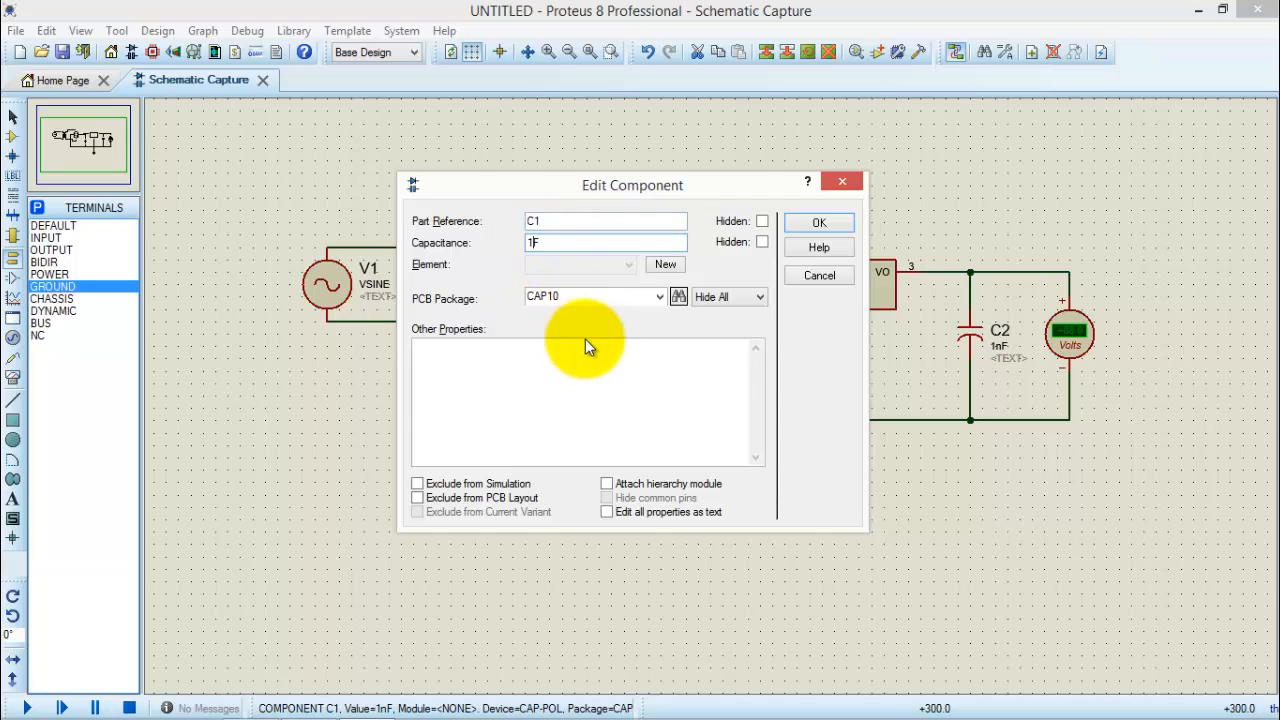
{"action": "type", "text": "100u"}
{"action": "key", "text": "BackSpace"}
{"action": "type", "text": "0u"}
{"action": "left_click", "coordinate": [831, 222]}
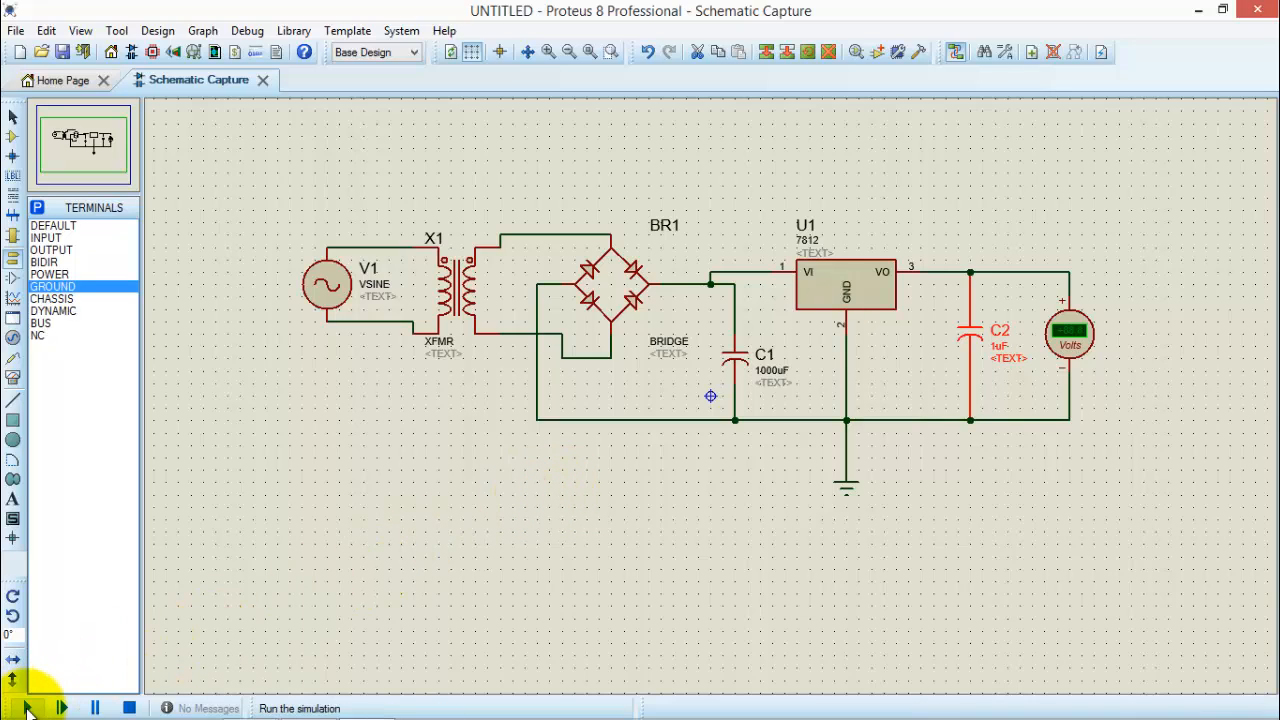
Run the simulation to check the regulator's output on the DC voltmeter.
{"action": "left_click", "coordinate": [27, 708]}
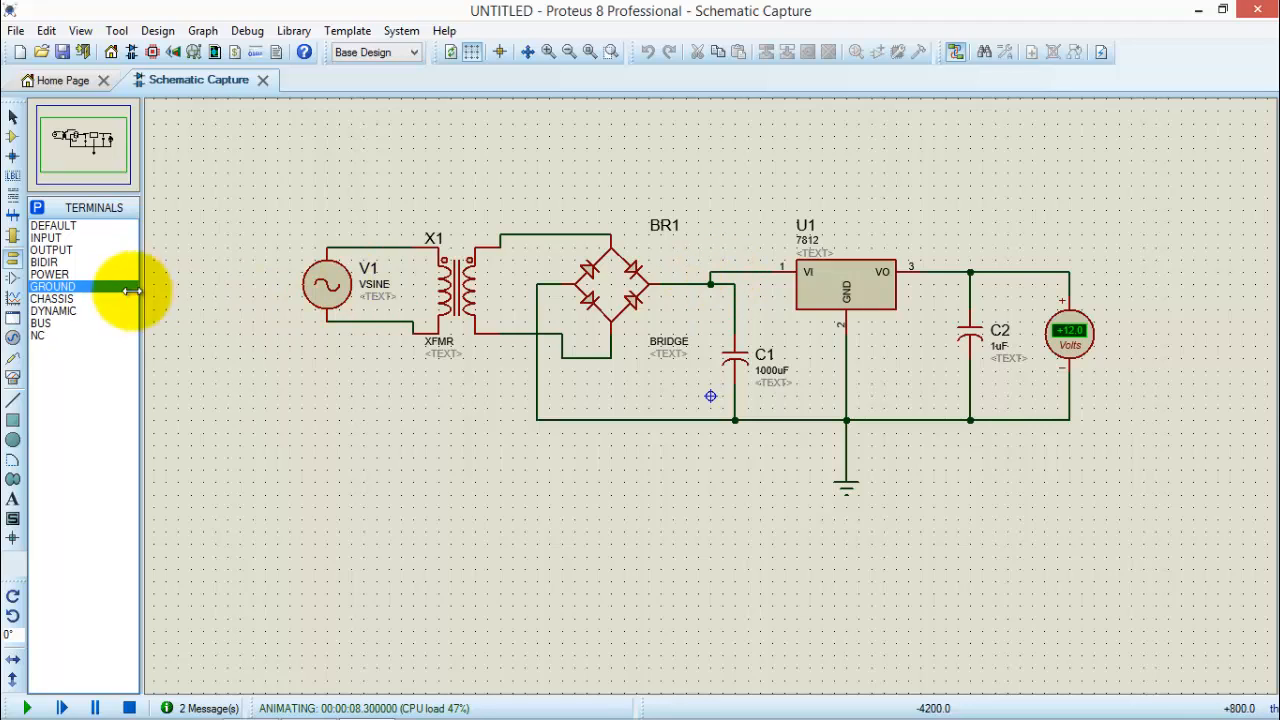
Place voltage probes at the bridge's positive output, the upper transformer-to-bridge wire and the top of C2, and run the simulation.
{"action": "left_click", "coordinate": [13, 365]}
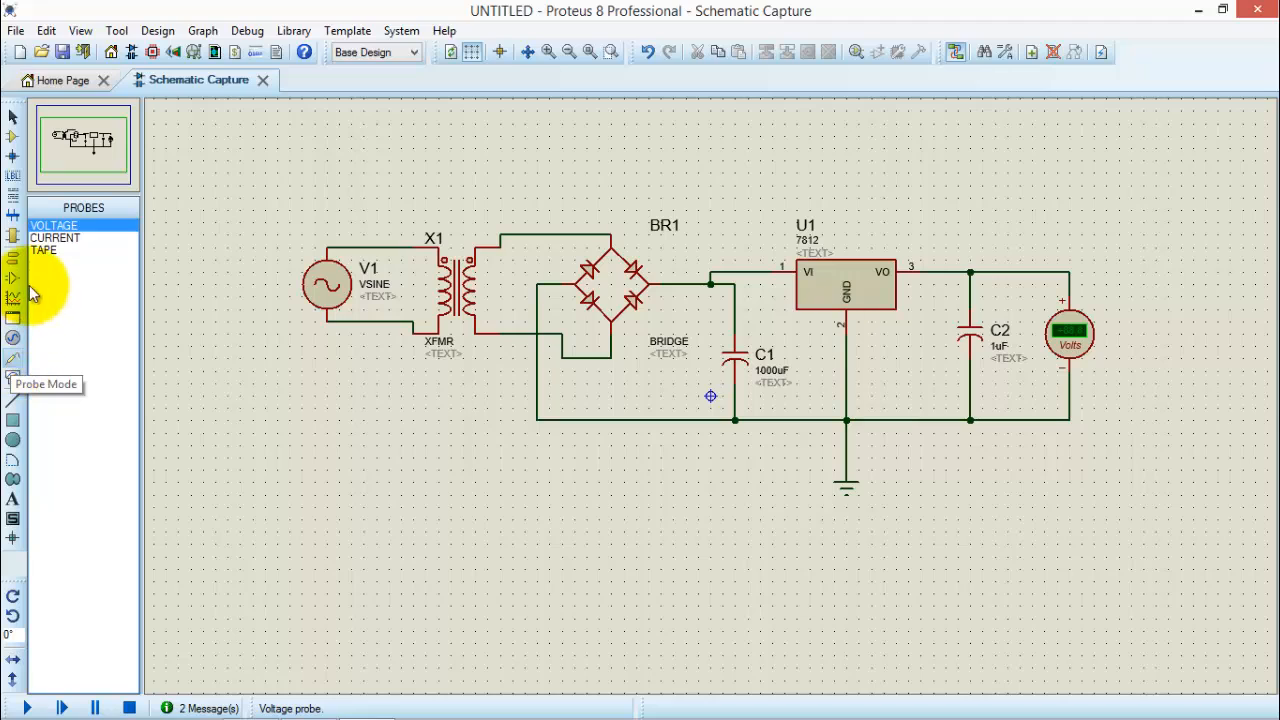
{"action": "left_click", "coordinate": [38, 230]}
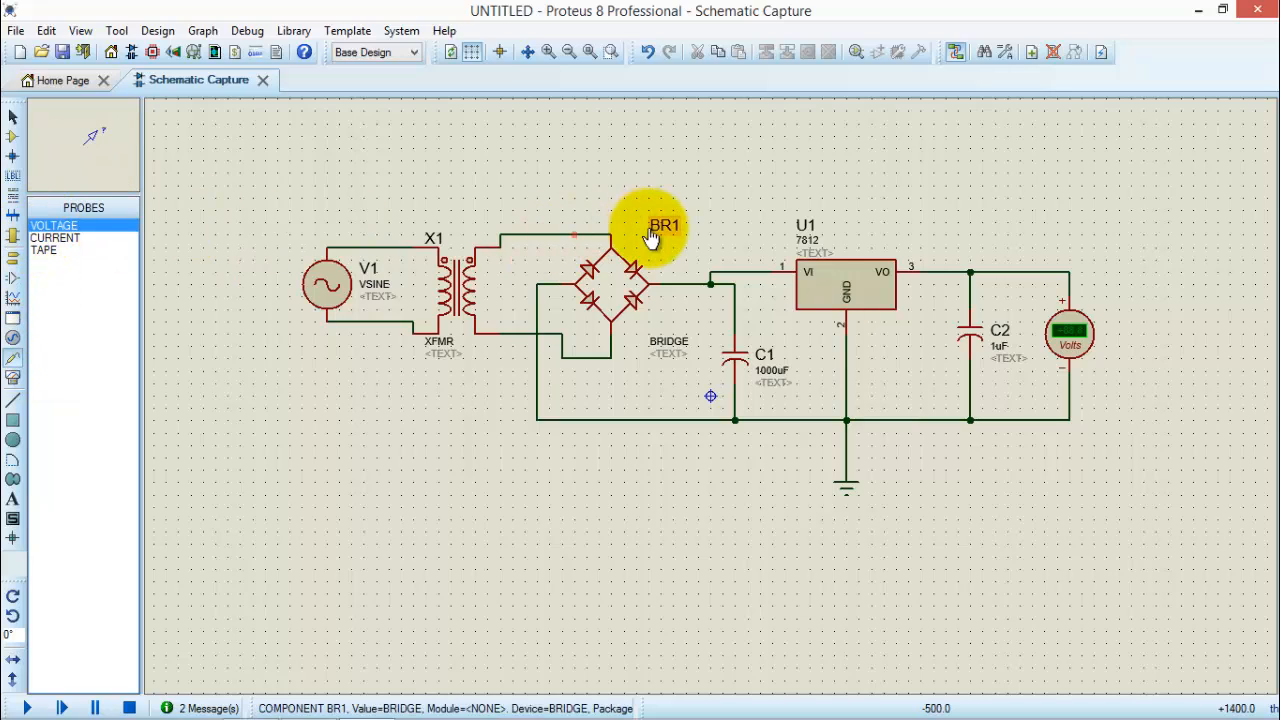
{"action": "left_click", "coordinate": [713, 279]}
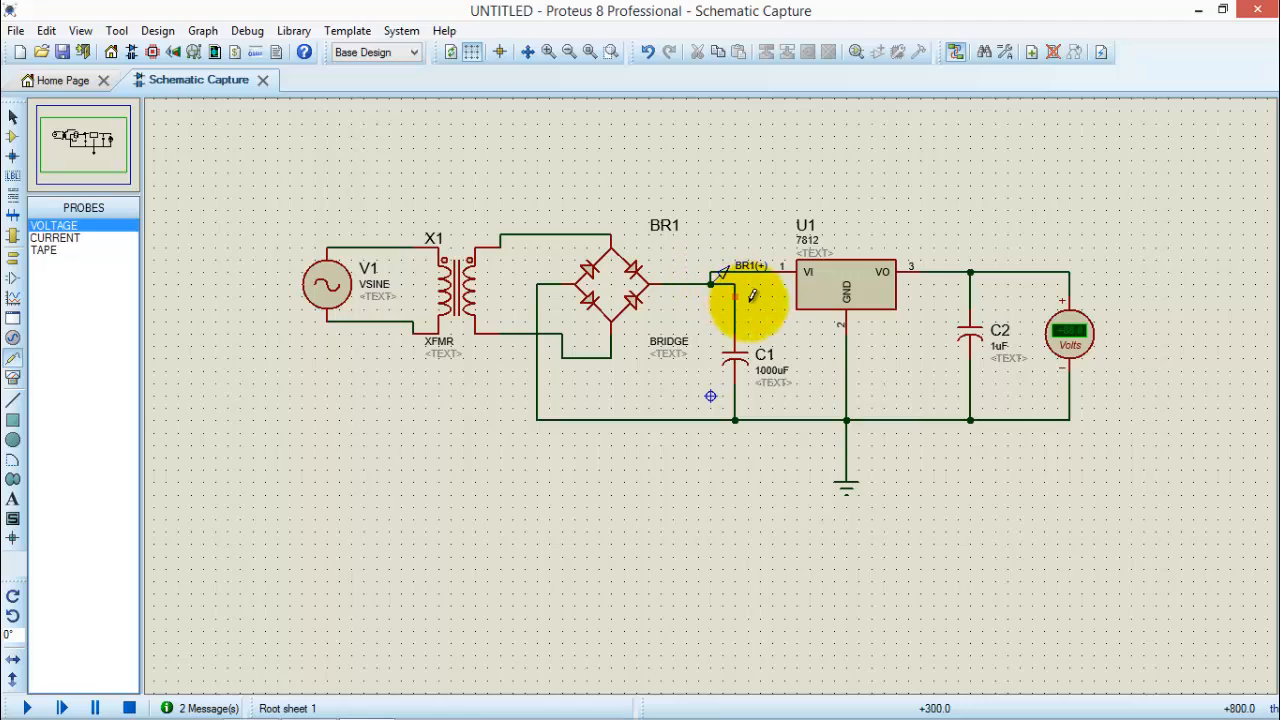
{"action": "left_click", "coordinate": [533, 228]}
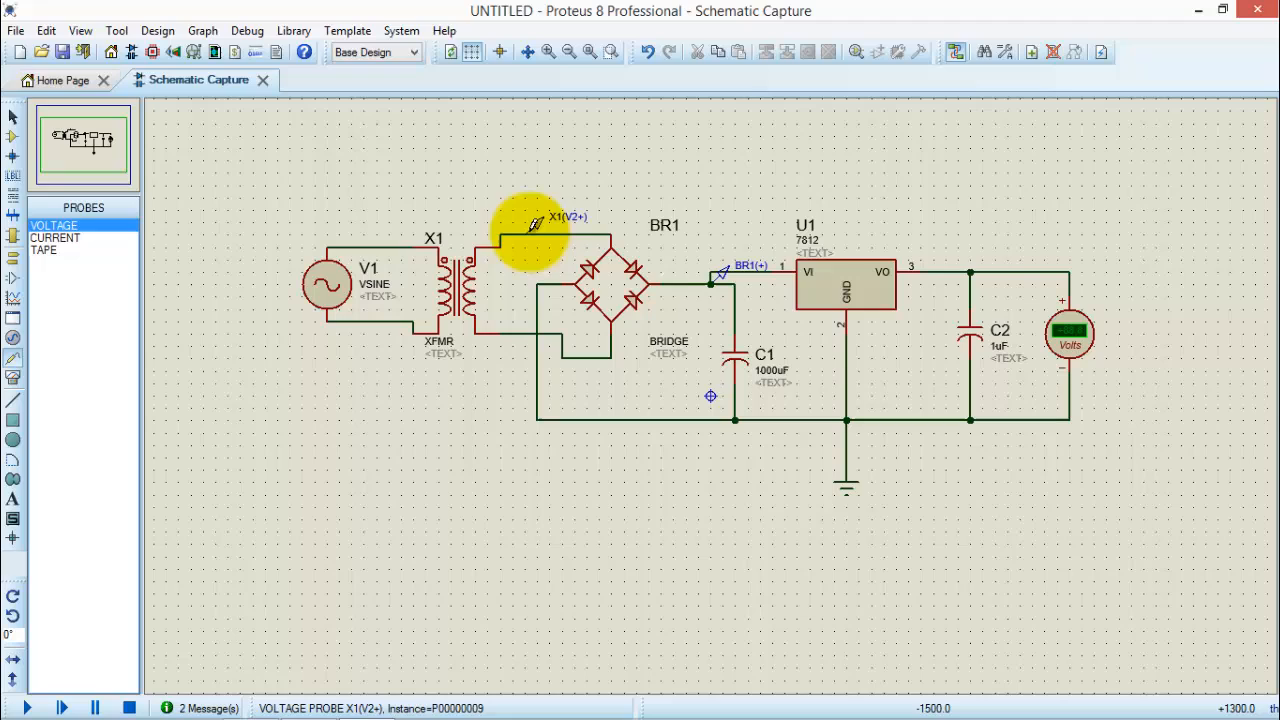
{"action": "left_click", "coordinate": [970, 269]}
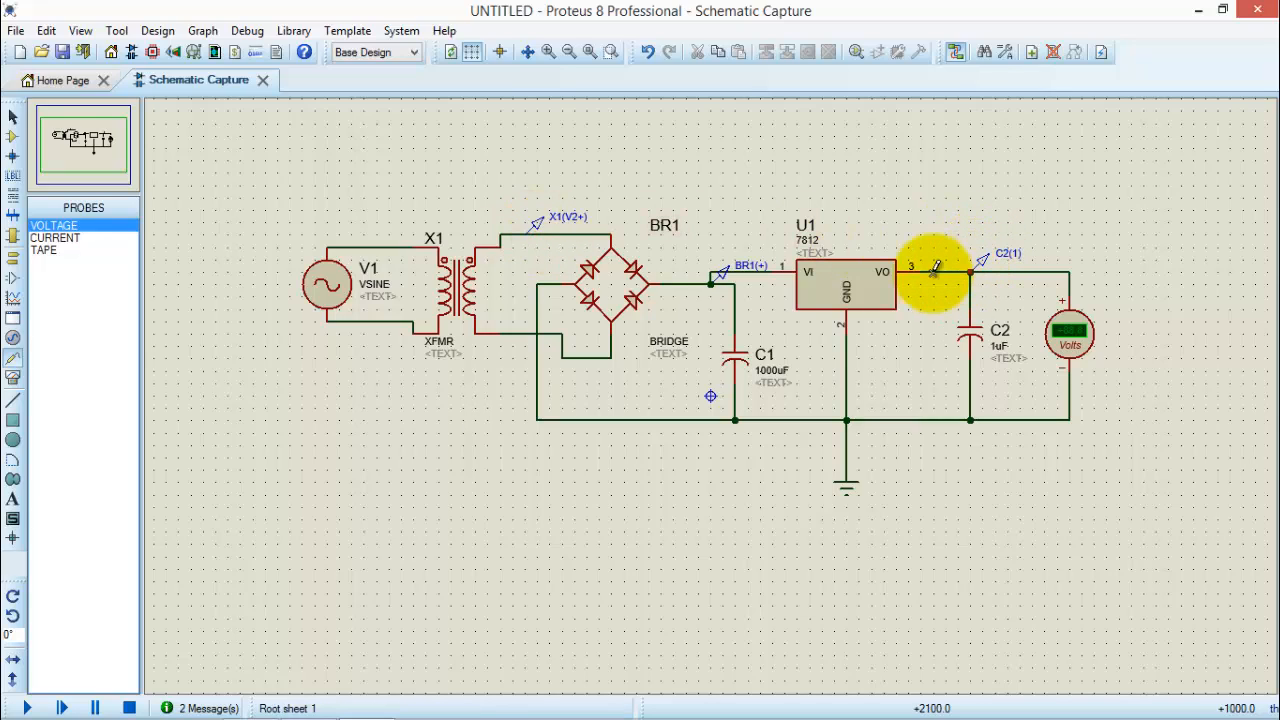
{"action": "left_click", "coordinate": [28, 706]}
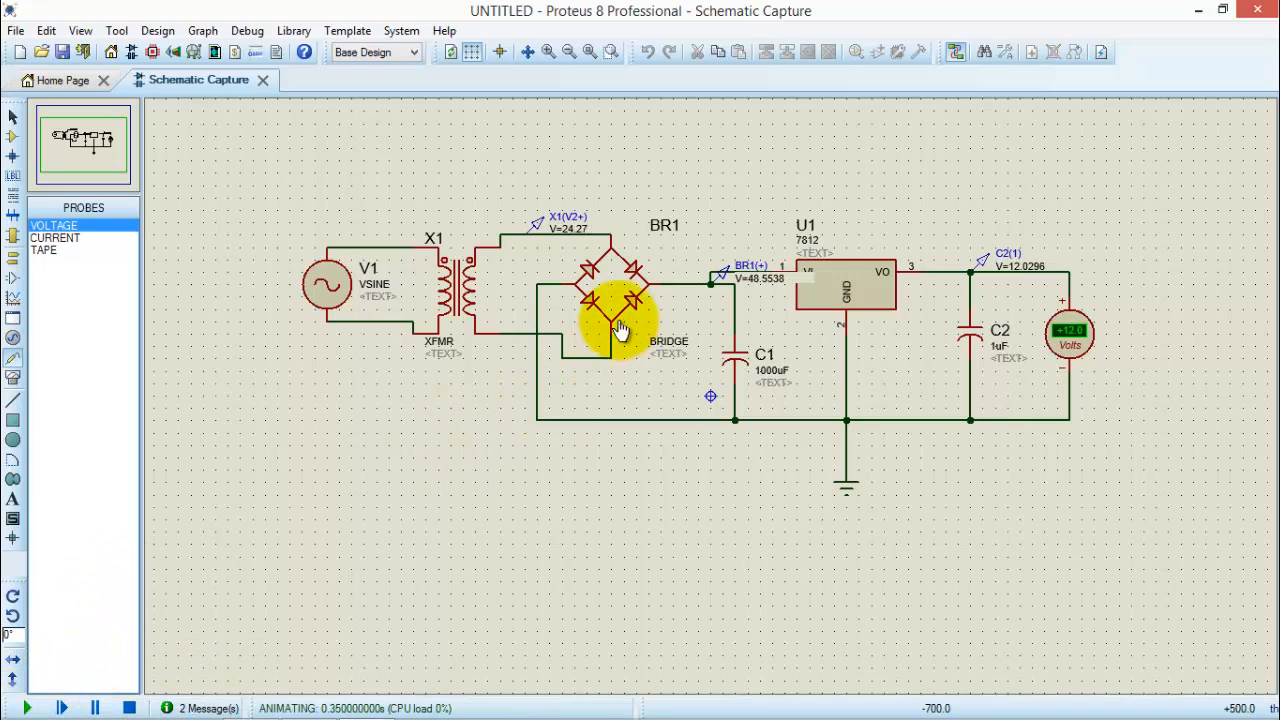